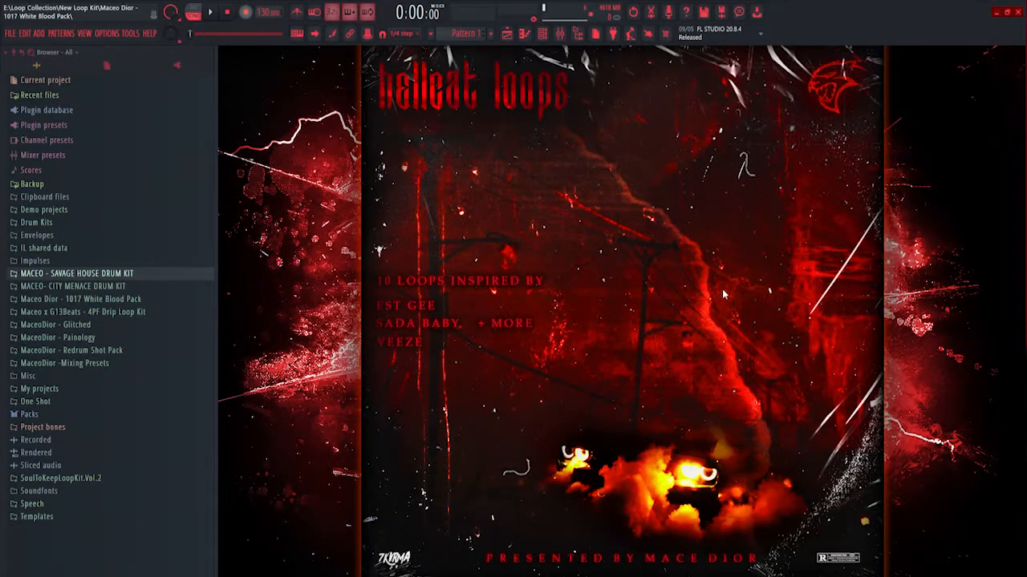
Browse the Painology folder and the hi-hat MIDI files in the Glitched folder
left_click(58, 336)
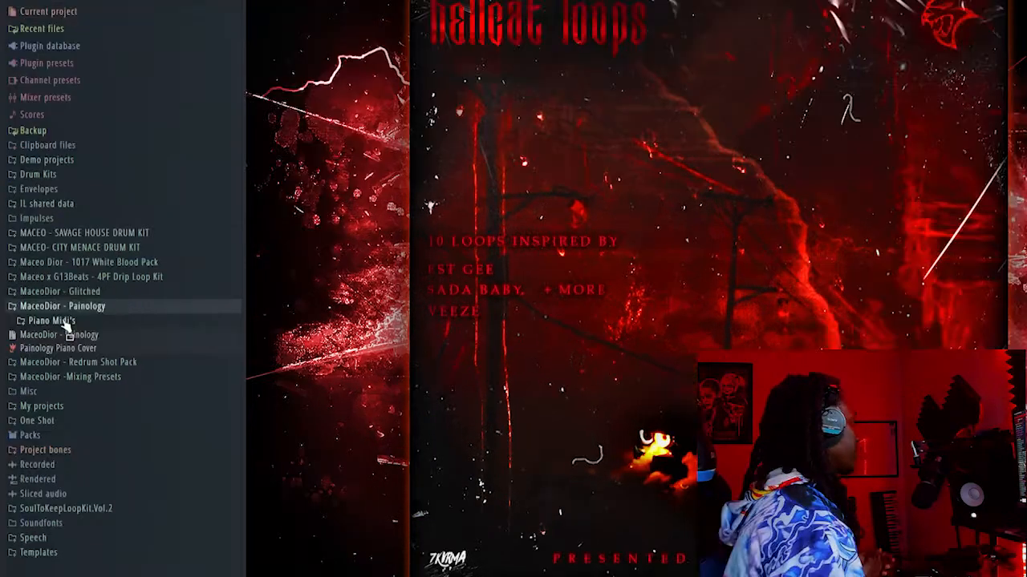
left_click(94, 293)
left_click(88, 310)
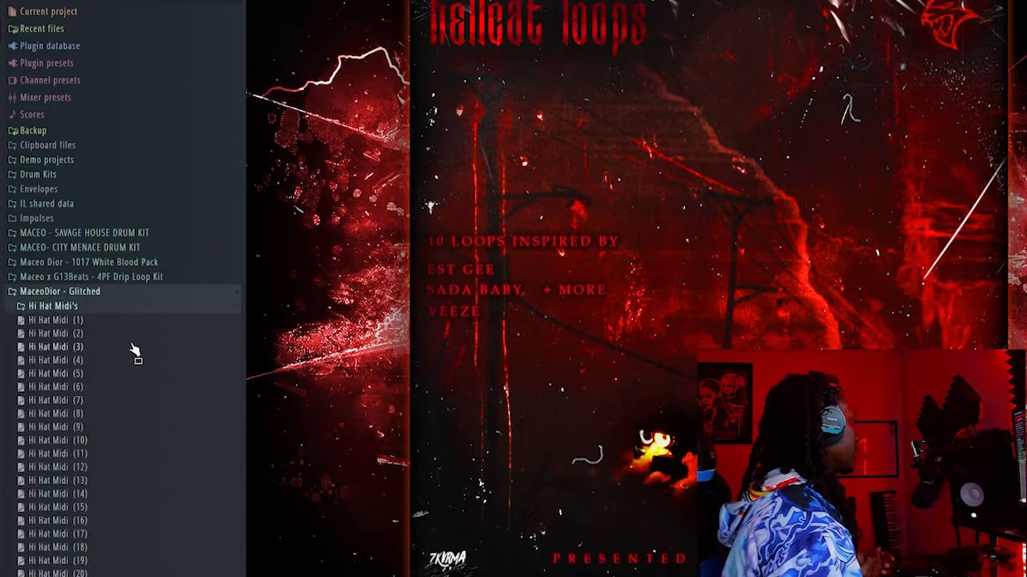
scroll(78, 341, "down", 2)
scroll(89, 361, "down", 8)
scroll(112, 391, "up", 5)
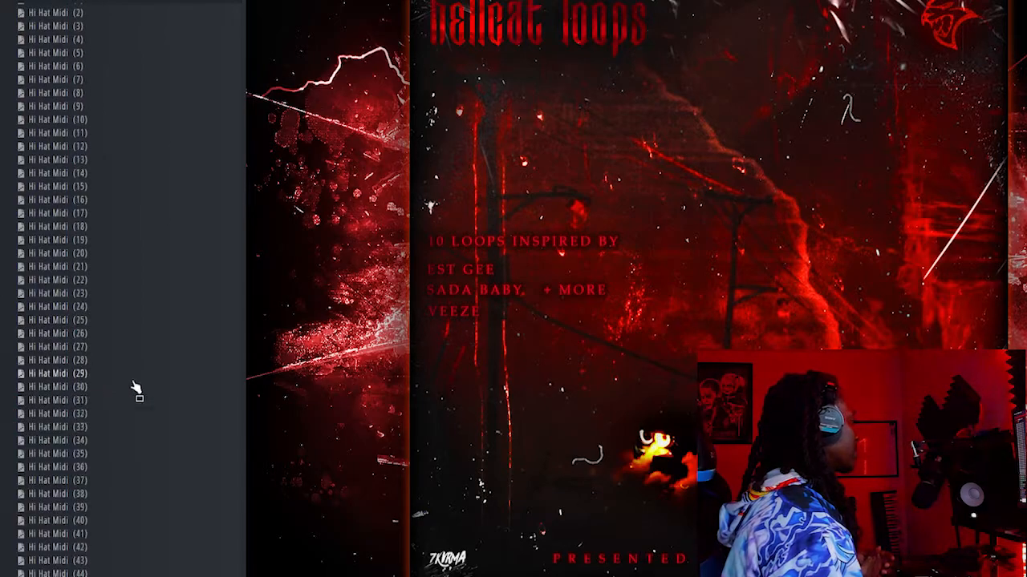
left_click(72, 51)
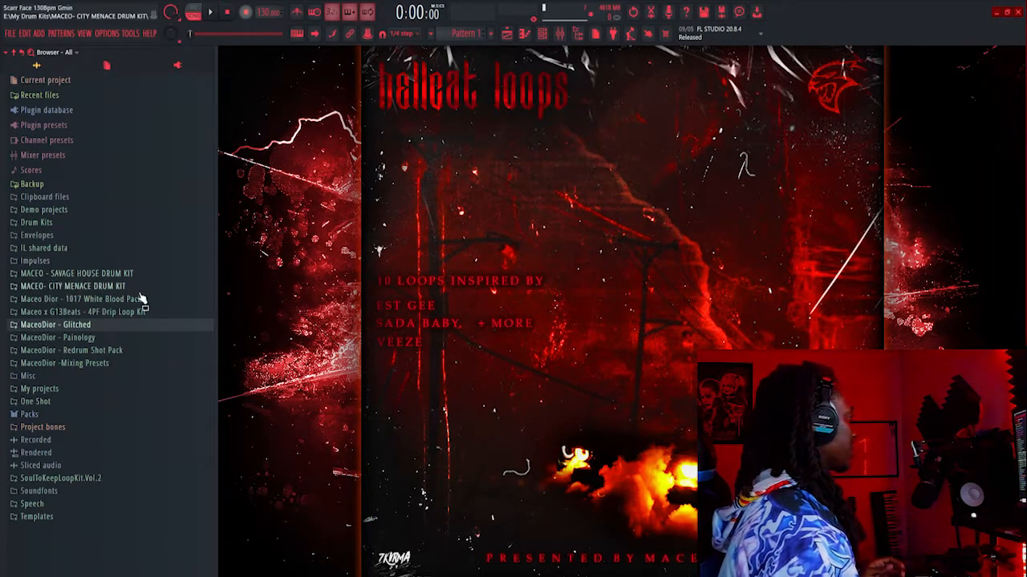
Open the playlist arrangement and play the melody loop from the start to hear it
left_click(543, 36)
left_click(508, 36)
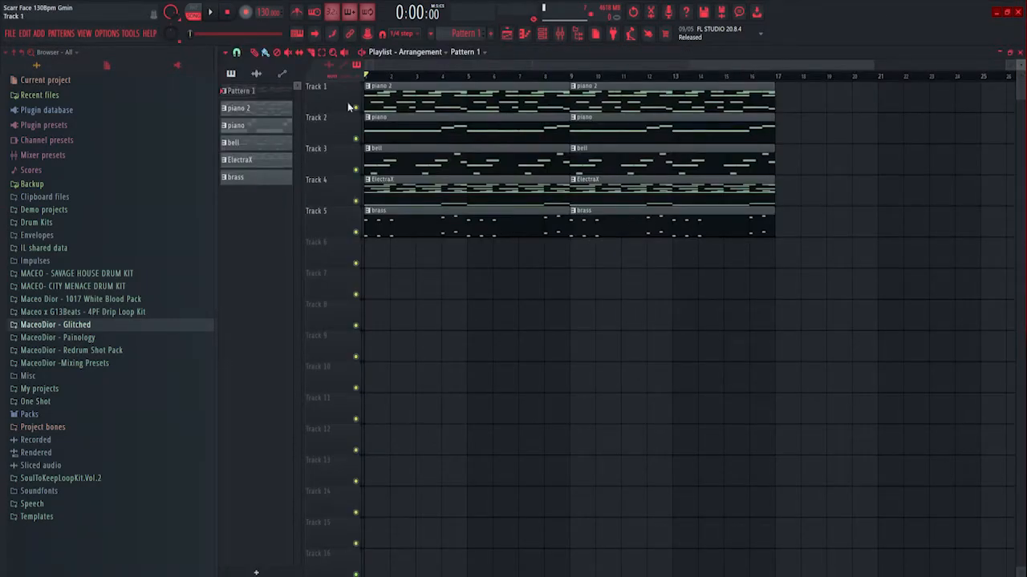
key("space")
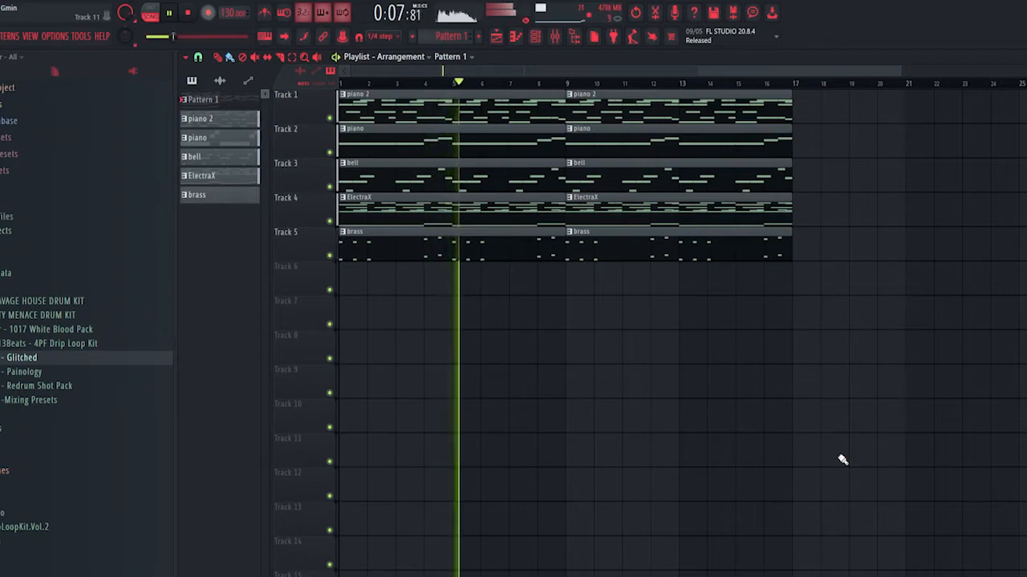
key("space")
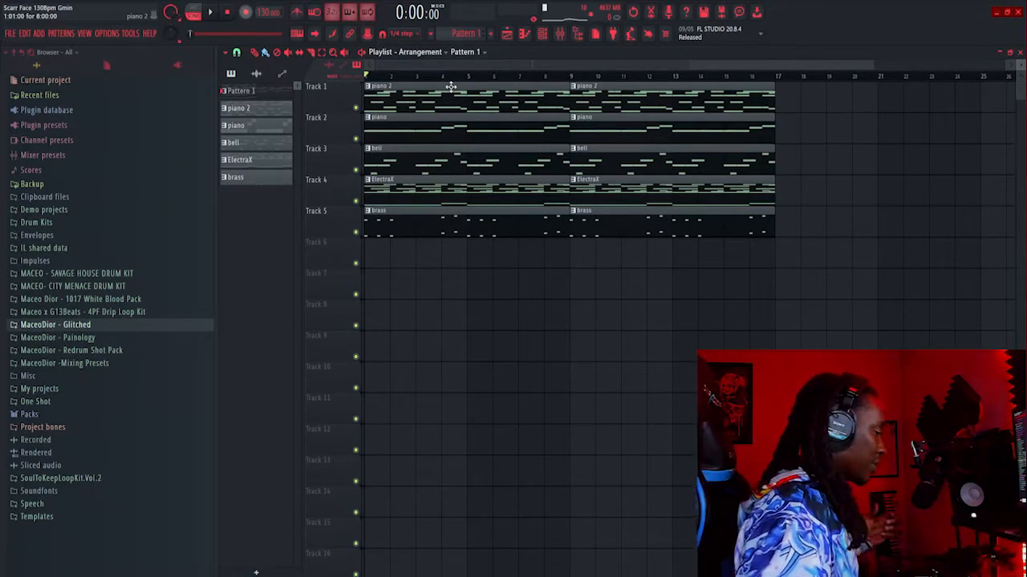
In the mixer, route the piano, bell, strings and brass tracks to the Melody Bus track only
key("F9")
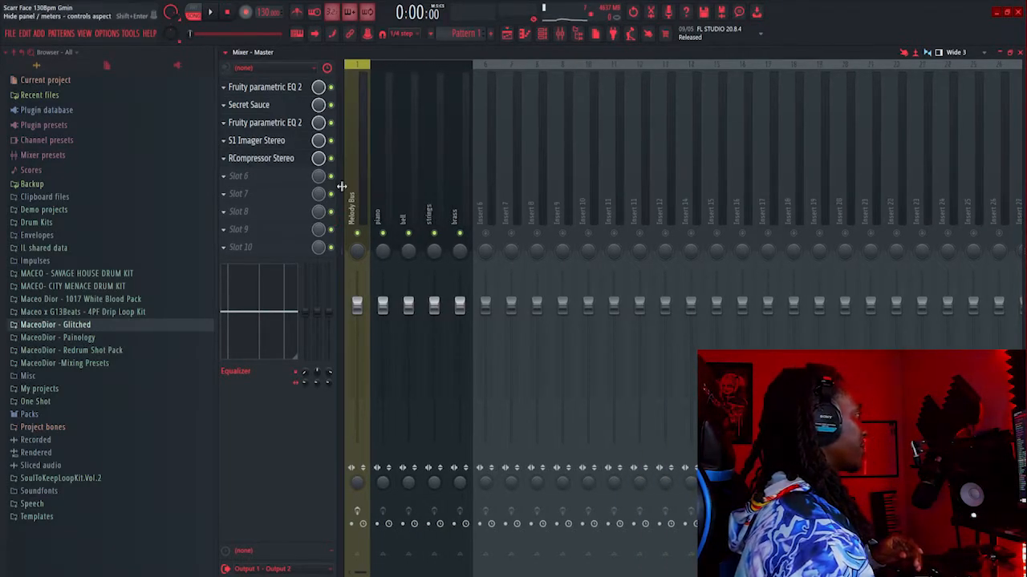
right_click(377, 178)
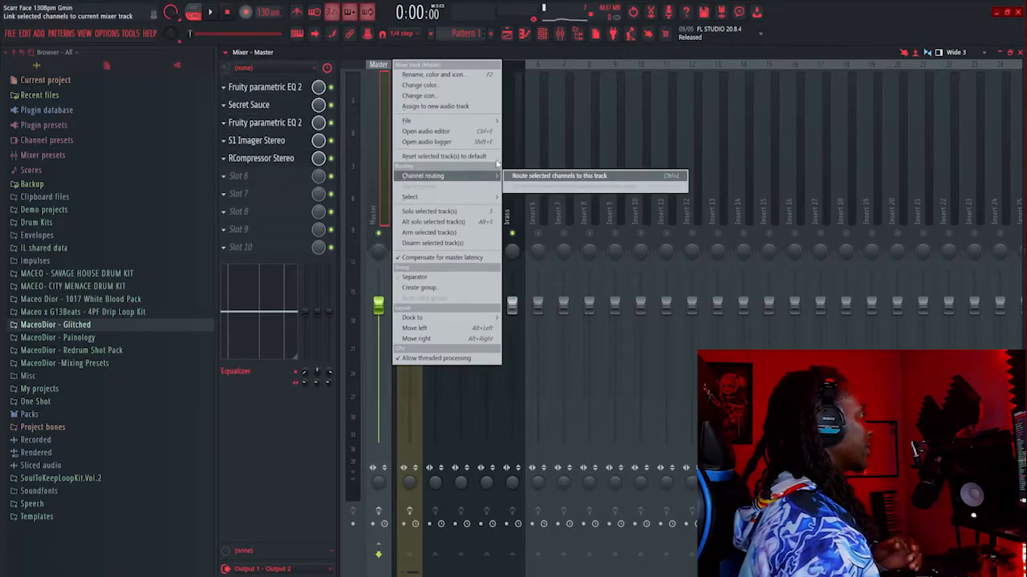
mouse_move(446, 123)
left_click(533, 235)
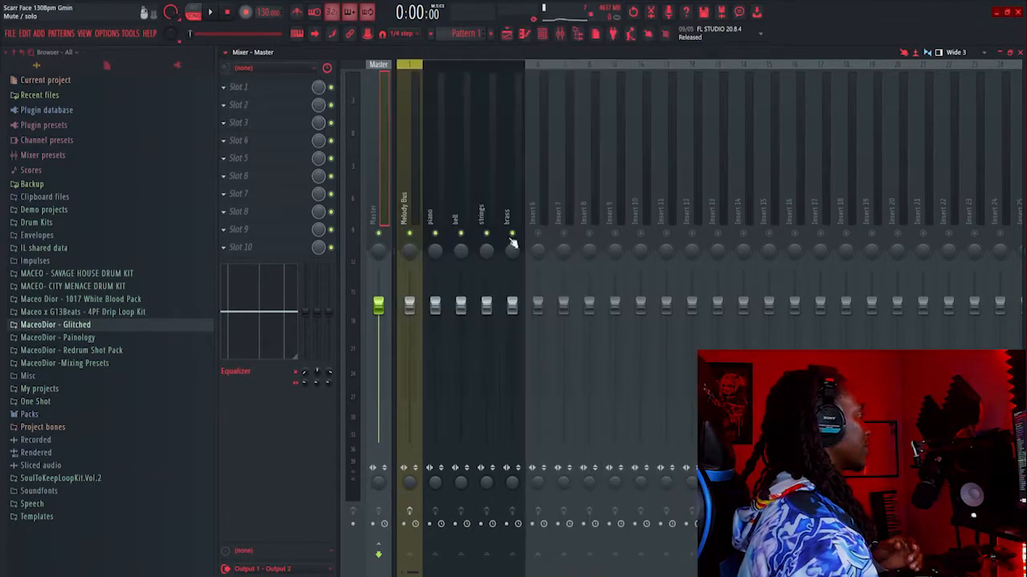
left_click(437, 214)
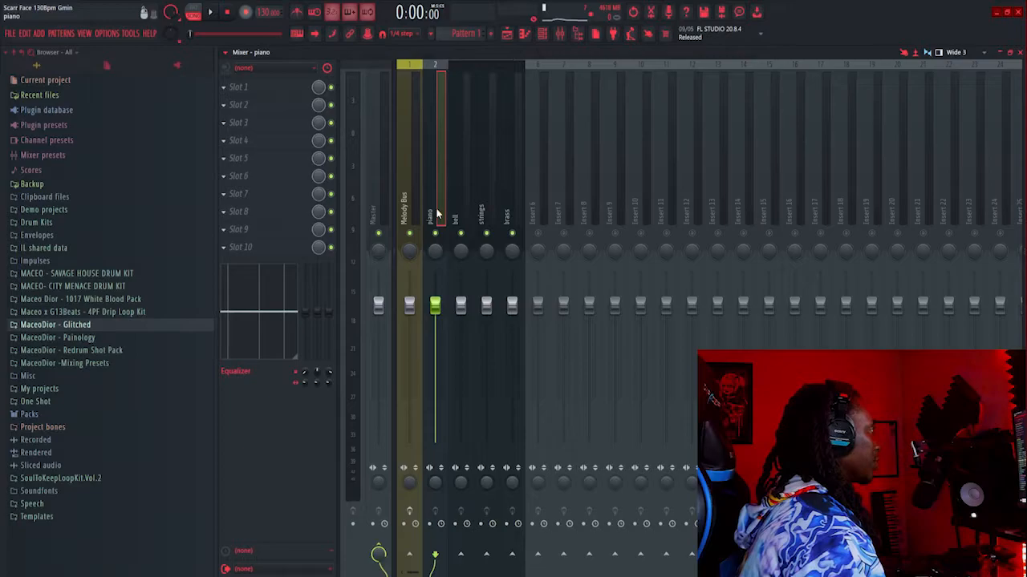
left_click(510, 214)
left_click(436, 214)
left_click_drag(436, 214, 503, 208)
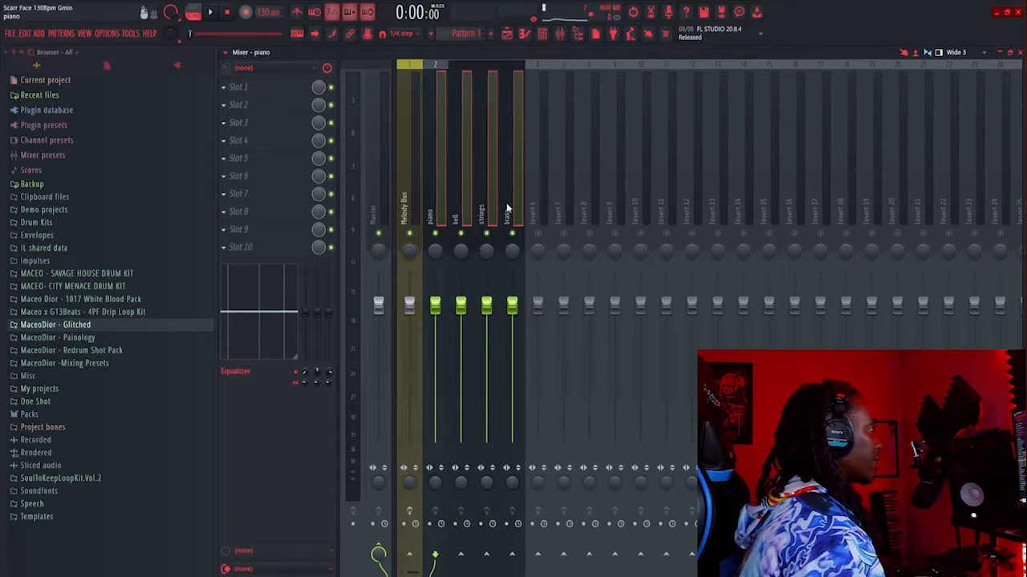
right_click(409, 554)
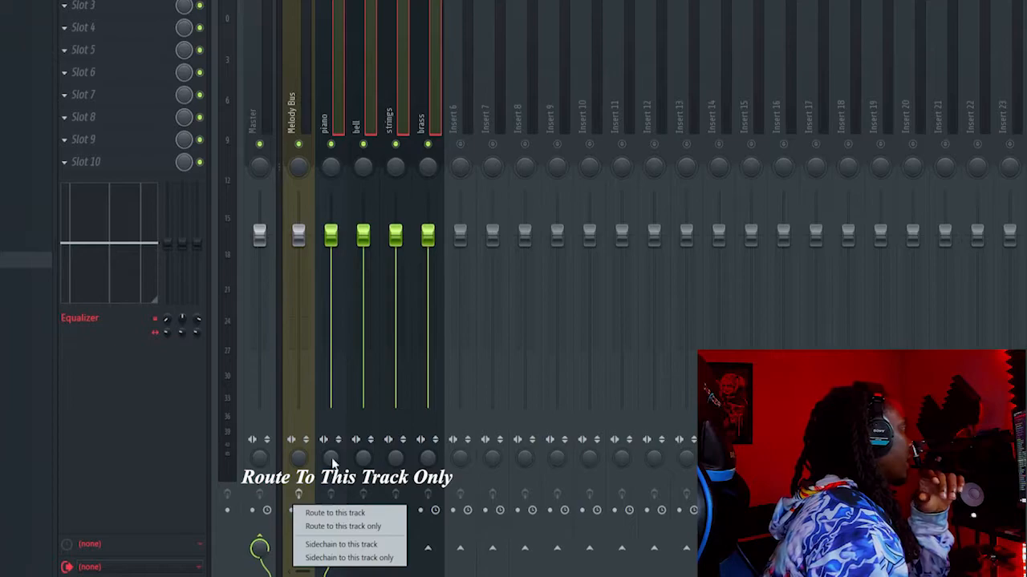
left_click(343, 527)
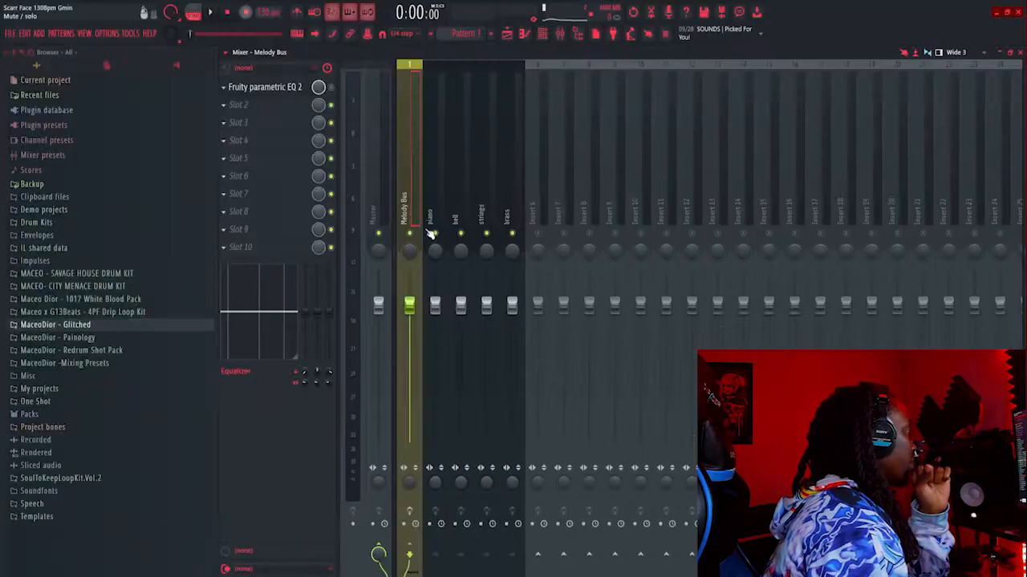
Play the loop with the Melody Bus muted and unmuted to check the routing
key("space")
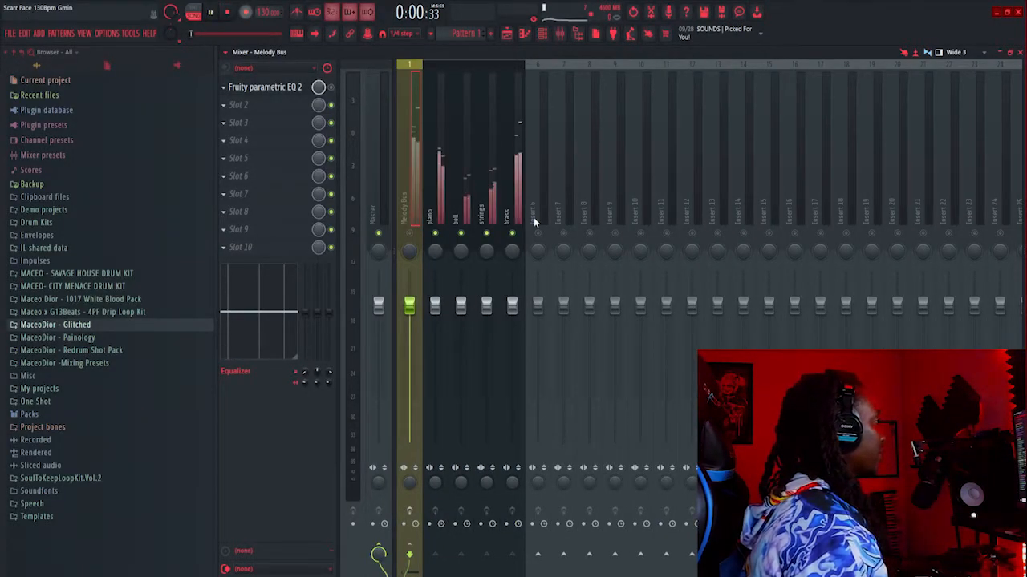
key("space")
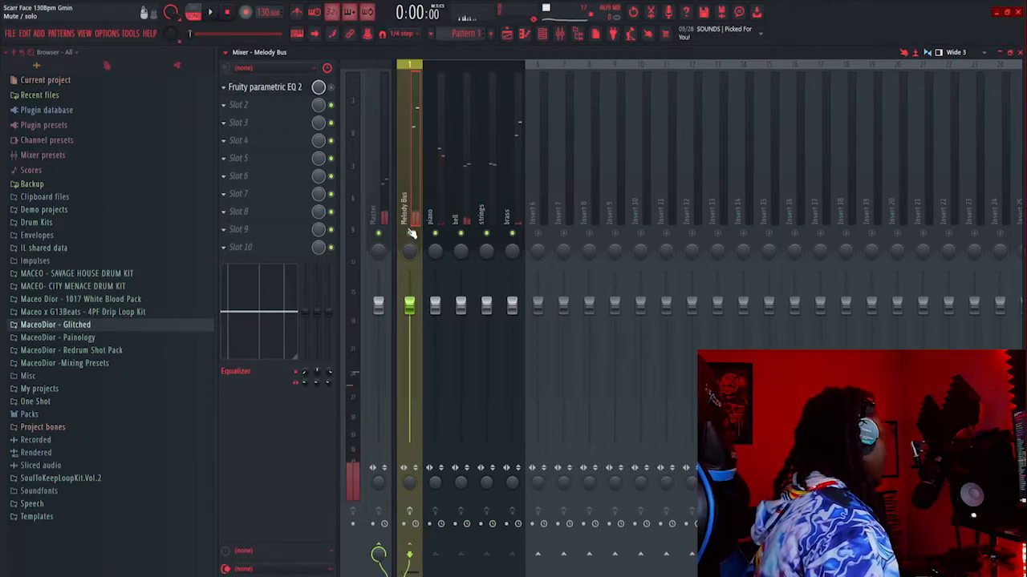
key("space")
key("space")
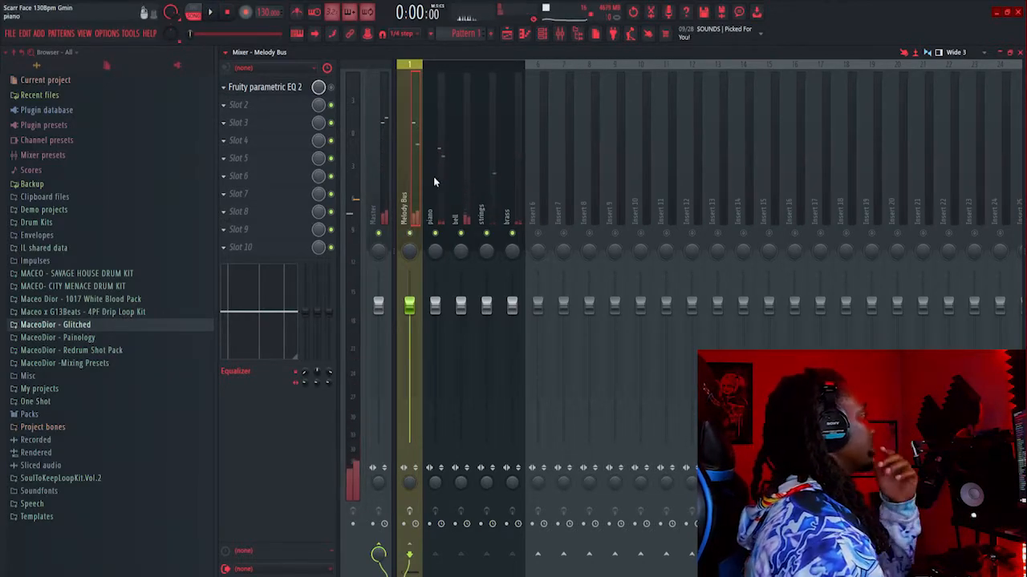
Lower the piano, bell, strings and brass mixer faders all the way to zero volume
key("Left")
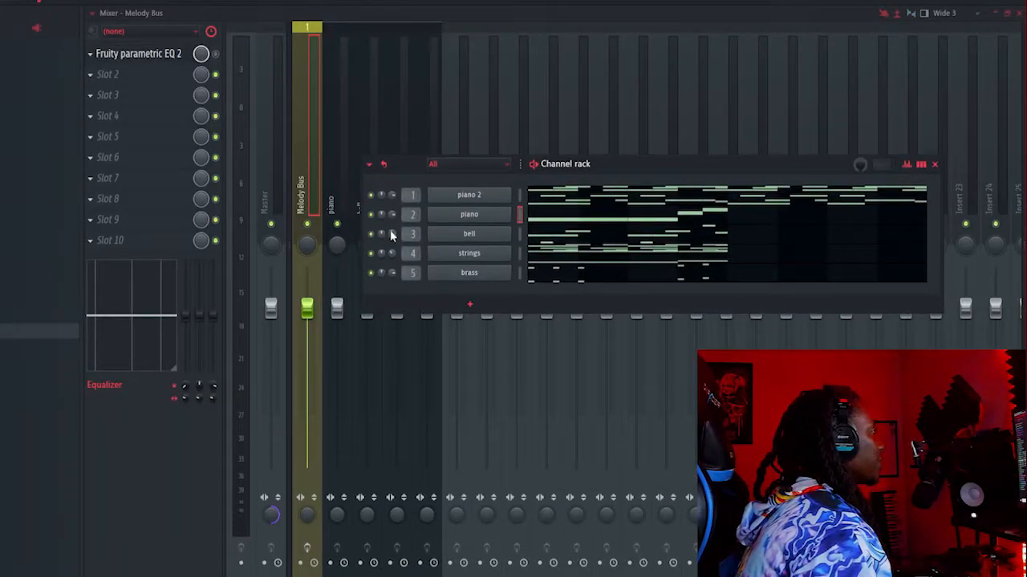
left_click_drag(404, 169, 522, 161)
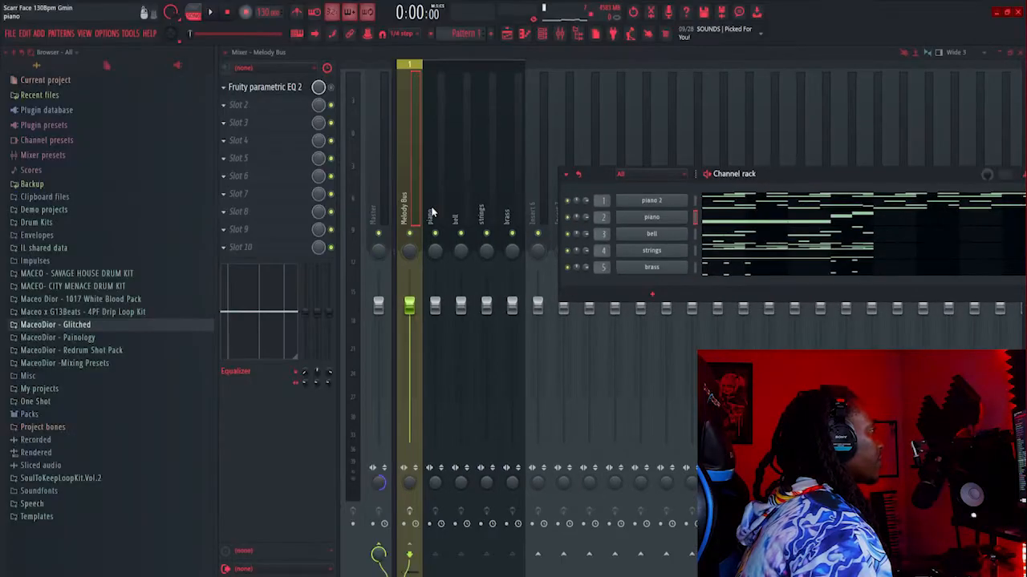
left_click_drag(337, 204, 512, 219)
left_click(446, 219)
left_click_drag(434, 305, 434, 442)
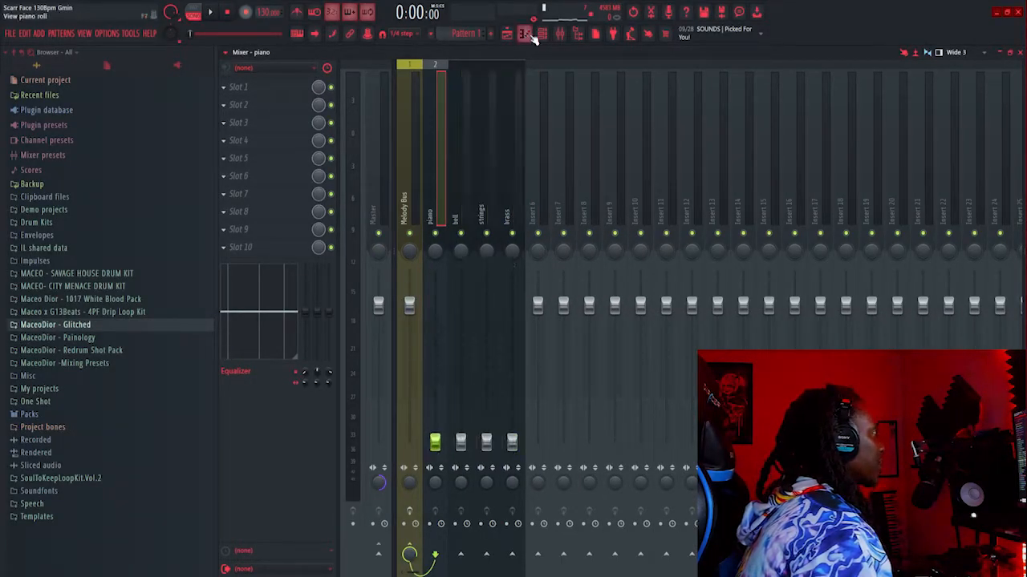
Give the piano 2 channel its own mixer track beside piano and lower both piano faders to zero
left_click(543, 38)
left_click_drag(612, 173, 653, 180)
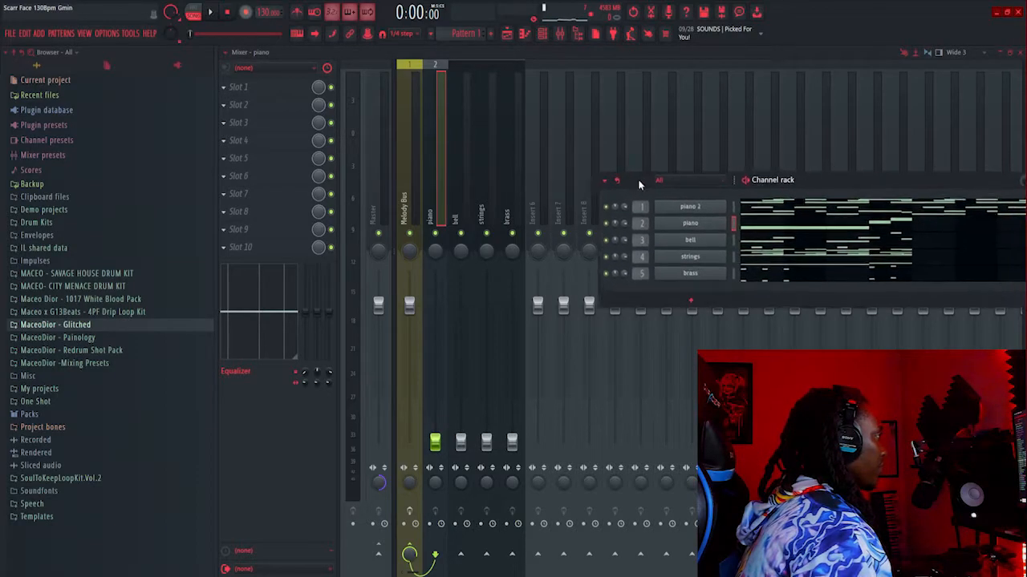
left_click(543, 37)
left_click(543, 38)
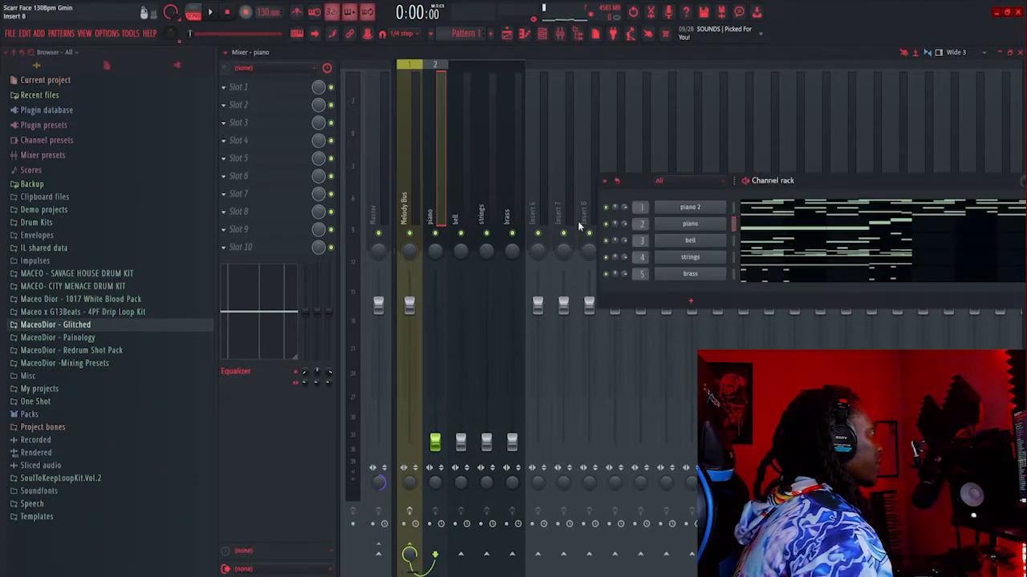
left_click_drag(634, 193, 479, 210)
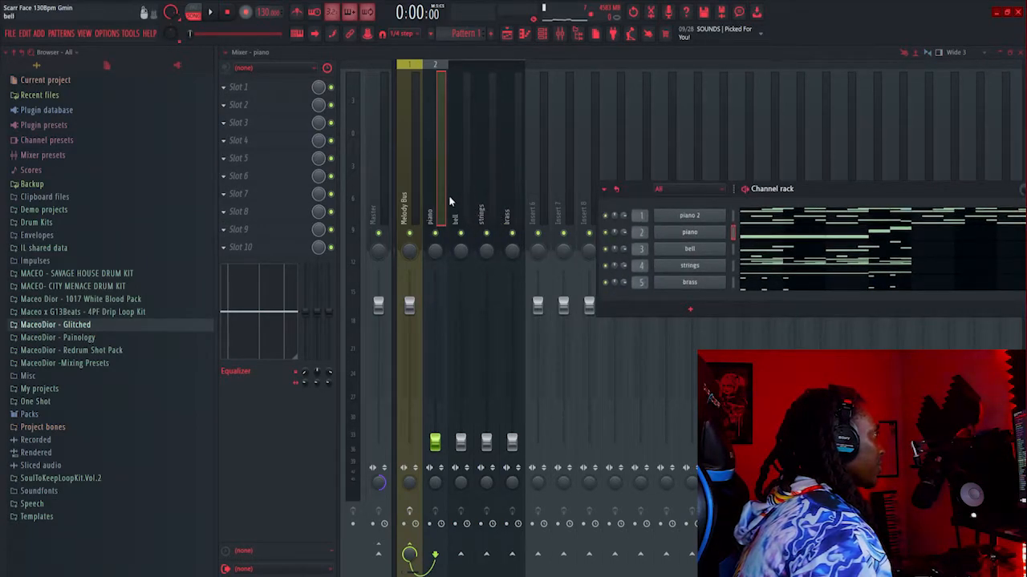
left_click(449, 194)
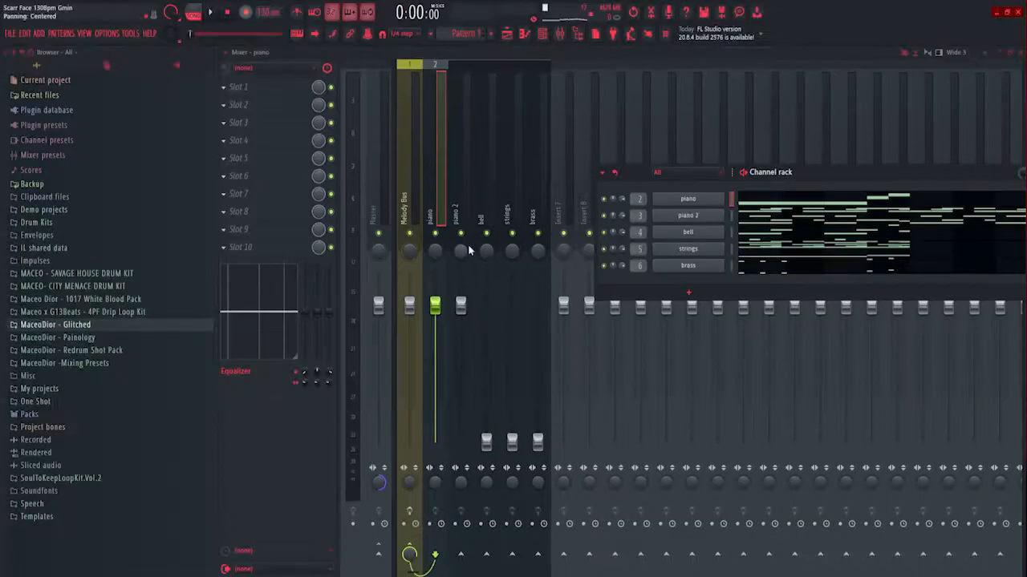
left_click(330, 186, "ctrl")
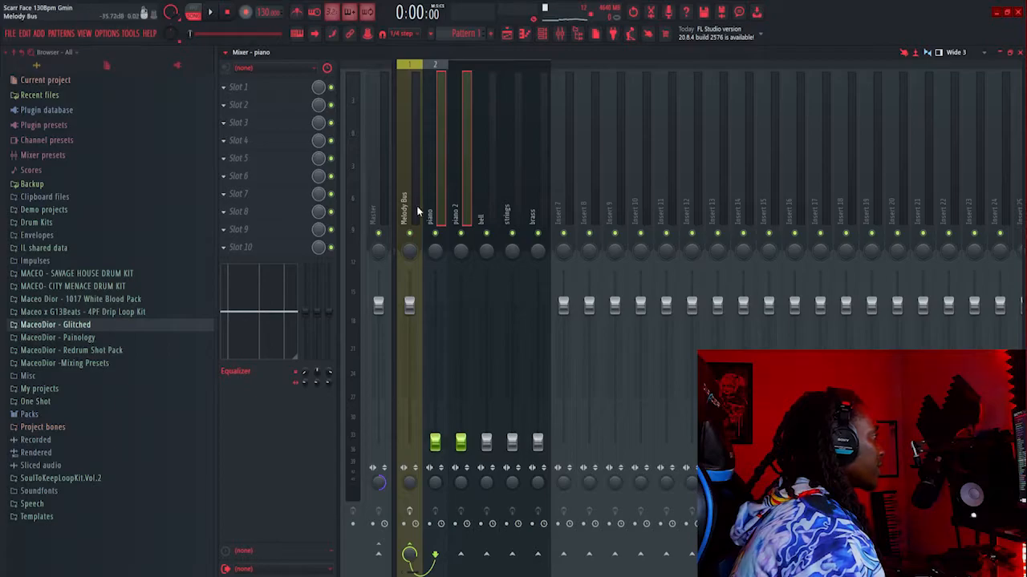
left_click(461, 299, "ctrl")
Set the piano track's level to about -8.7 dB while playing the loop
left_click_drag(435, 441, 434, 383)
key("space")
key("F6")
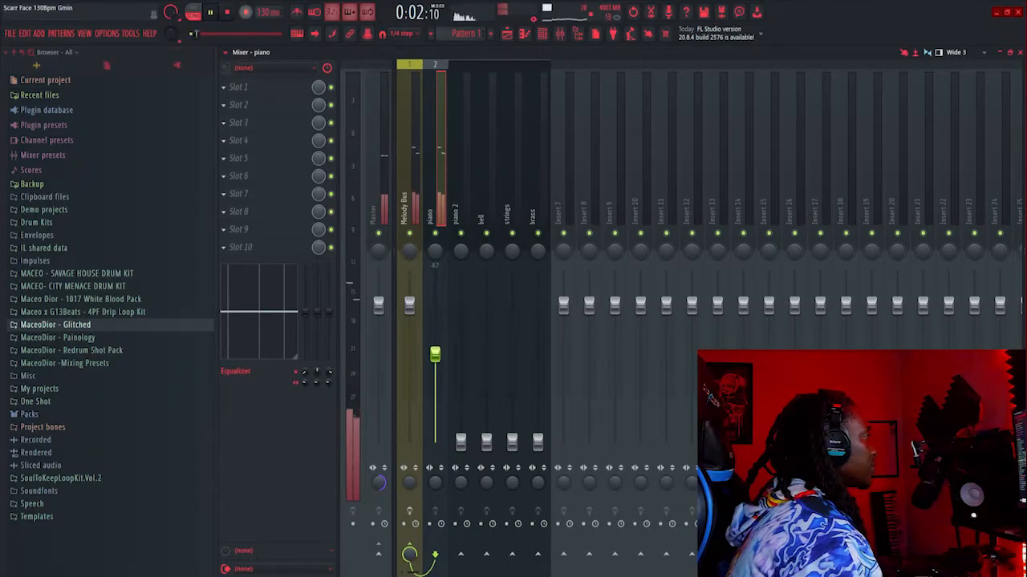
key("space")
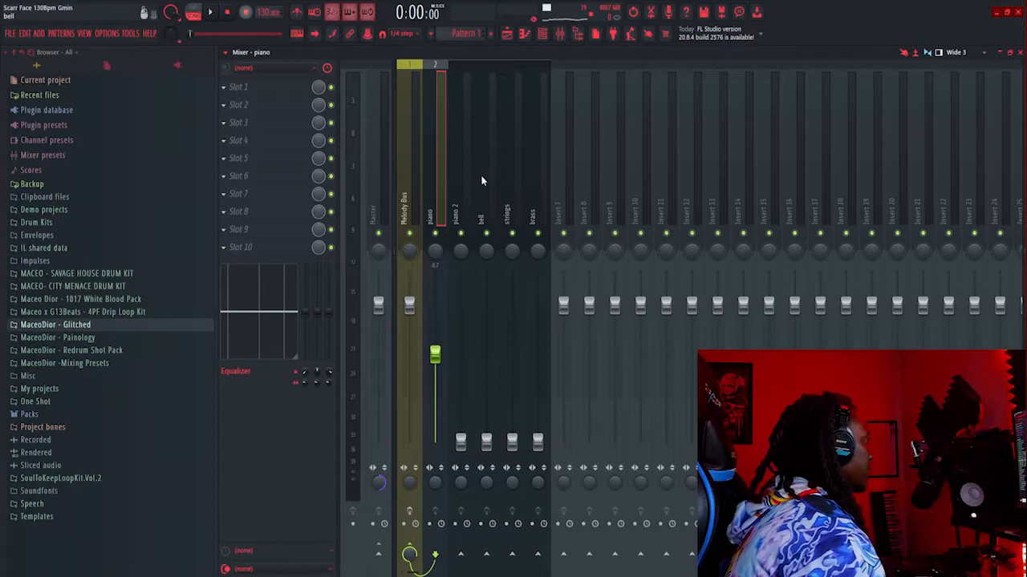
Raise the piano 2 track's level to about -13.6 dB during playback
left_click(457, 210)
key("space")
left_click_drag(460, 441, 461, 378)
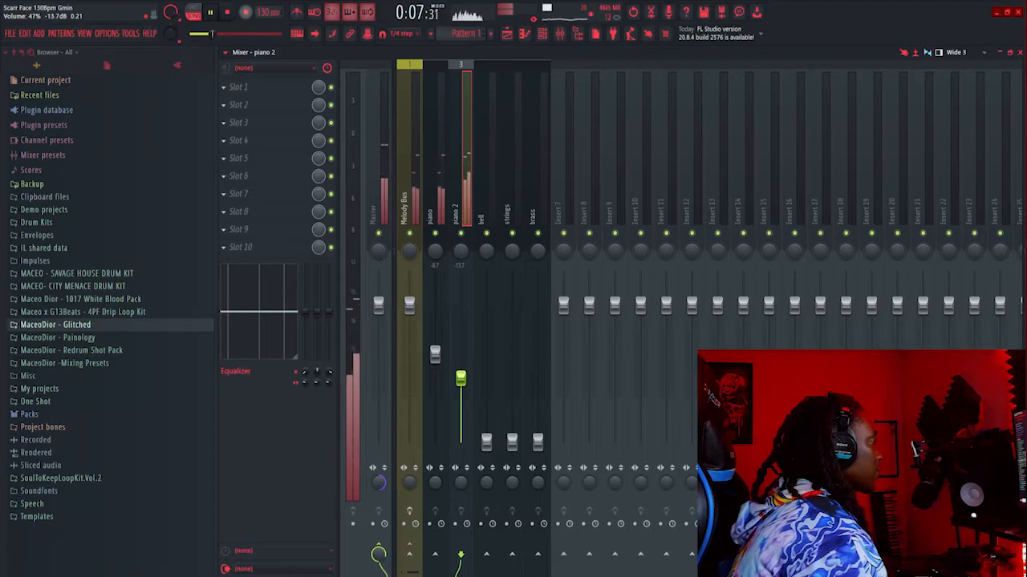
Raise the bell track to about -6.9 dB and the strings track to about -19.2 dB while listening
left_click(481, 217)
key("space")
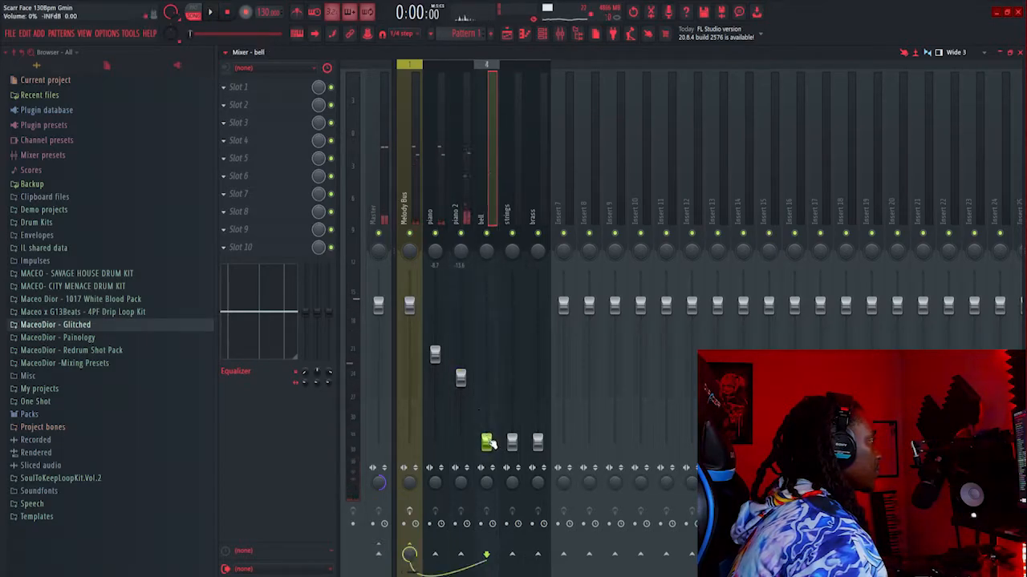
left_click_drag(486, 441, 486, 344)
key("space")
key("space")
Bring the brass track's level up to about -5.4 dB during playback
left_click(538, 443)
key("space")
left_click_drag(538, 429, 537, 339)
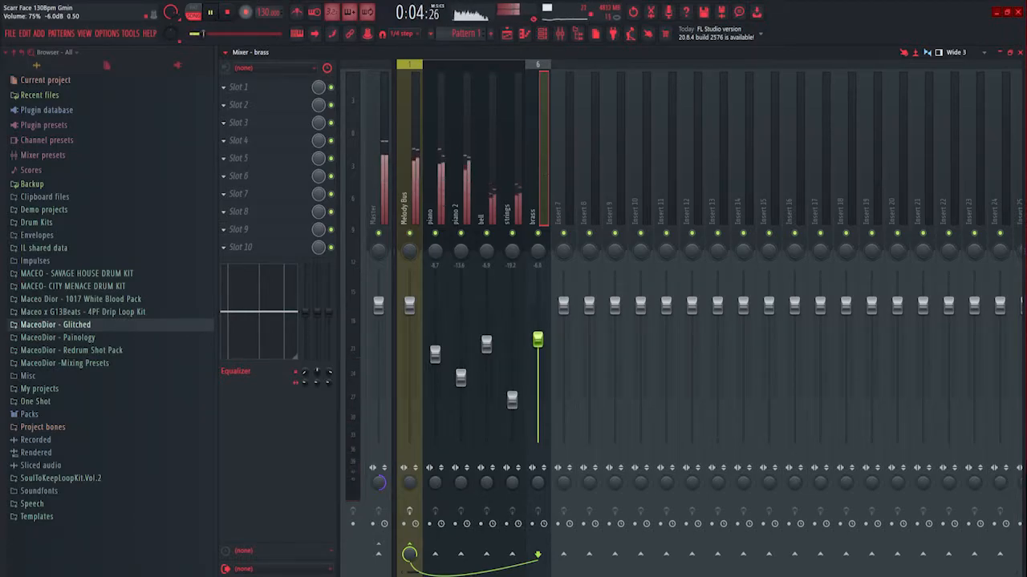
Insert Fruity parametric EQ 2 in the piano track's first effect slot and play the piano soloed
left_click(435, 232)
key("space")
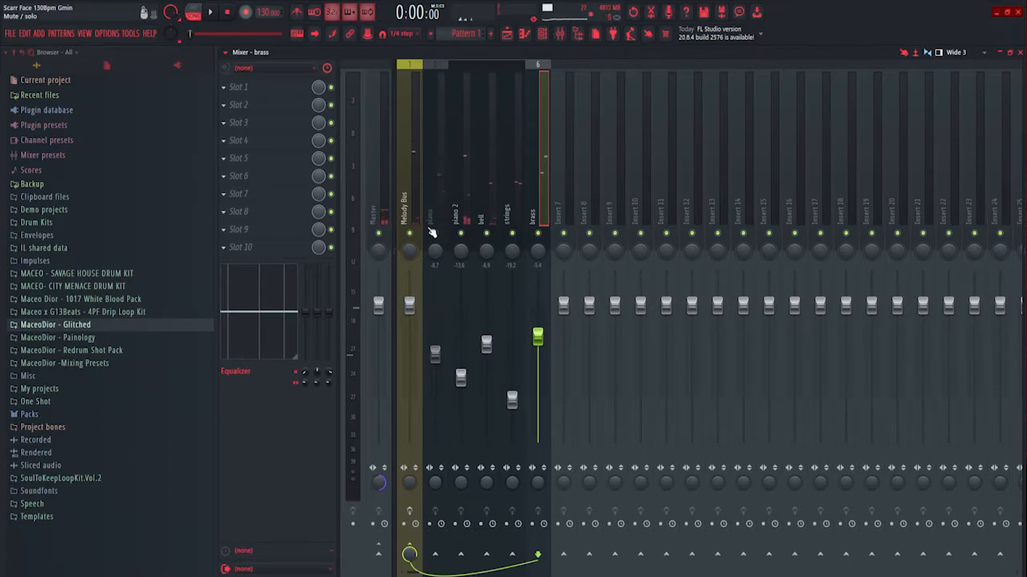
right_click(435, 233)
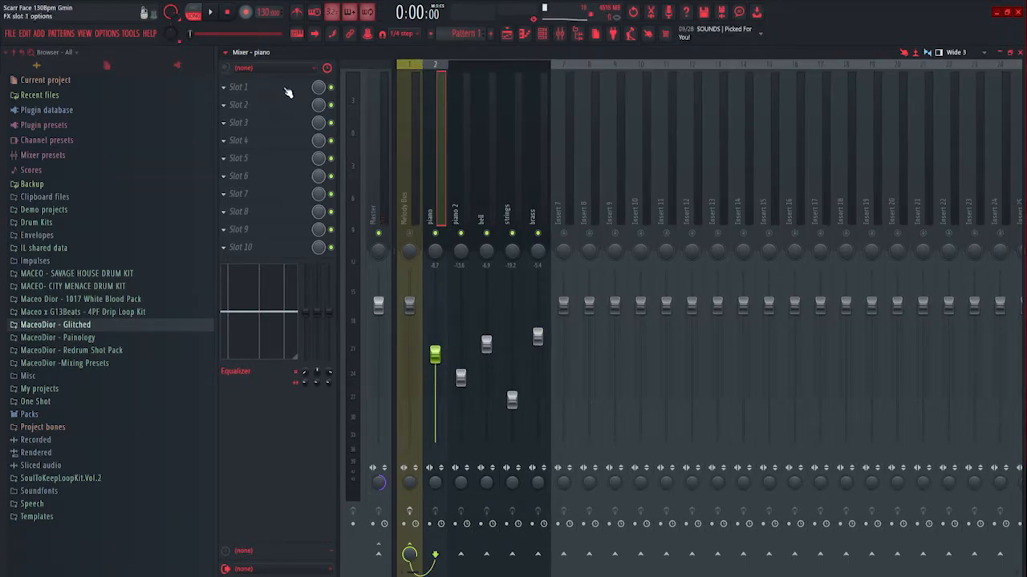
left_click(285, 91)
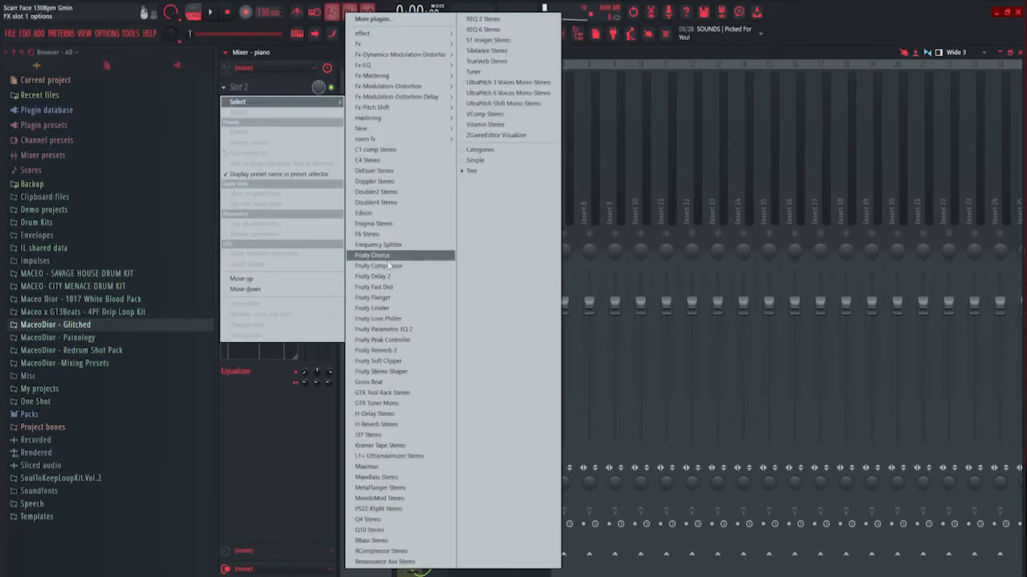
left_click(391, 330)
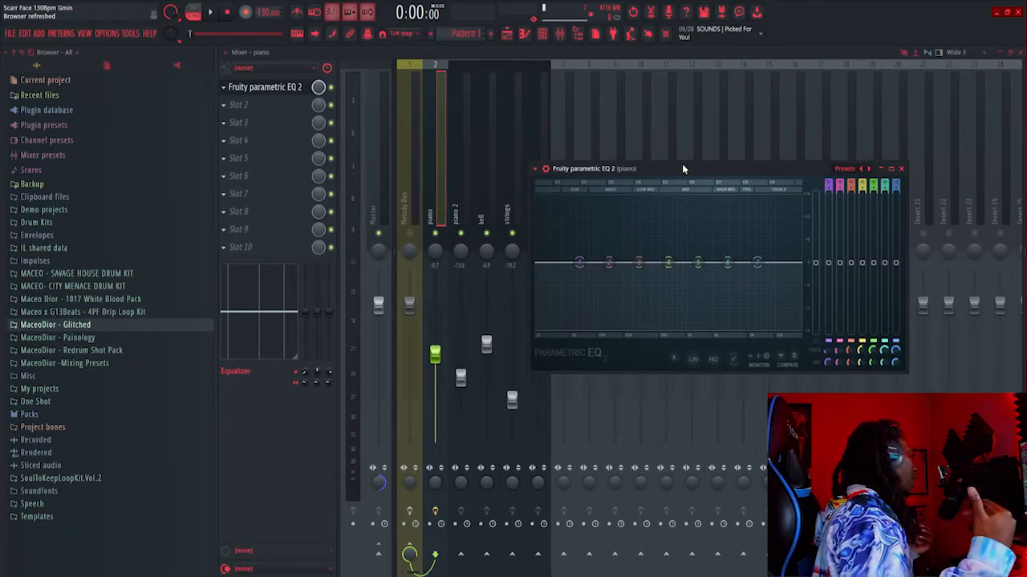
key("space")
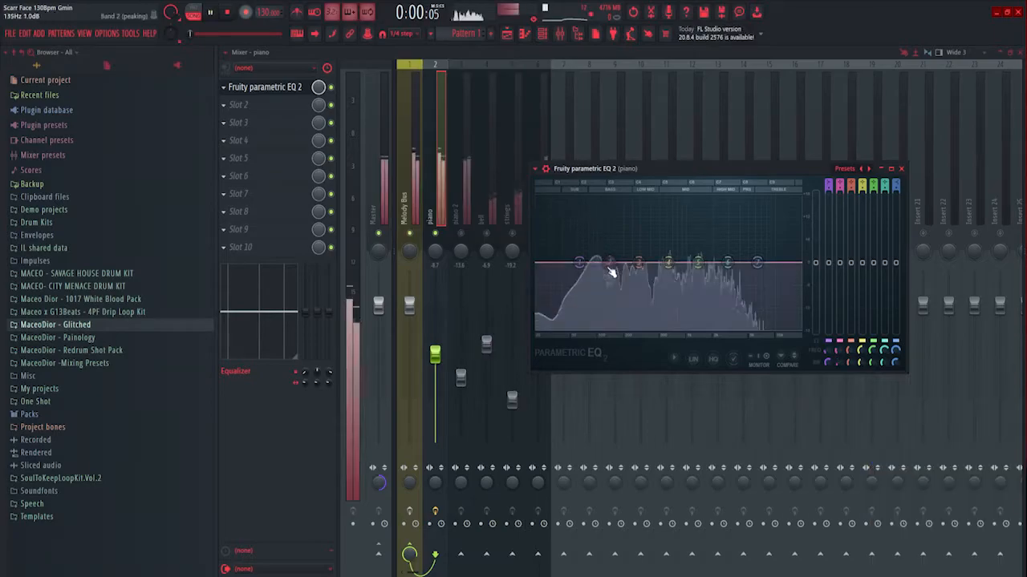
Cut band 2 of the piano EQ to about -4.4 dB at 96 Hz while listening to the soloed piano
mouse_move(608, 269)
left_mouse_down()
mouse_move(594, 232)
mouse_move(596, 277)
left_mouse_up()
key("space")
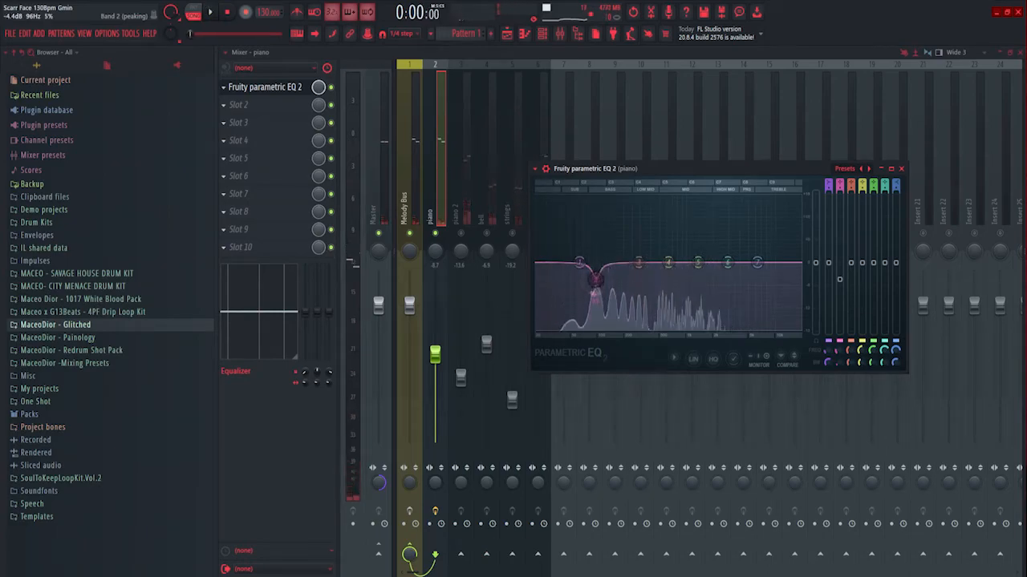
key("space")
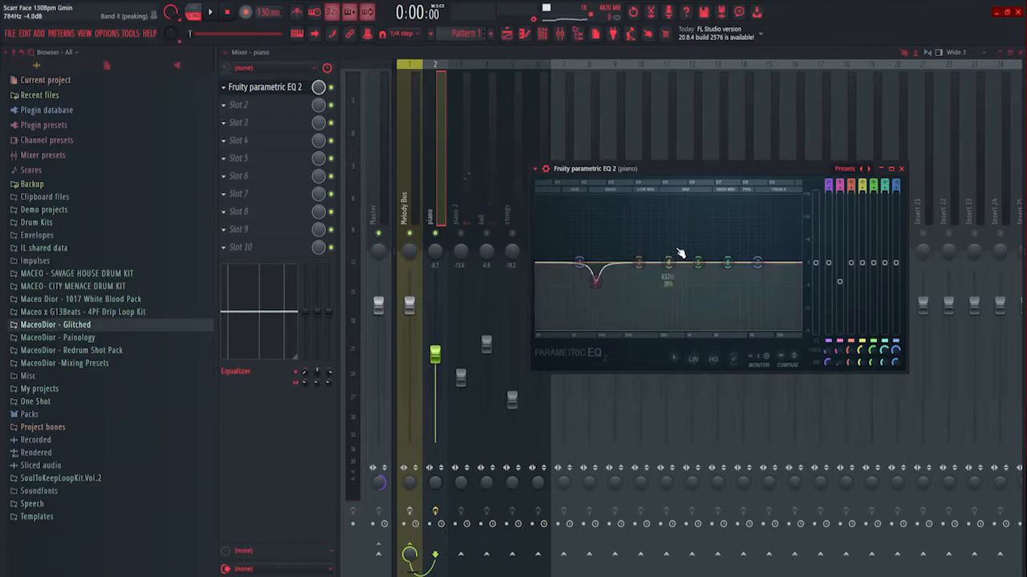
Sweep band 3 of the piano EQ as a boost during playback, and cut it to about -2.4 dB at 203 Hz
key("space")
left_click_drag(640, 265, 622, 235)
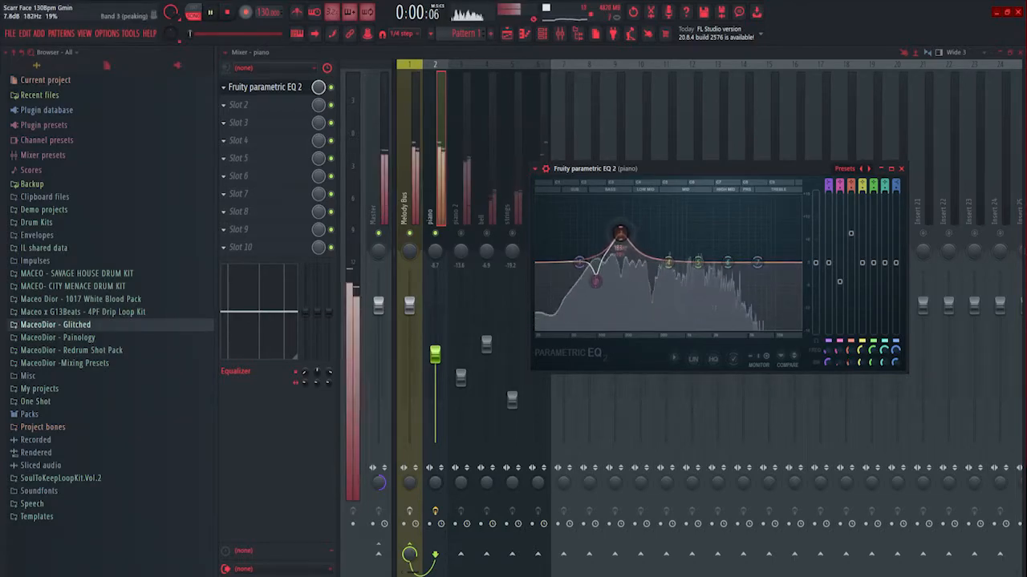
right_click(619, 241)
left_click(622, 251)
key("space")
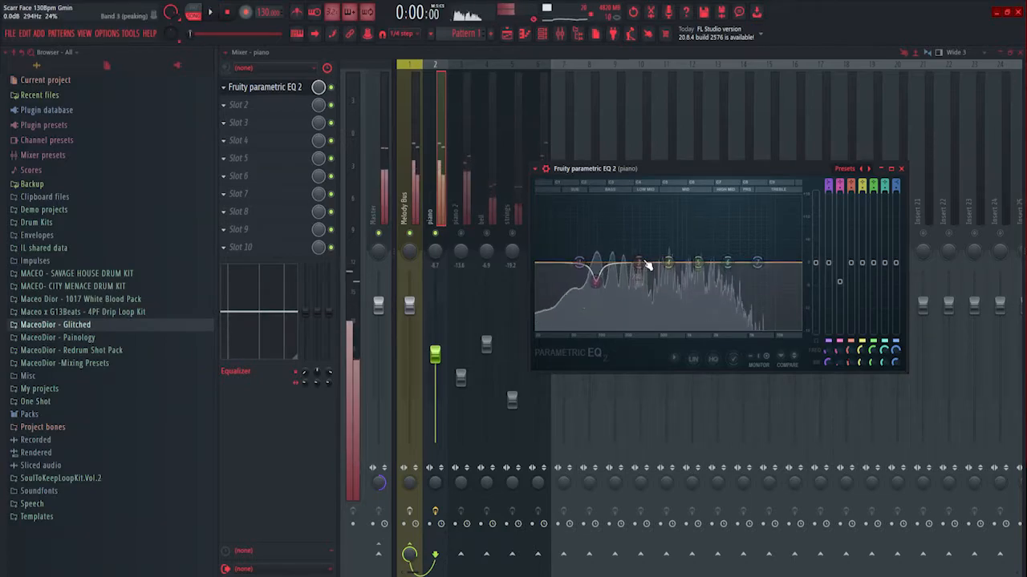
left_click_drag(640, 263, 621, 200)
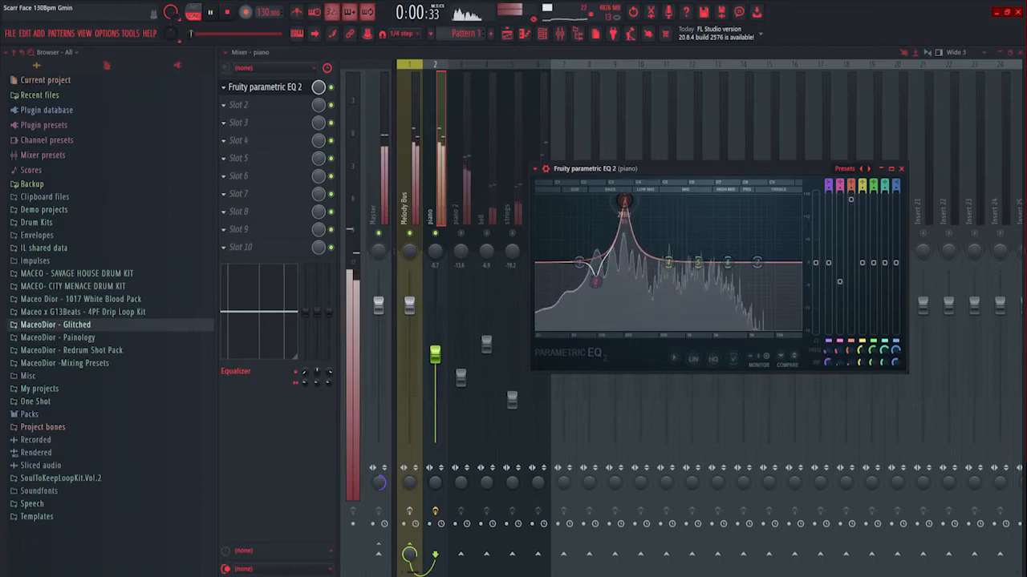
key("space")
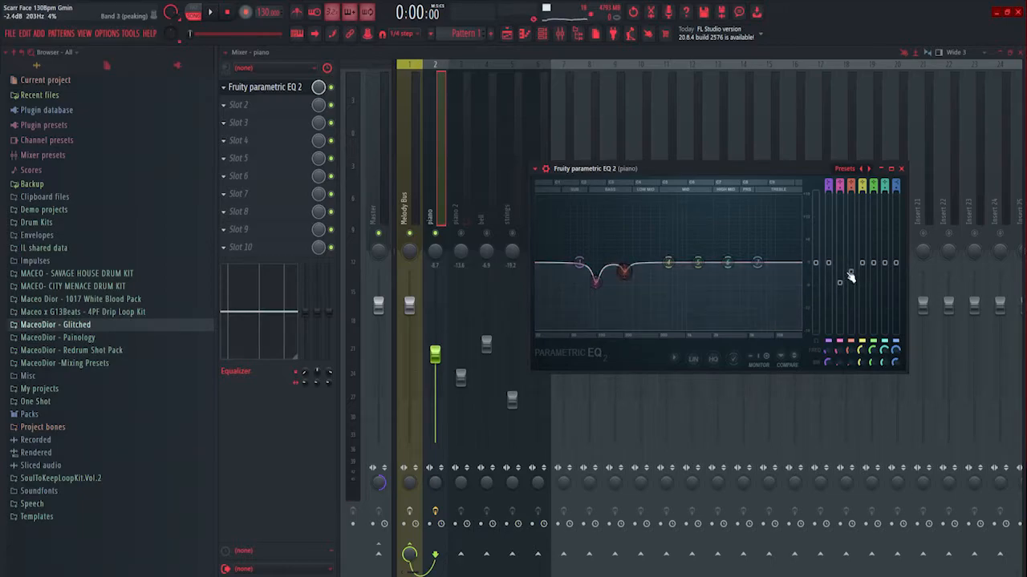
Narrow band 4 of the piano EQ, audition it as a boost, and turn it into a small cut in the mids
key("space")
scroll(676, 266, "up", 3)
scroll(671, 241, "down", 5)
key("space")
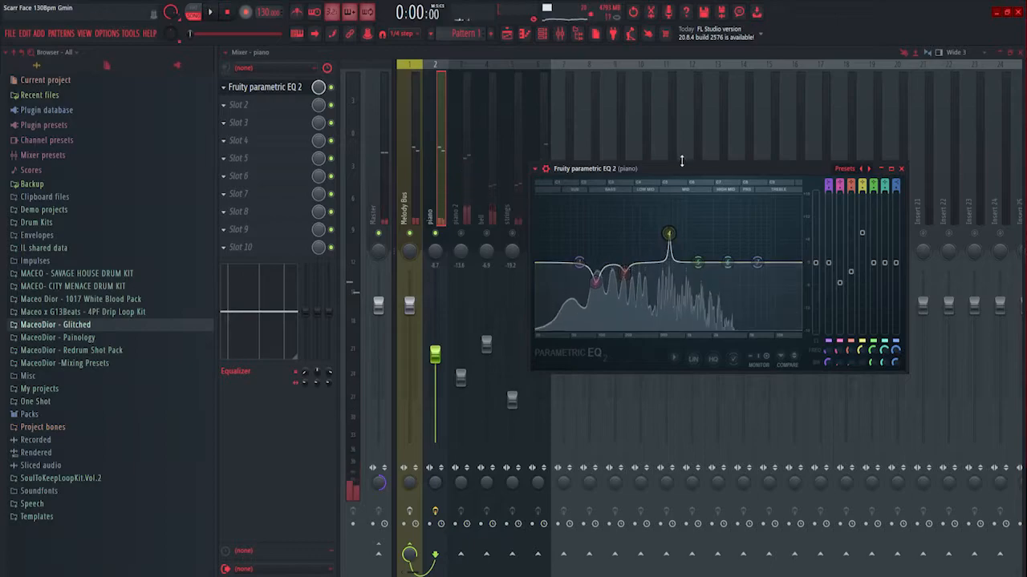
left_click_drag(681, 161, 681, 172)
key("space")
Boost band 5 of the piano EQ with a wide bell in the high mids during playback
left_click_drag(586, 258, 678, 273)
key("space")
key("space")
key("space")
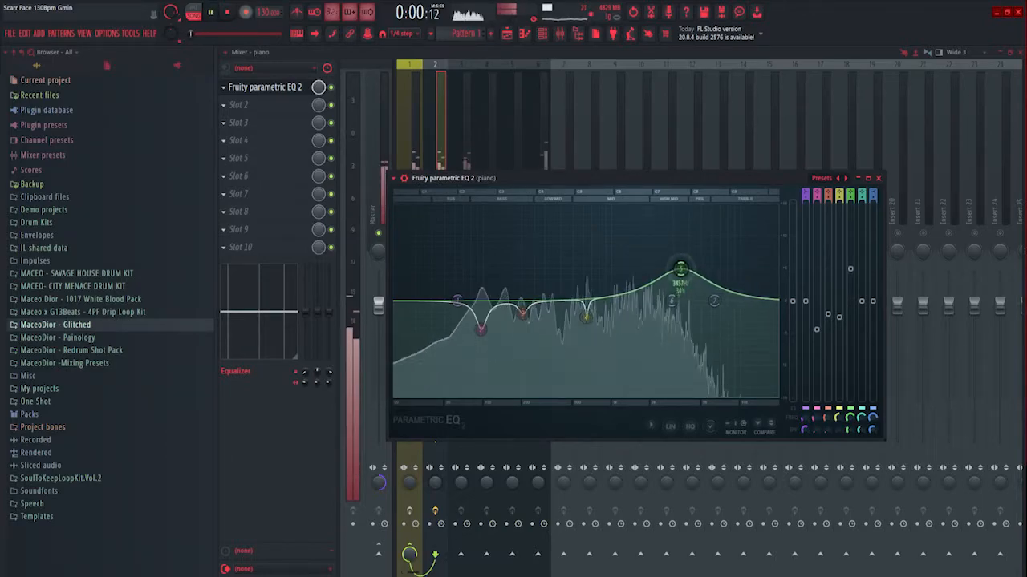
Move the EQ window clear of the instrument tracks and raise its main level to about 0.6 dB
left_click_drag(674, 177, 843, 160)
key("space")
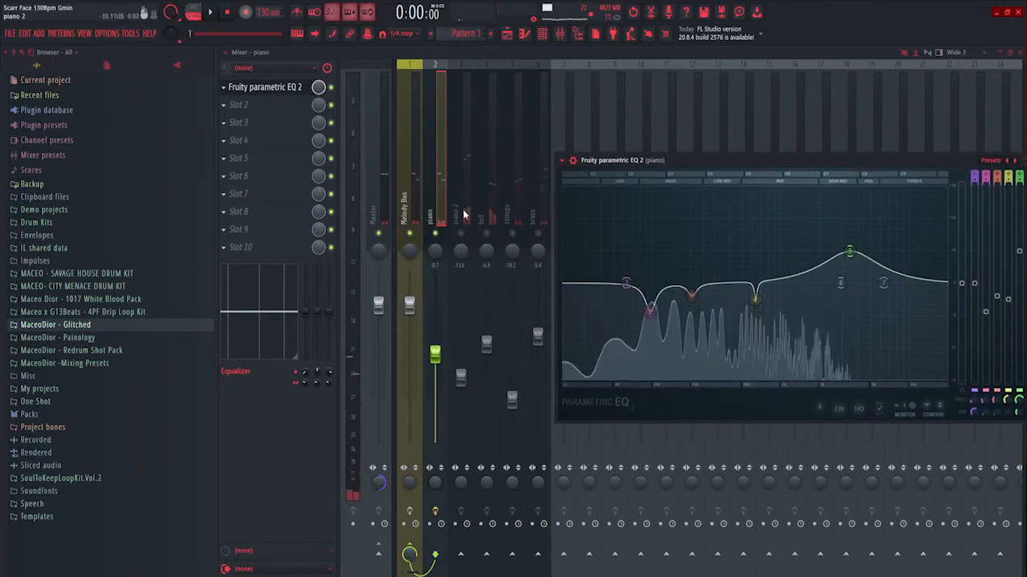
left_click_drag(711, 158, 595, 96)
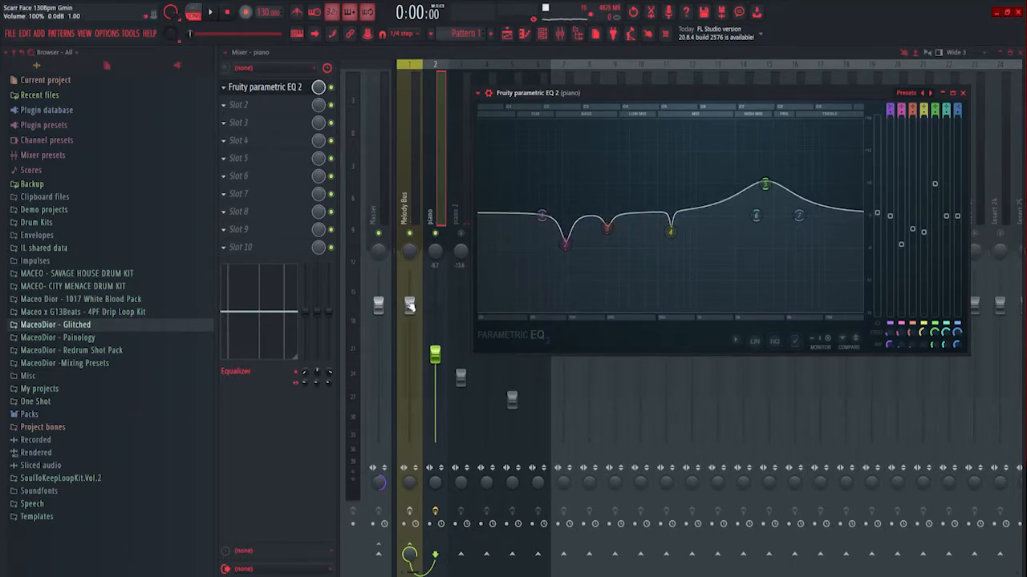
Play the soloed piano with its effects bypassed and enabled to compare the peak levels
left_click(441, 217)
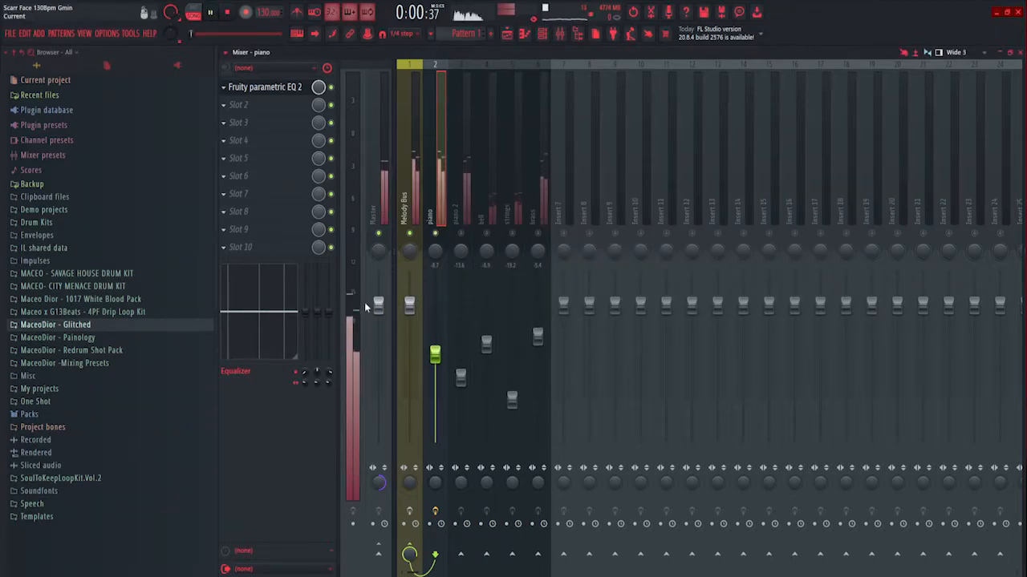
key("space")
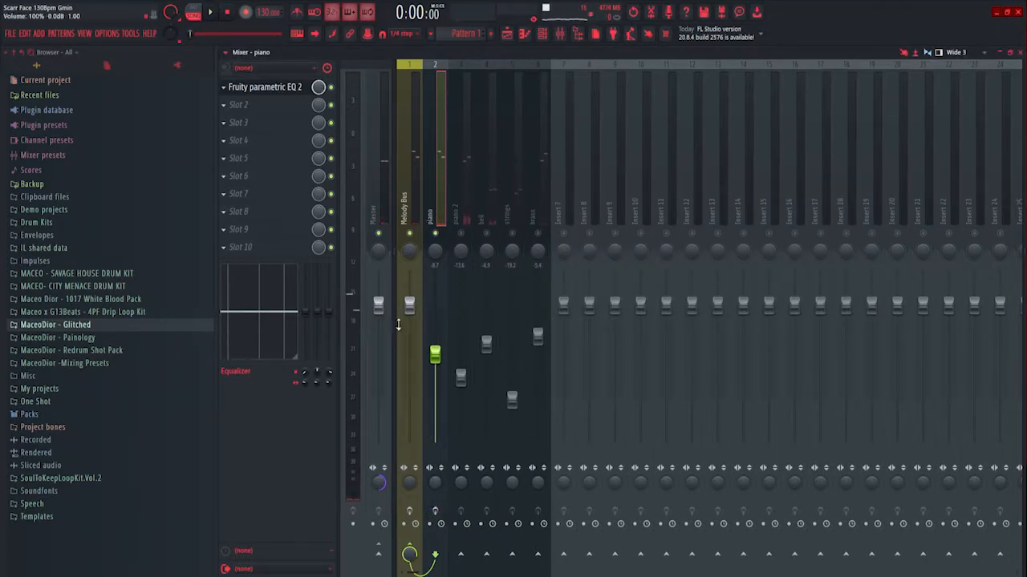
key("space")
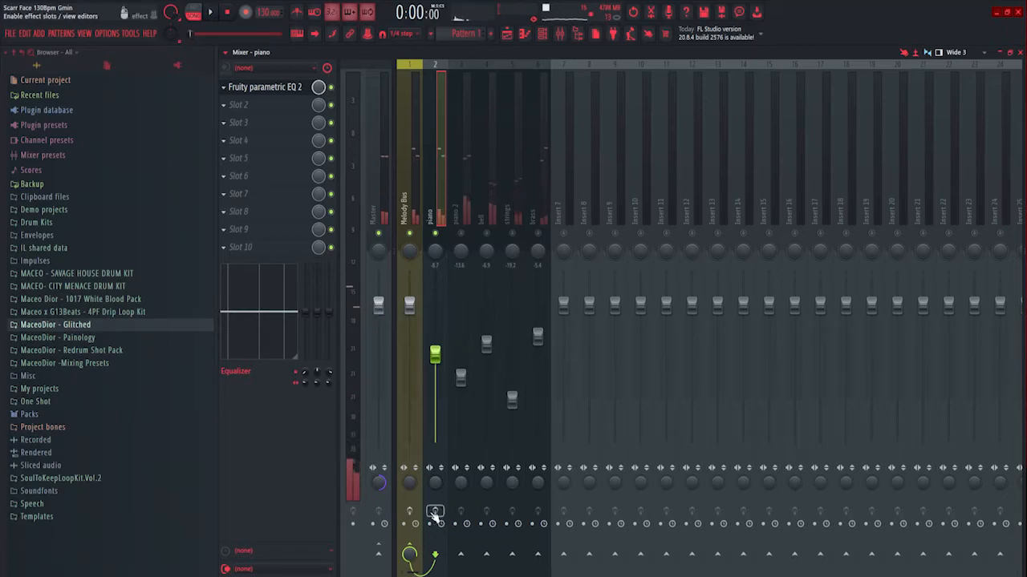
key("space")
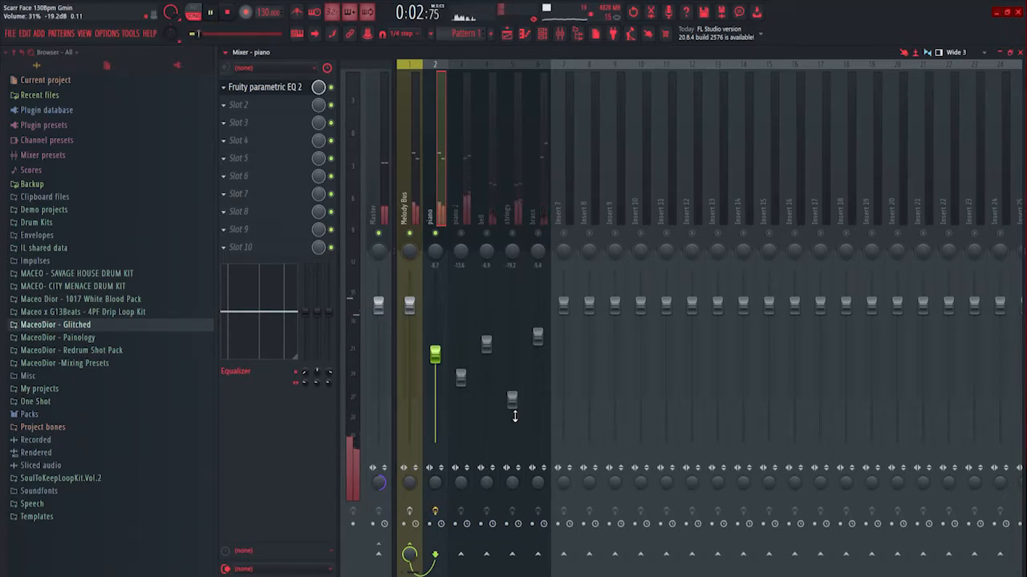
key("space")
Check the piano EQ's main level and compare the playback peaks again with the effects bypassed and re-enabled
left_click(285, 90)
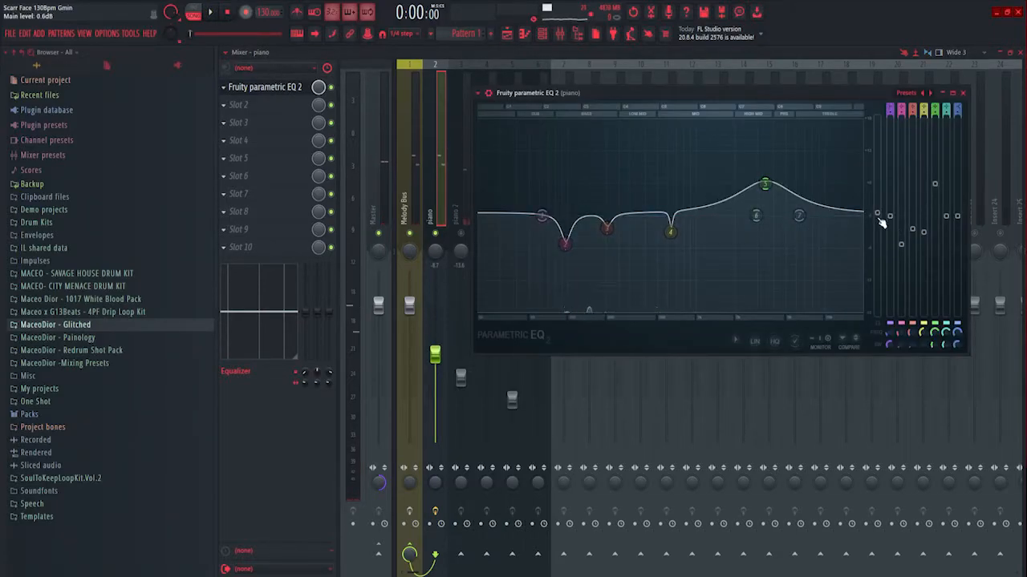
left_click(440, 518)
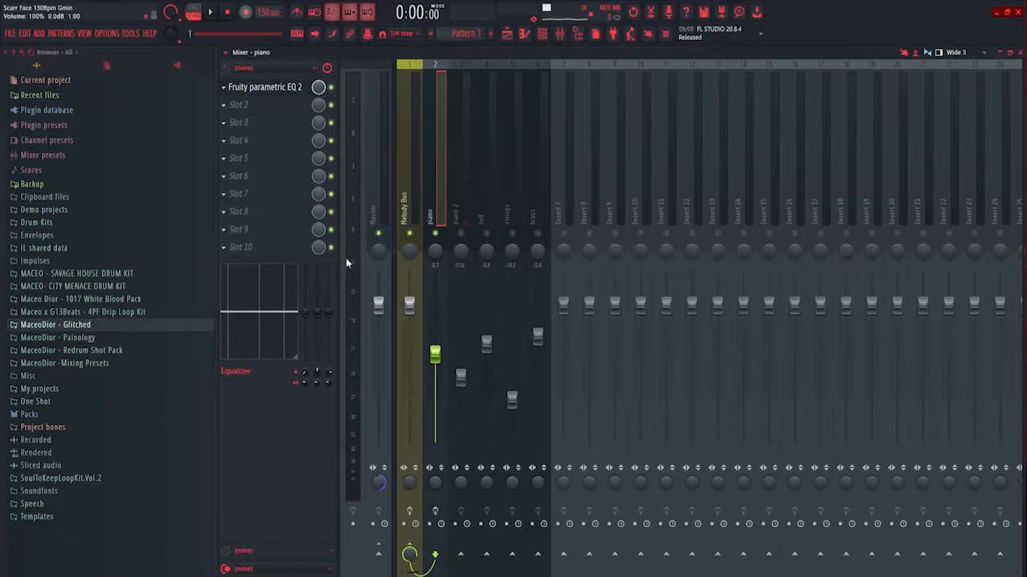
key("space")
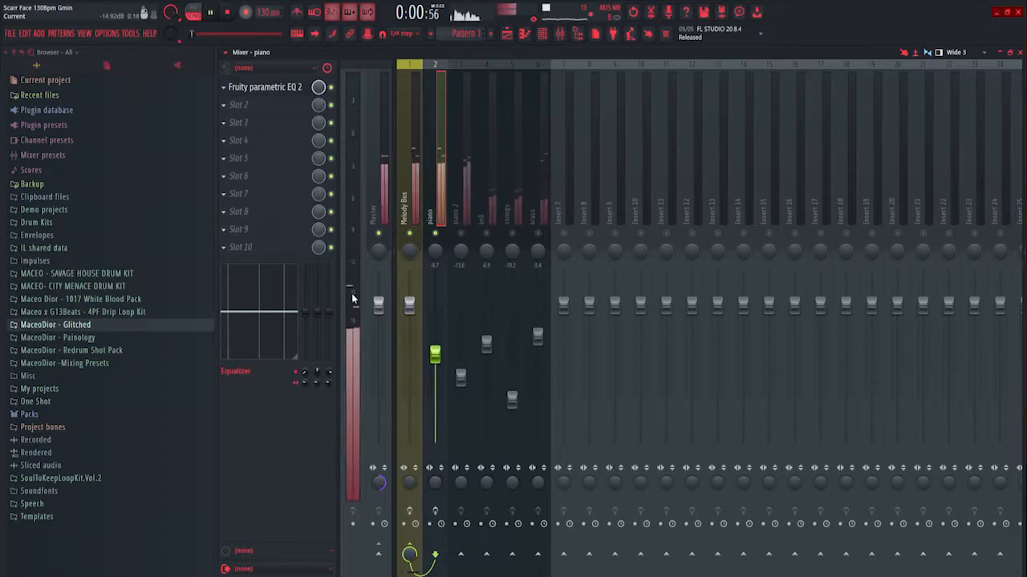
key("space")
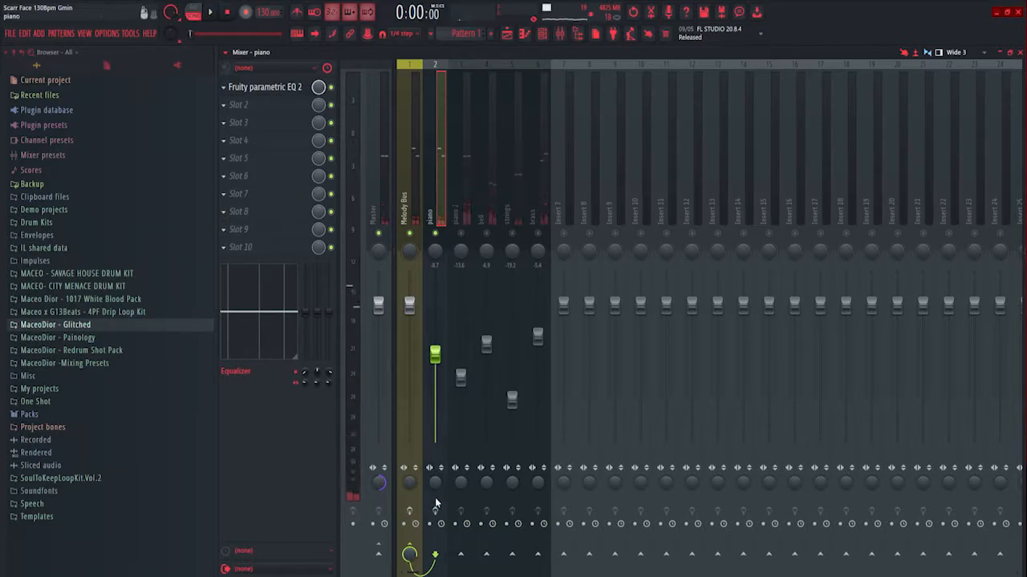
key("space")
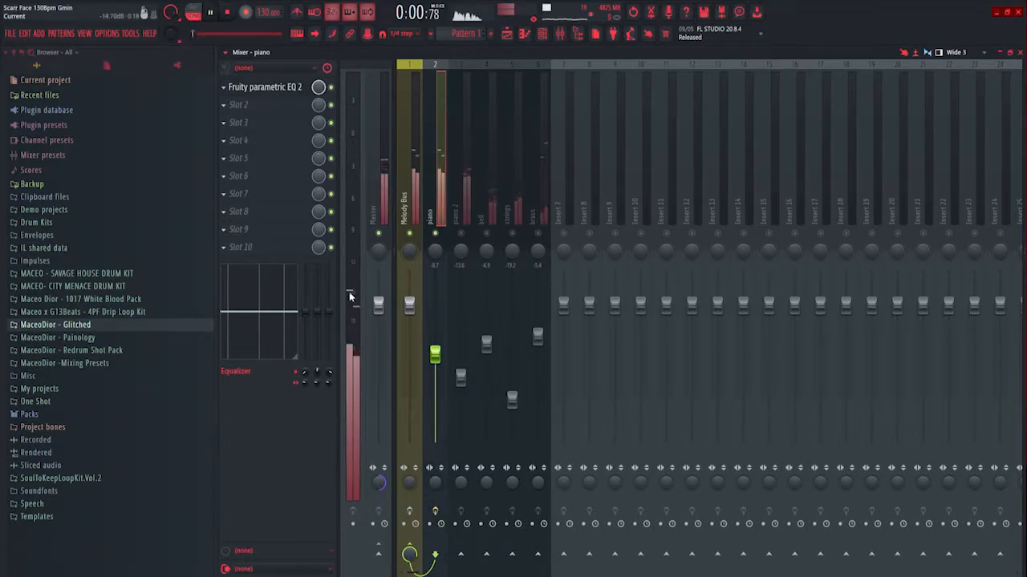
key("space")
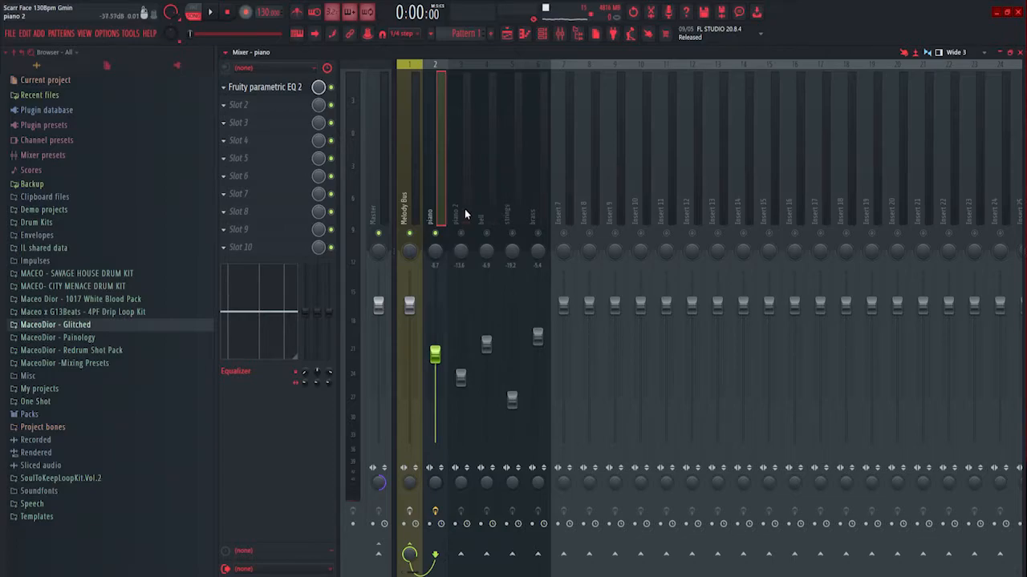
Select the Melody Bus and play the full loop with every instrument's EQ enabled
left_click(419, 215)
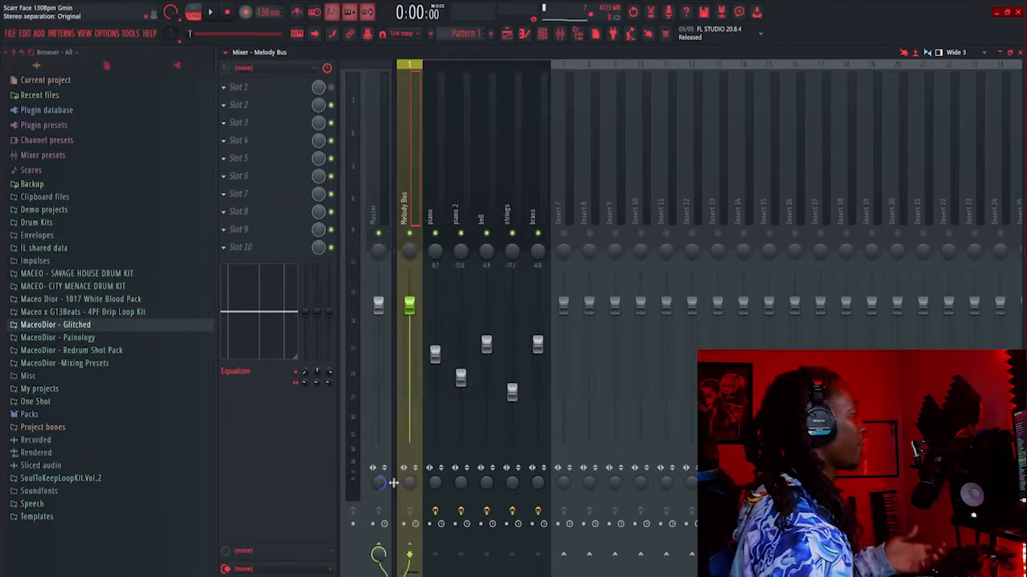
right_click(385, 401)
left_click(398, 406)
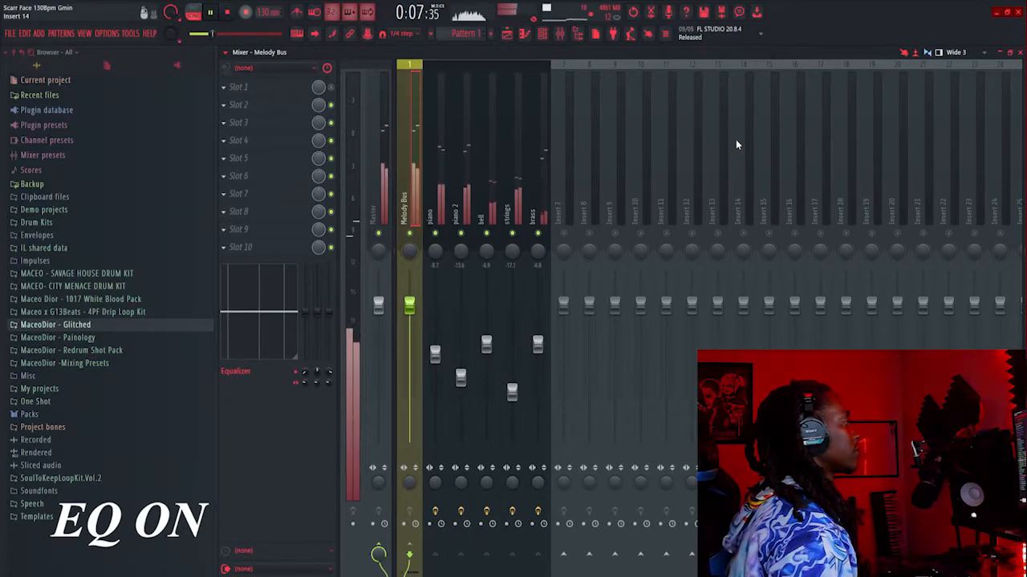
key("space")
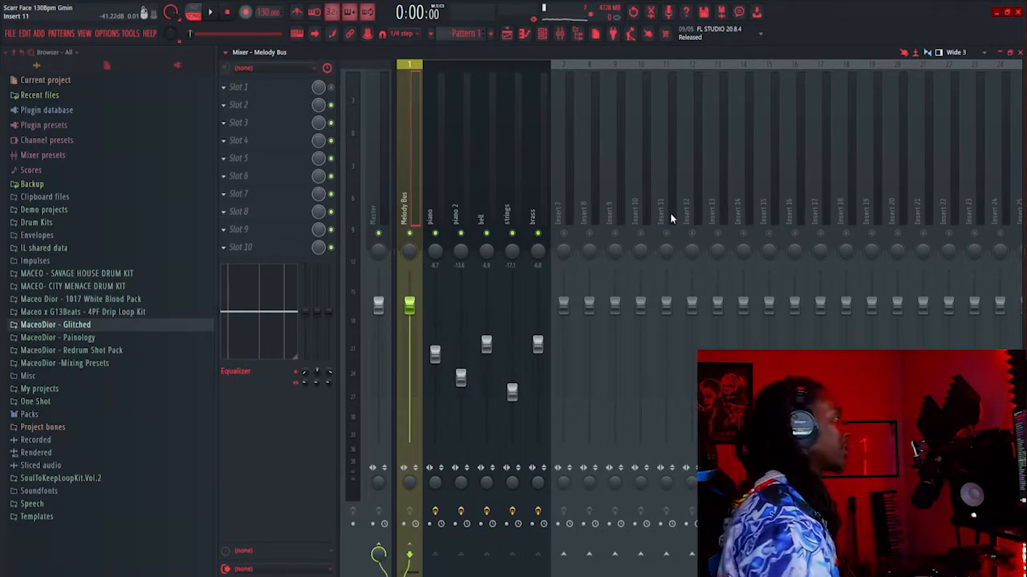
Solo the brass track and load Fruity Delay 2 into its second effect slot
left_click(534, 219)
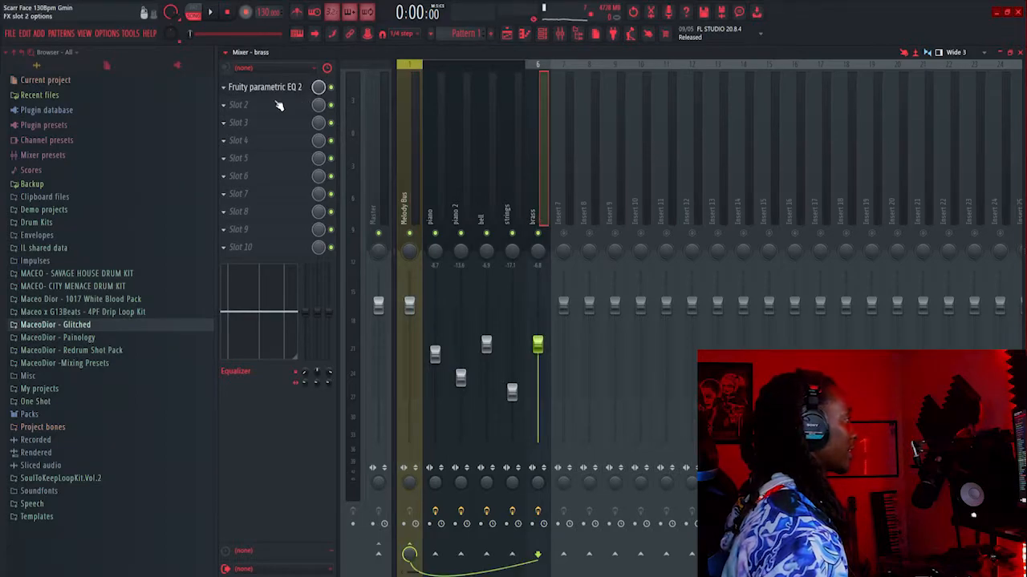
right_click(553, 241)
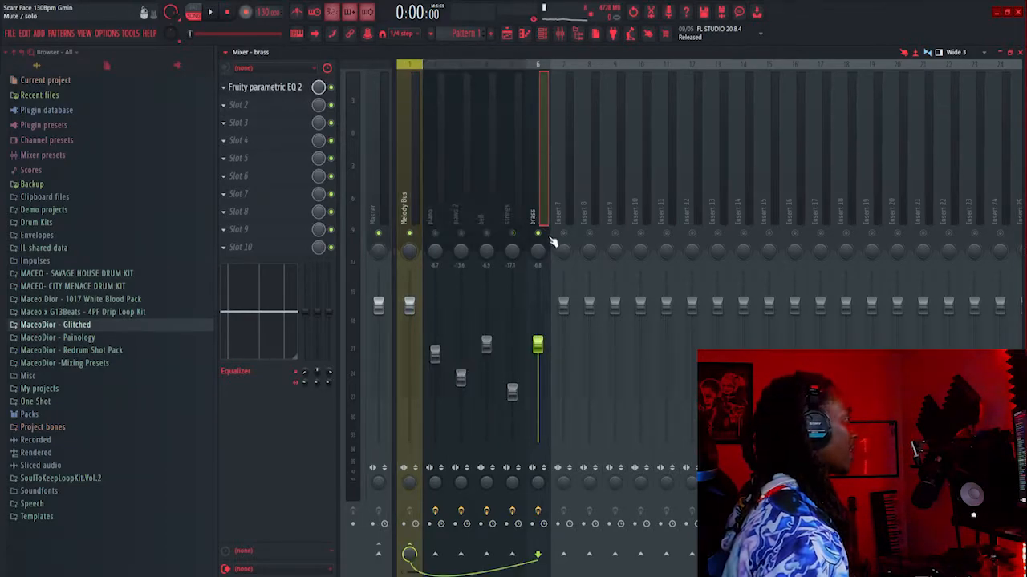
left_click(268, 112)
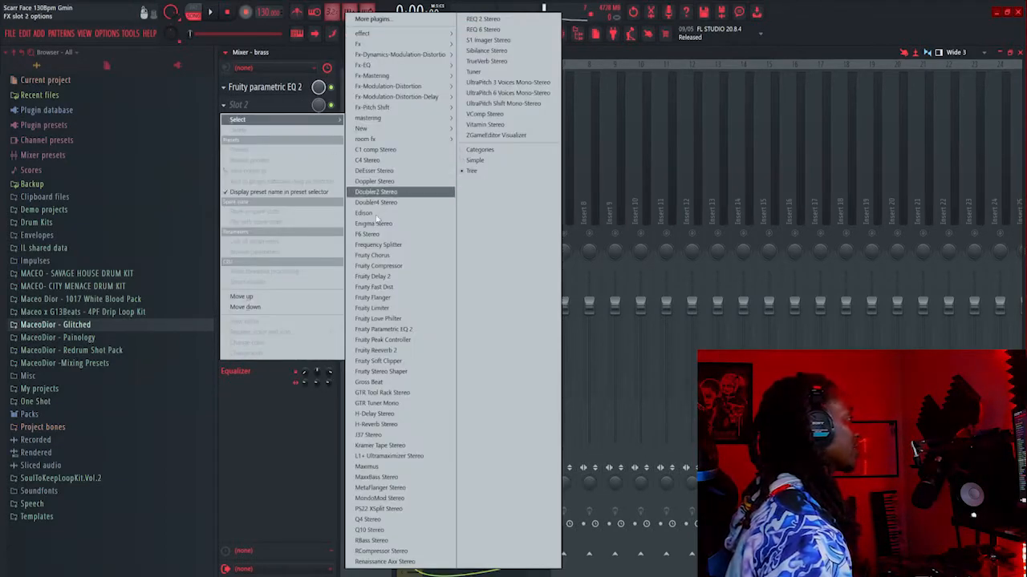
left_click(385, 262)
left_click_drag(335, 174, 461, 178)
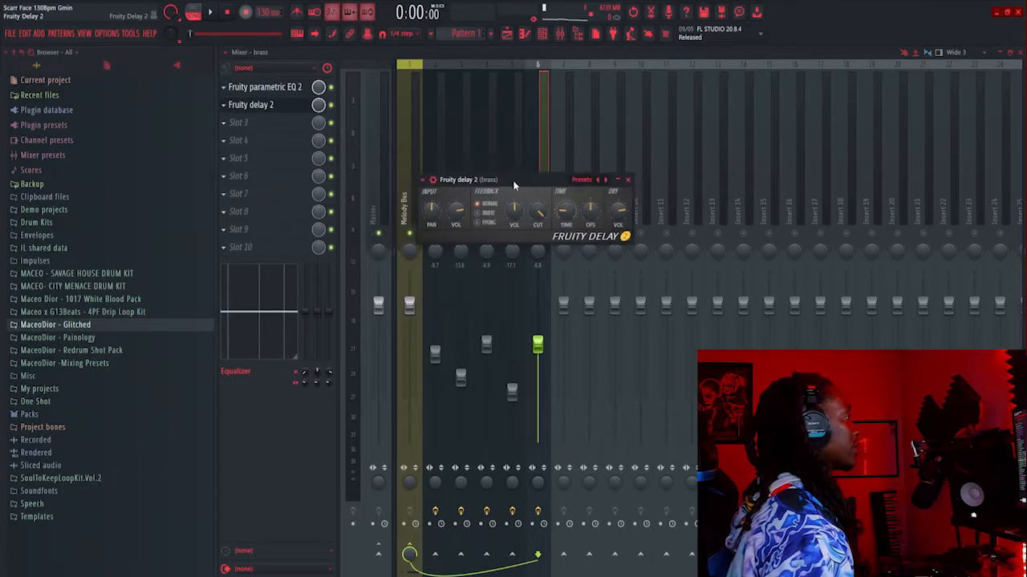
Switch the brass delay to ping pong feedback with its input panned right, input volume lowered and cutoff frequency at 66%
left_click_drag(535, 187, 671, 191)
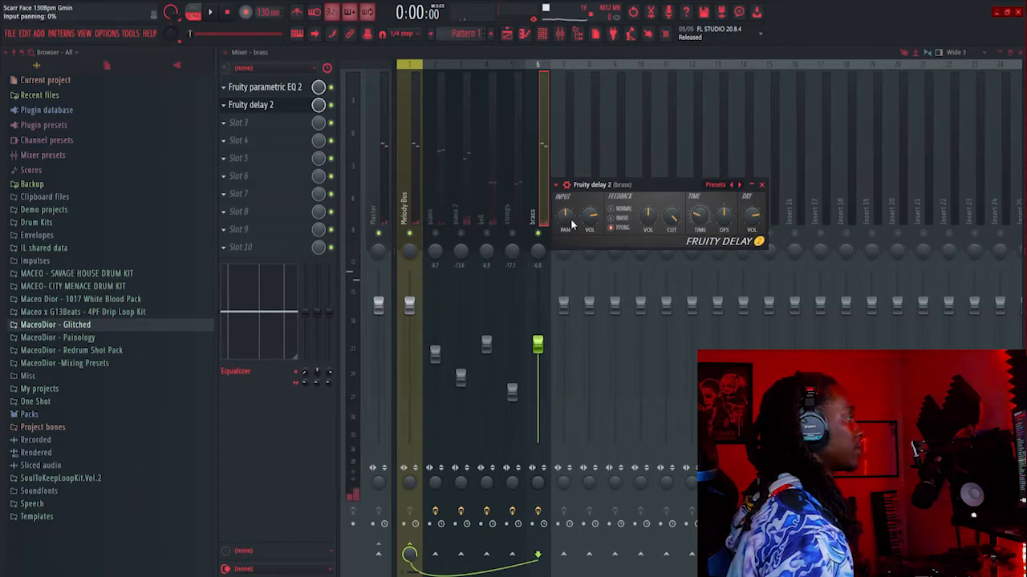
key("space")
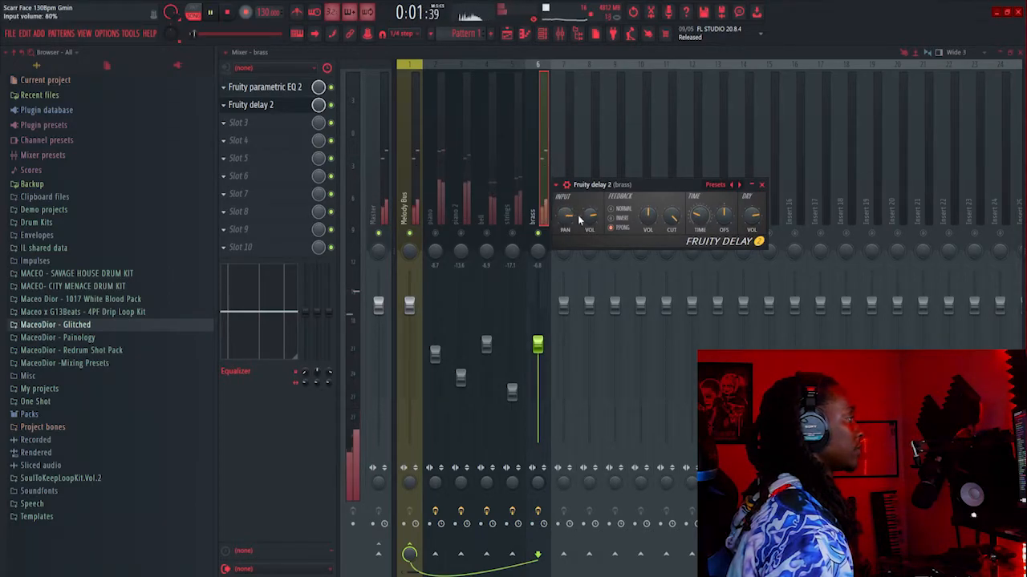
left_click_drag(666, 221, 738, 245)
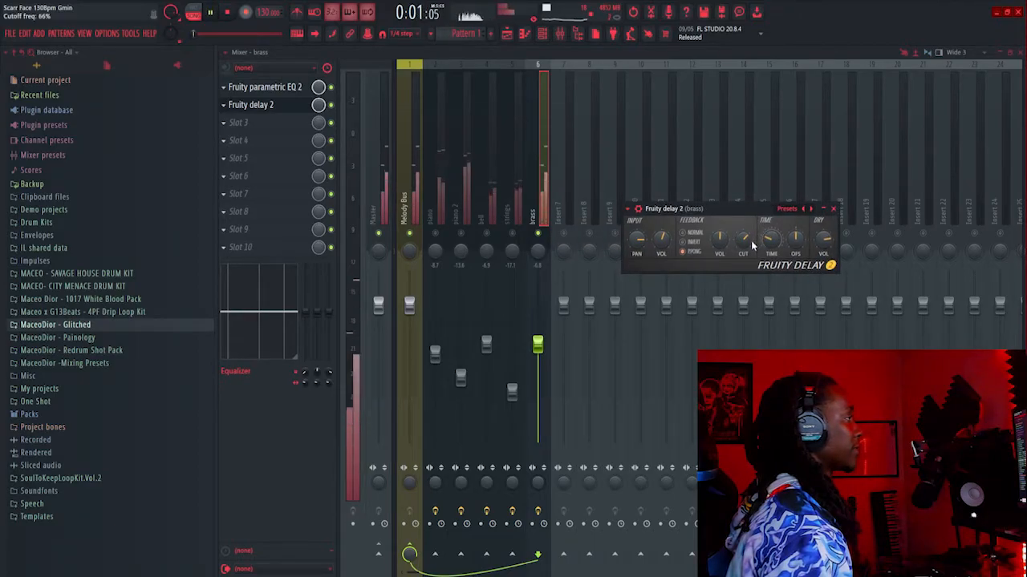
left_click_drag(719, 214, 756, 210)
key("space")
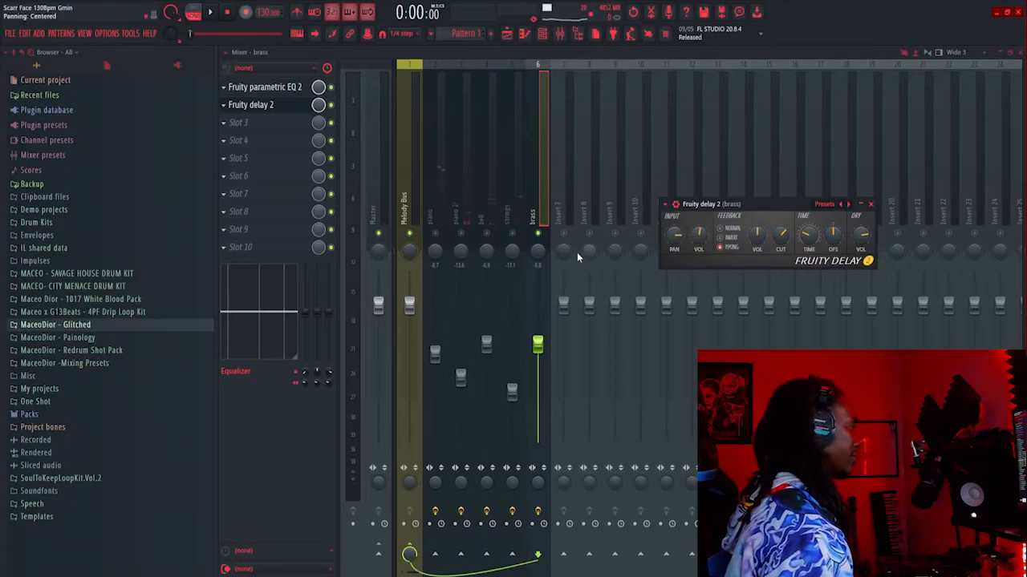
Solo the strings track, close the brass delay window and play the strings on their own
right_click(515, 233)
key("Escape")
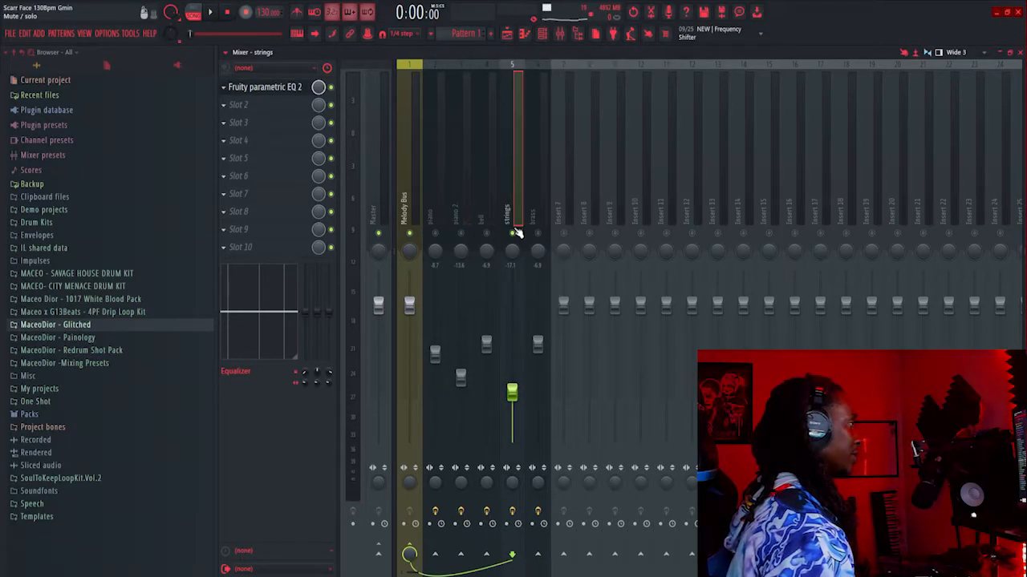
key("space")
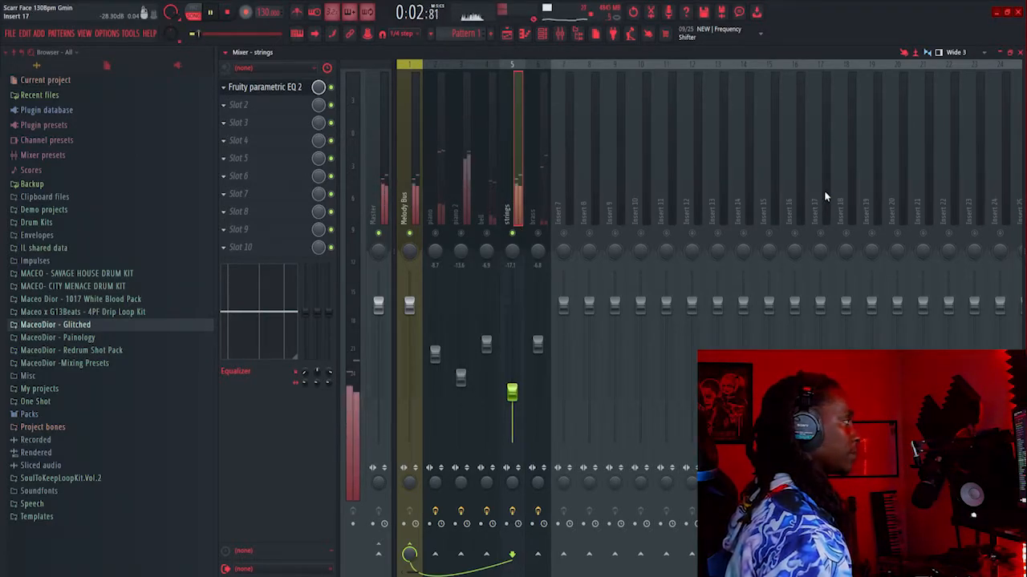
key("space")
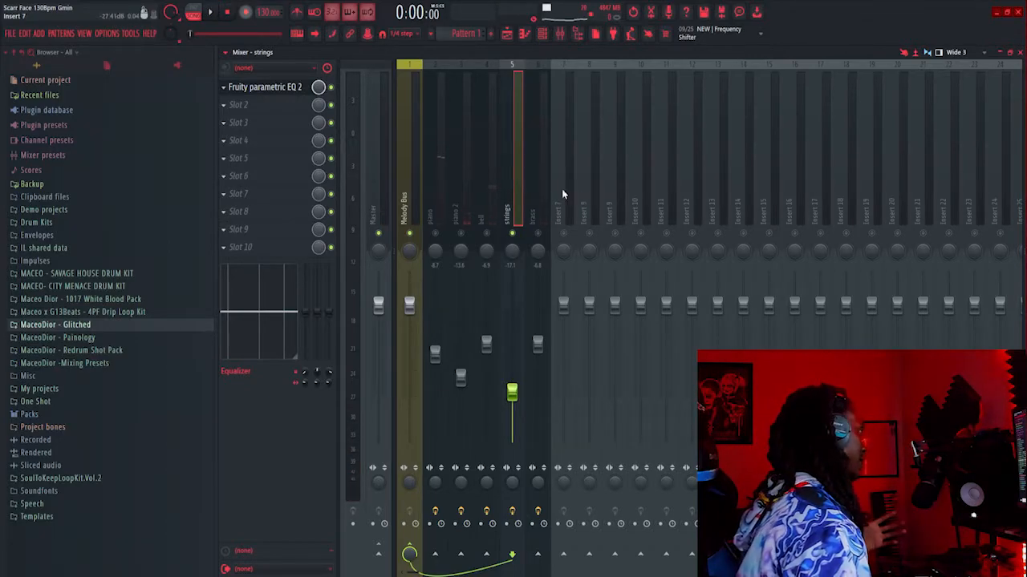
Load Fruity Reeverb 2 into the strings track's second effect slot and preview the strings with the reverb
left_click(298, 129)
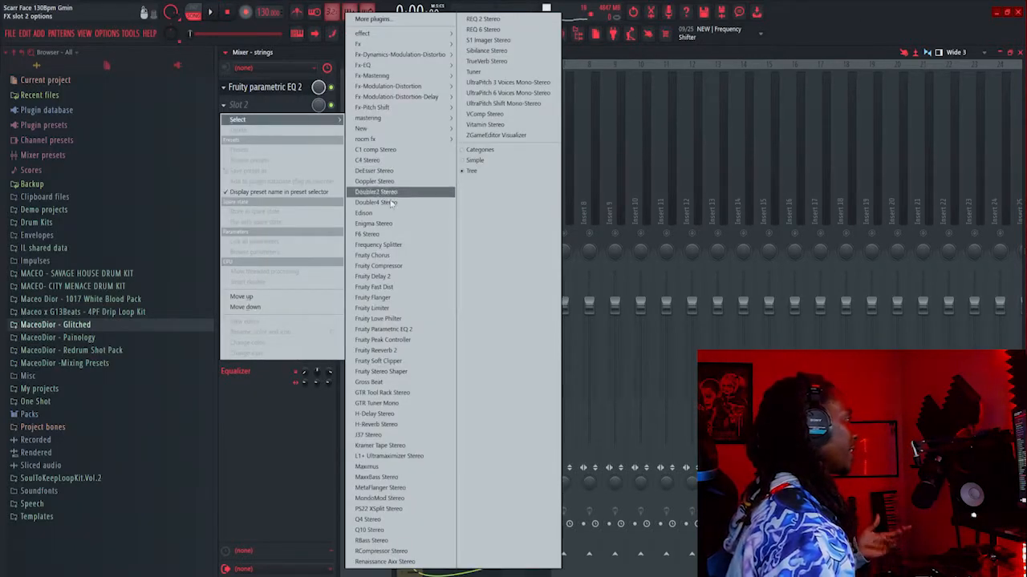
left_click(398, 346)
key("space")
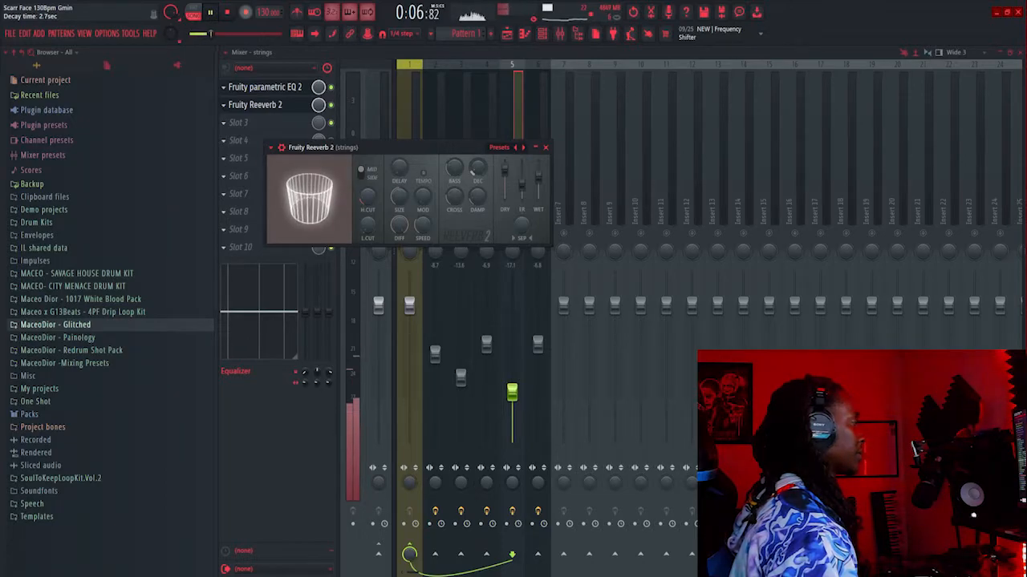
left_click_drag(470, 148, 724, 180)
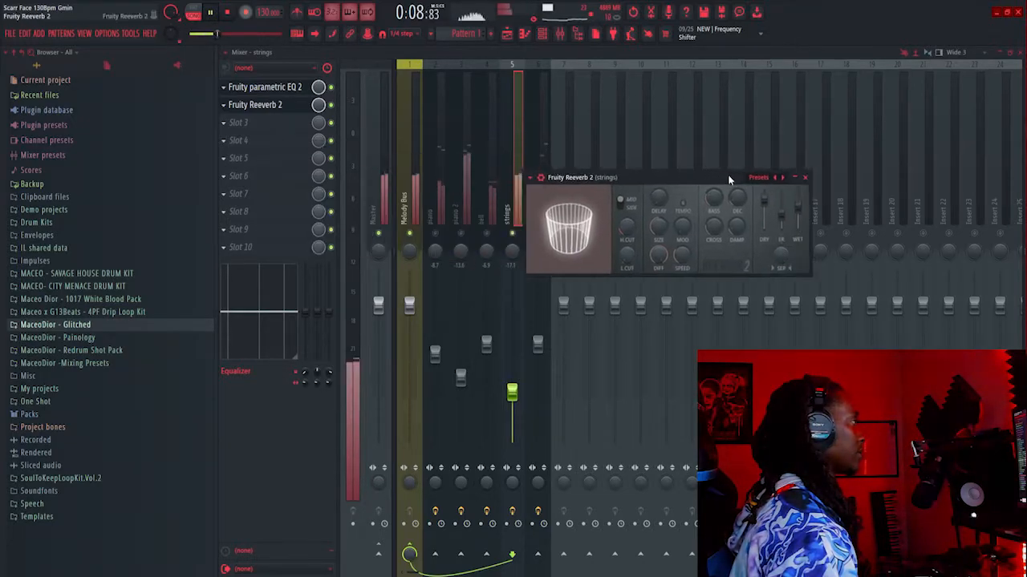
key("space")
key("Escape")
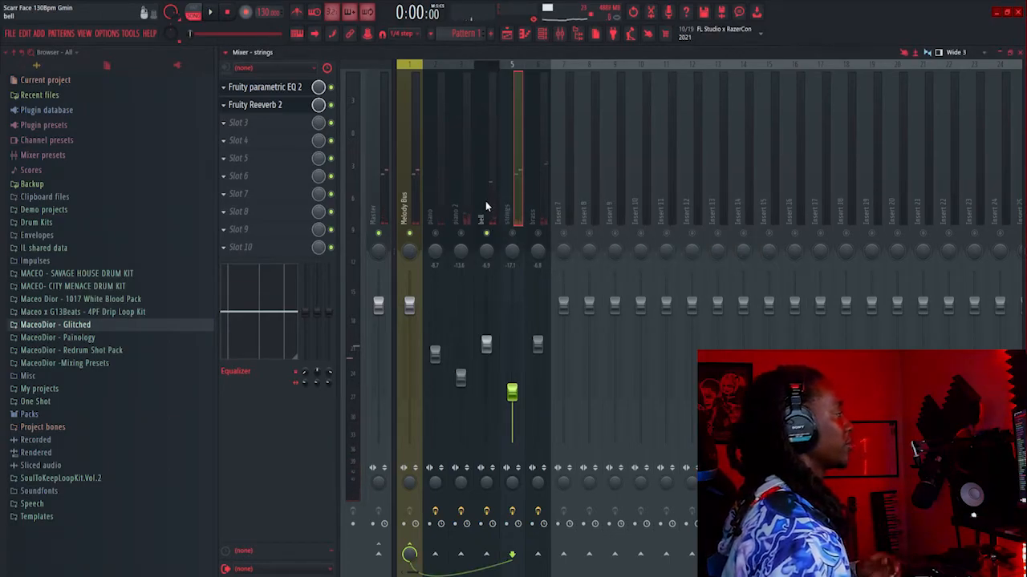
Select the soloed bell track, play it and raise its fader to -4.8
left_click(485, 207)
key("space")
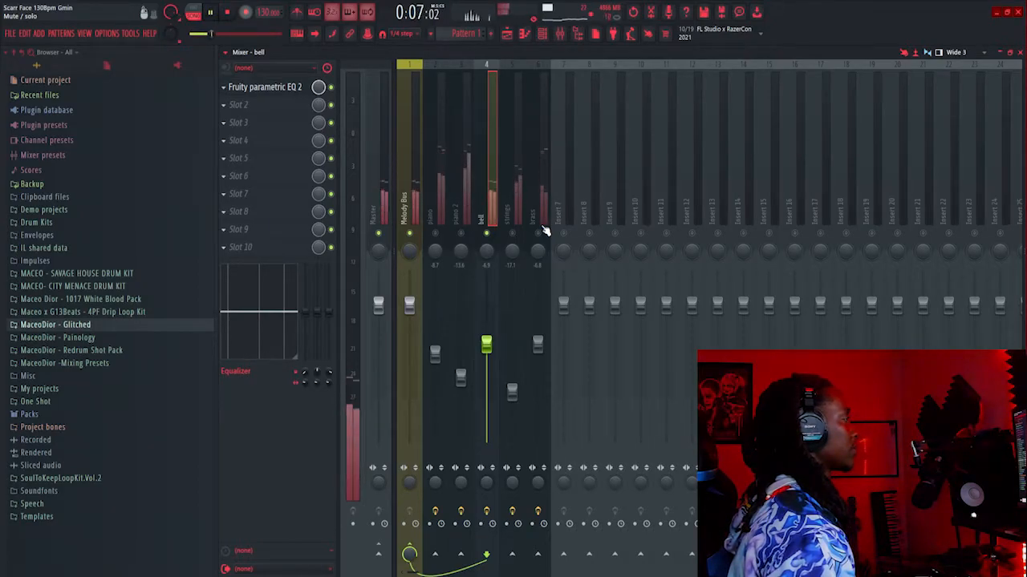
key("space")
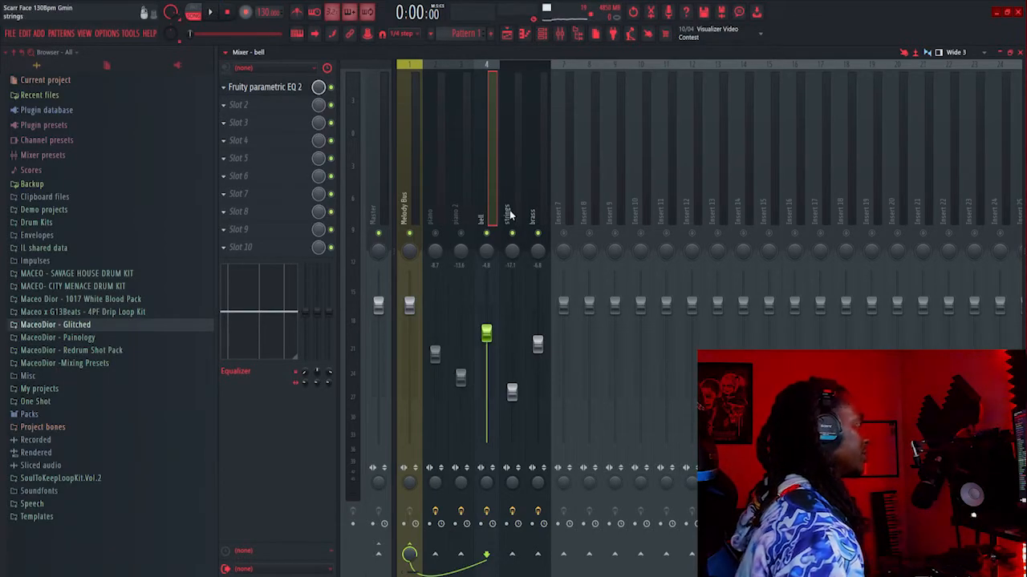
Select the piano 2 track, solo it and play it on its own
left_click(463, 221)
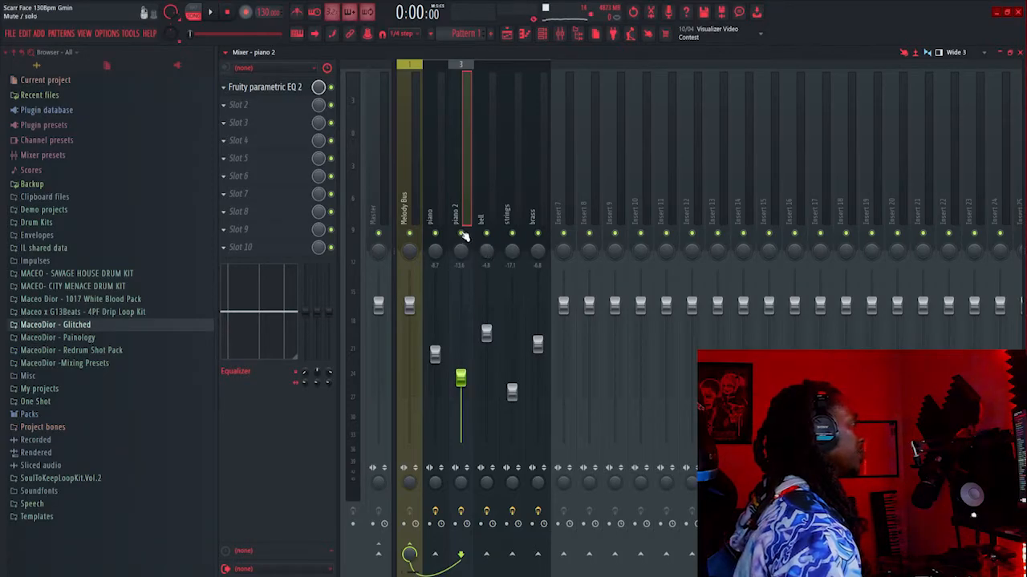
right_click(462, 234)
key("space")
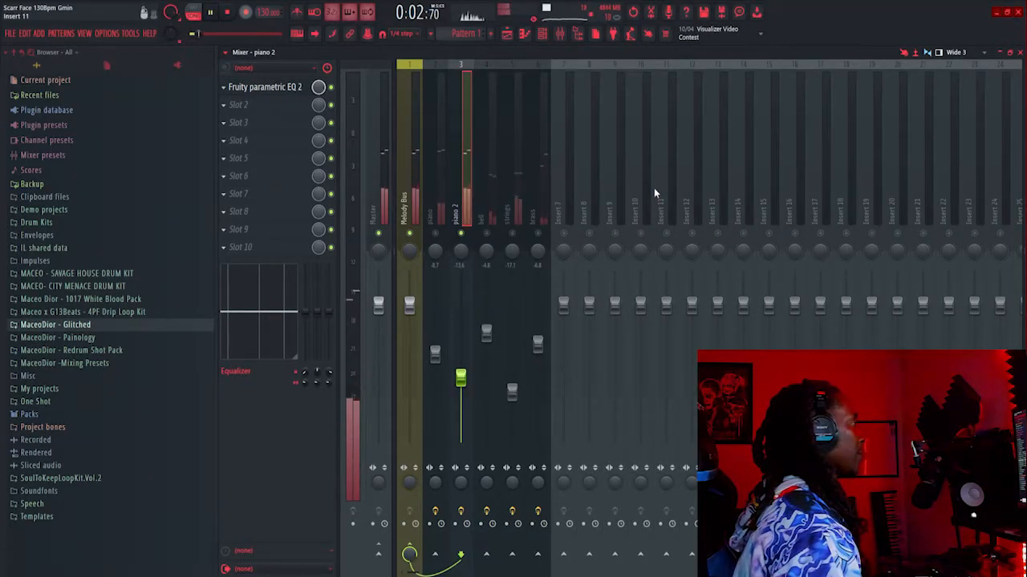
key("space")
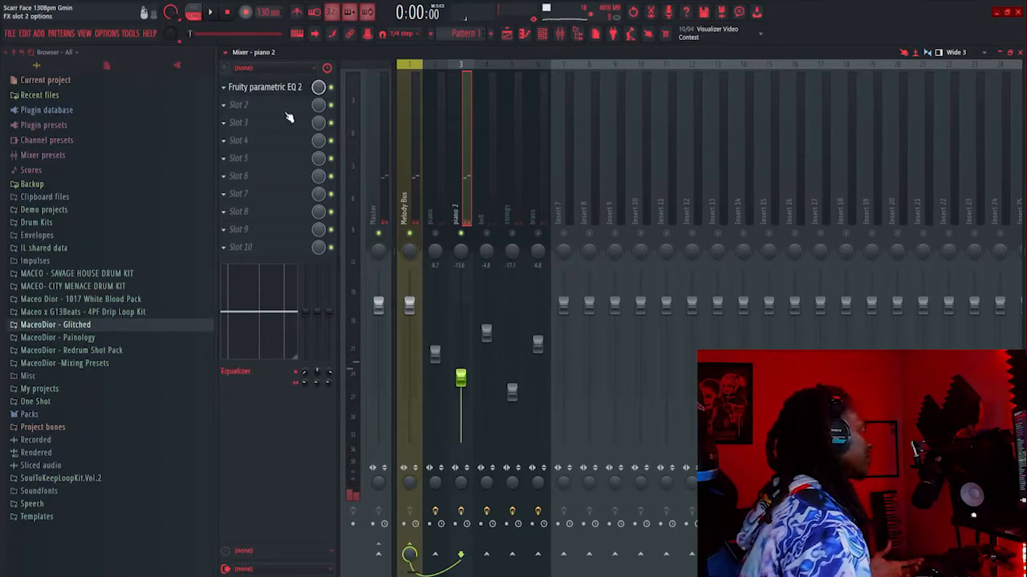
Load Gross Beat into the piano 2 track's second effect slot, choose the Basic 8 time pattern and preview it
left_click(238, 104)
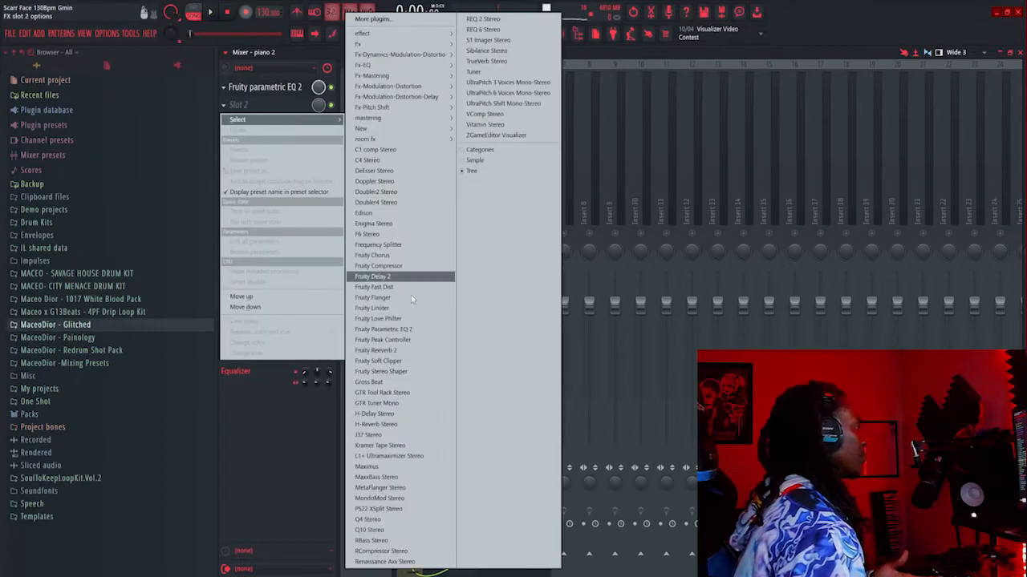
left_click(377, 382)
left_click(345, 285)
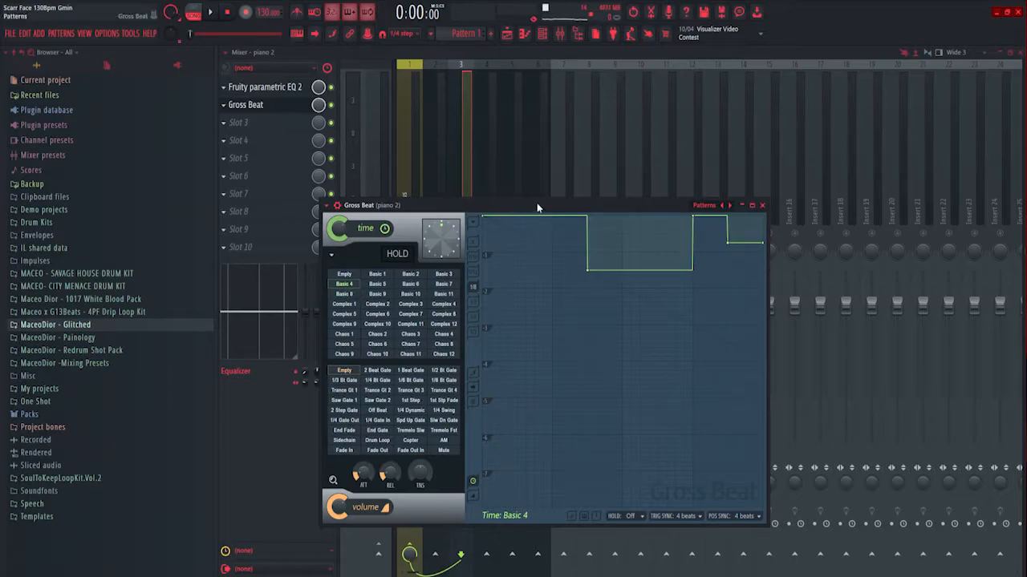
left_click(350, 294)
key("space")
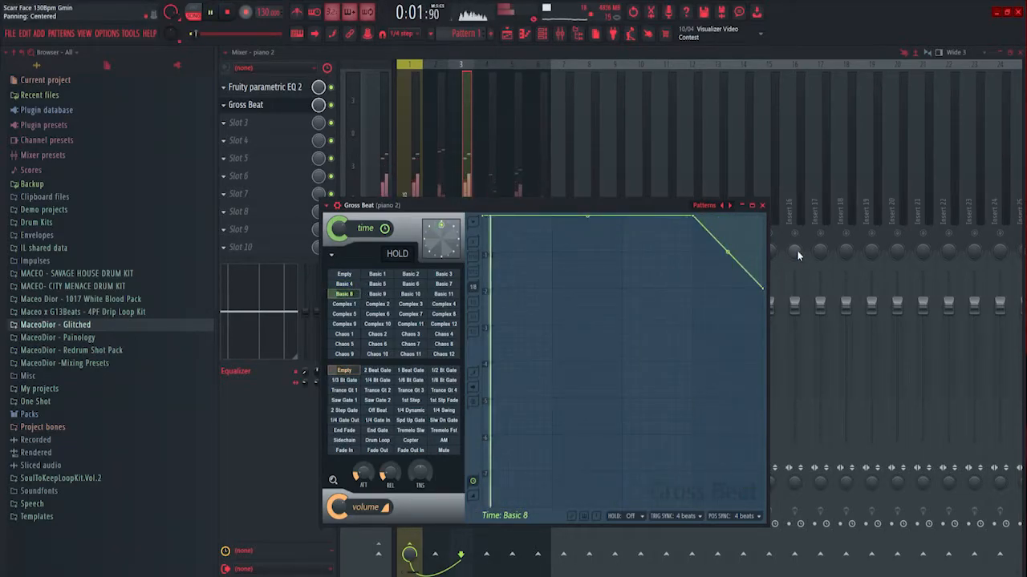
left_click_drag(573, 206, 695, 233)
key("space")
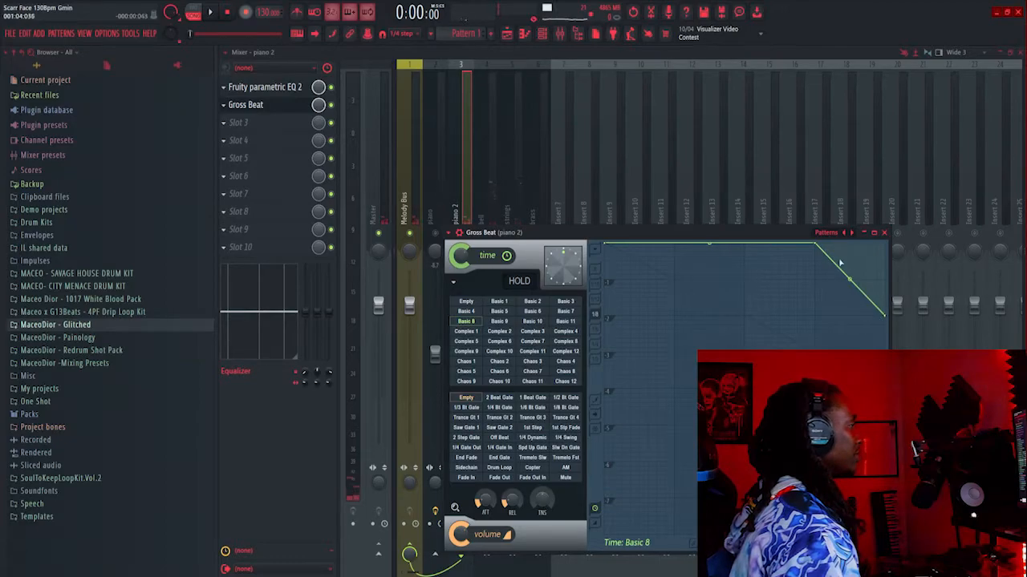
left_click_drag(762, 235, 655, 201)
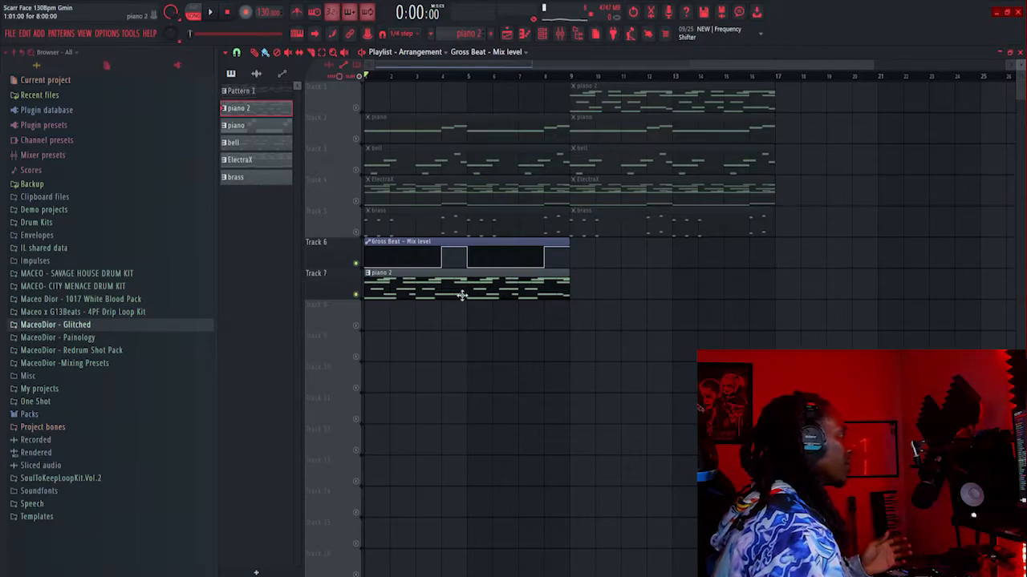
Play the piano 2 clip with its Gross Beat mix level automation, checking both the playlist and the mixer
key("space")
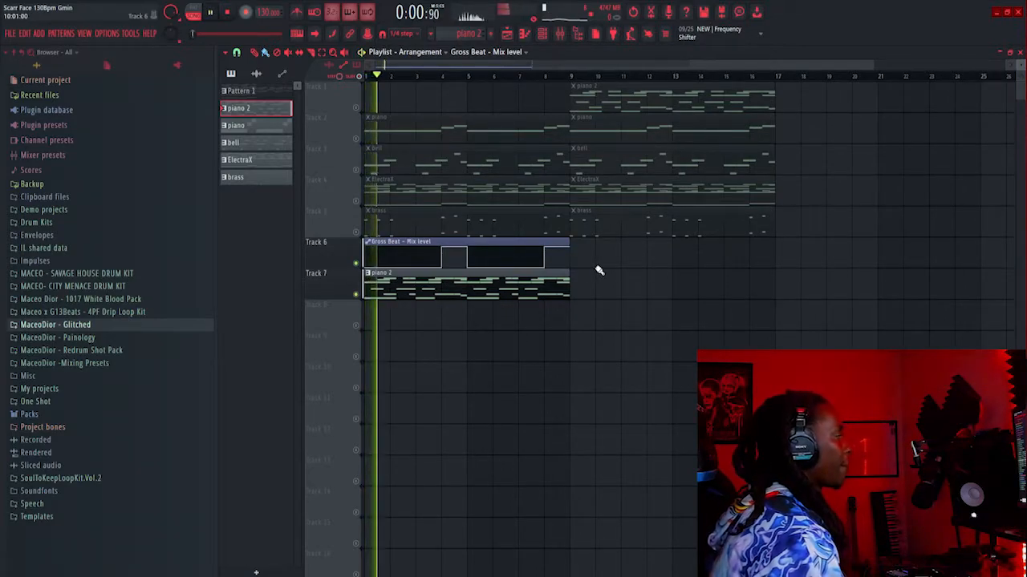
scroll(417, 74, "up", 4)
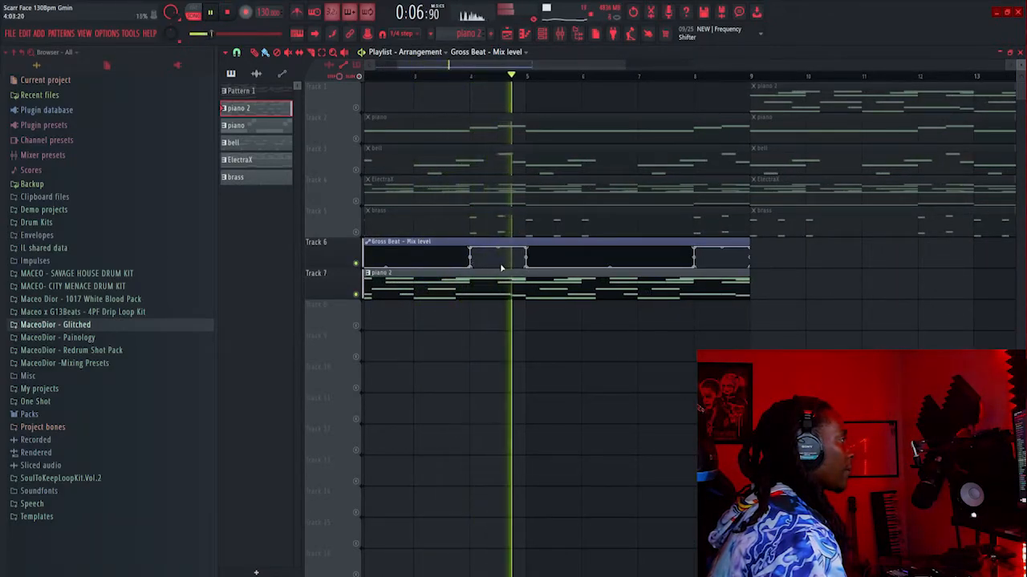
left_click(560, 34)
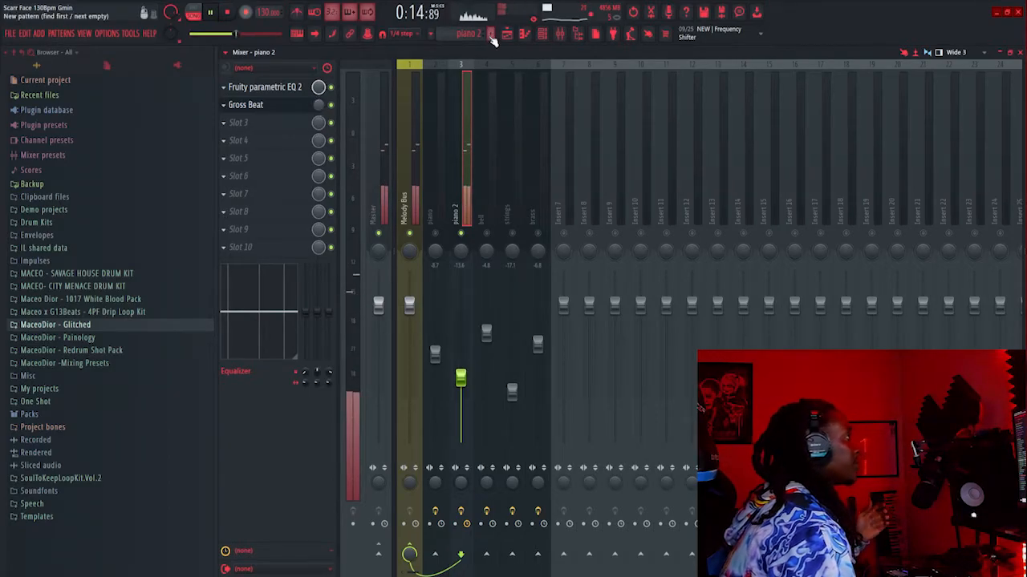
left_click(506, 34)
key("space")
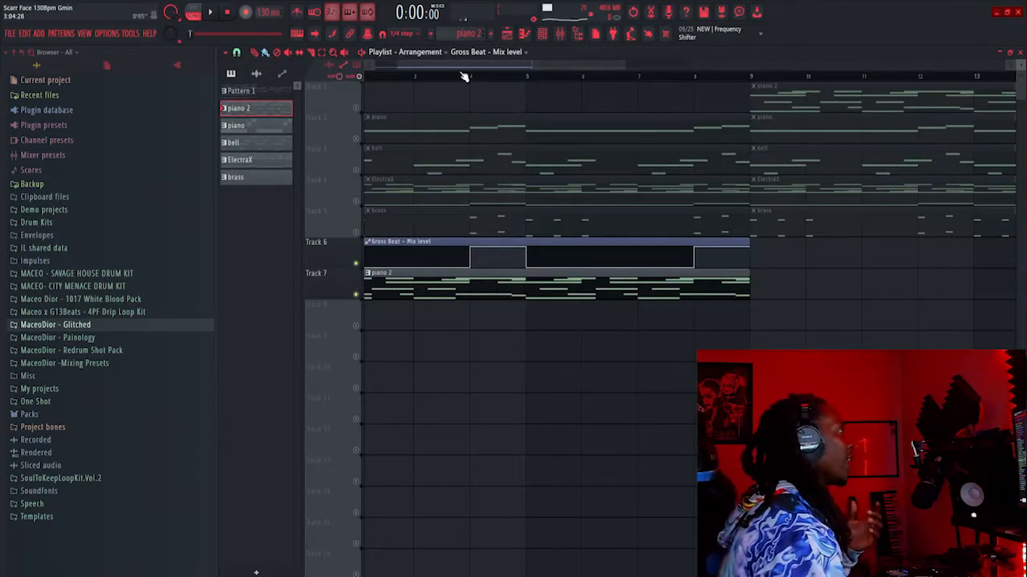
Loop the first two bars and compare piano 2 with the Gross Beat automation track muted and enabled
scroll(353, 78, "up", 2)
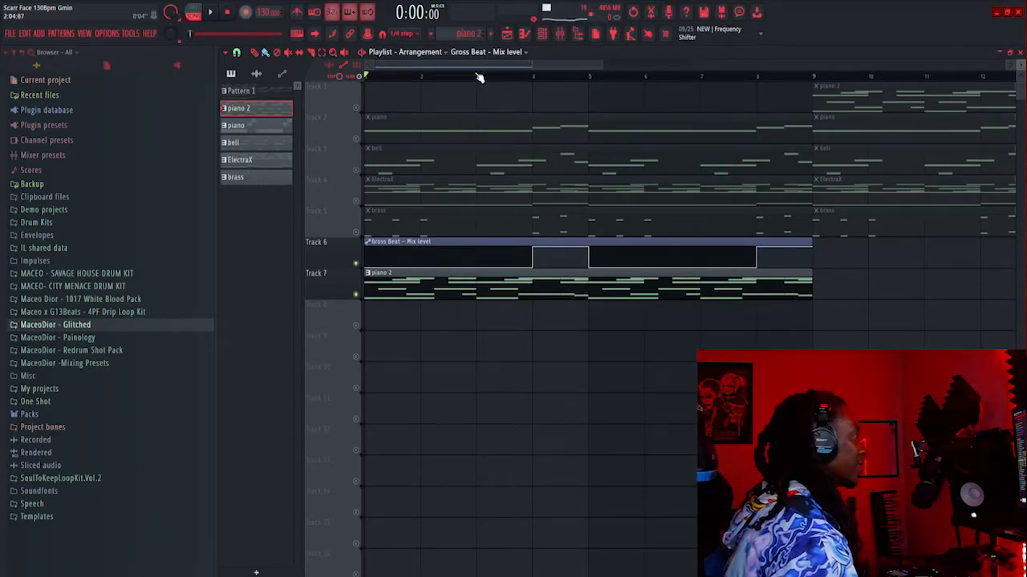
left_click_drag(479, 78, 231, 104)
key("space")
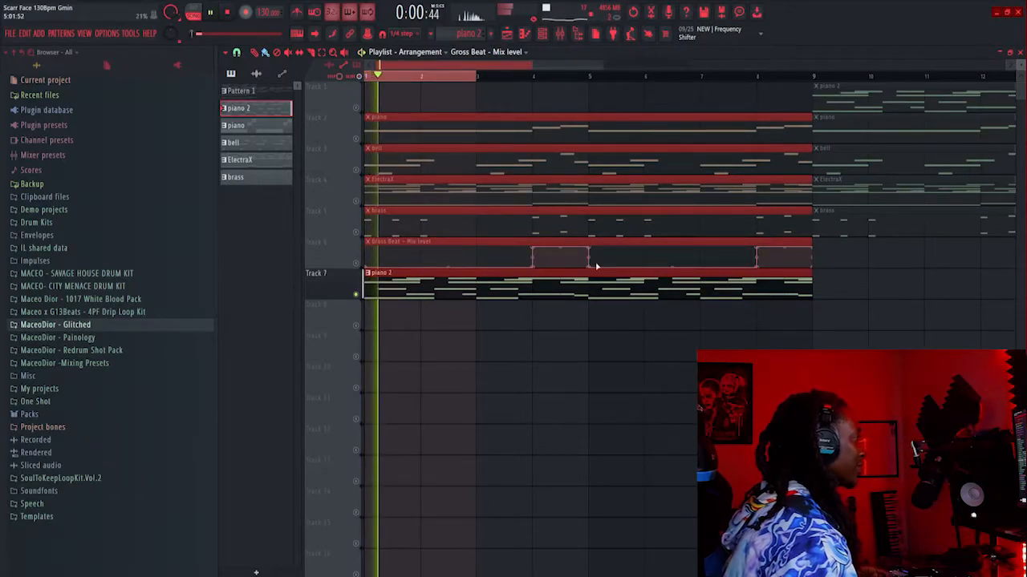
key("space")
left_click(355, 264)
key("space")
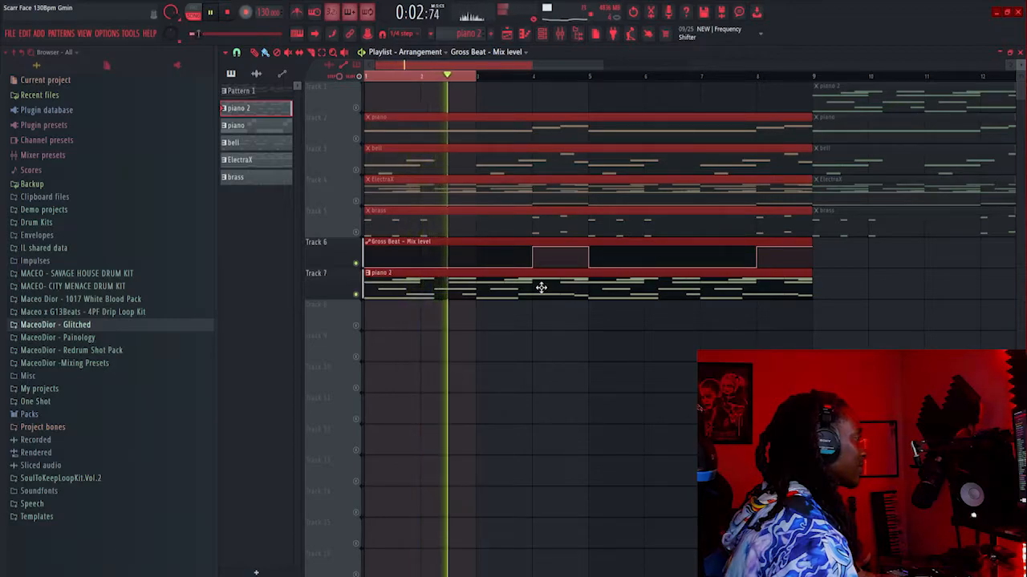
key("space")
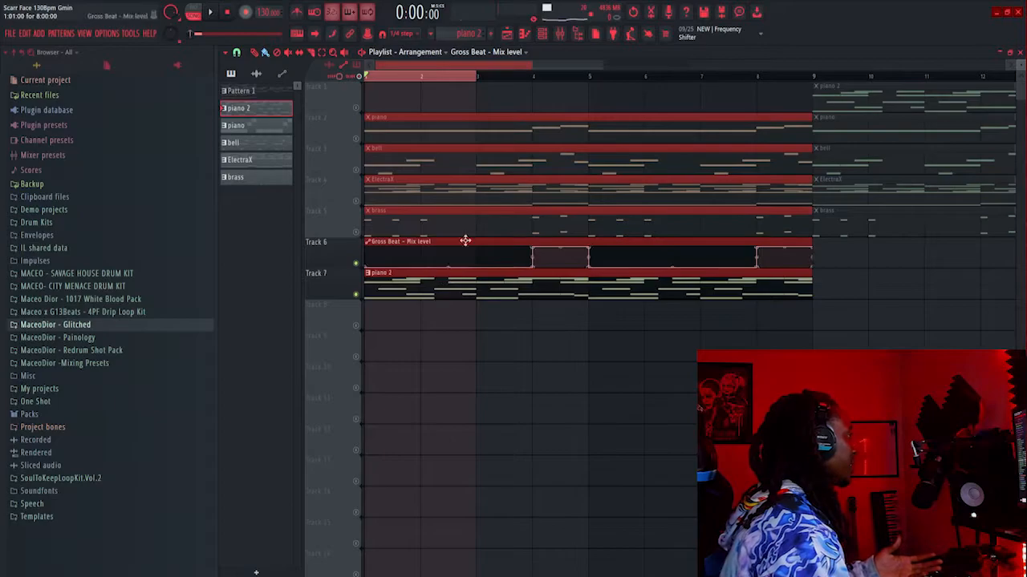
Clear the time selection, then move the second piano 2 clip beside the first and combine piano 2 with the Gross Beat automation on track 6
left_click(476, 80)
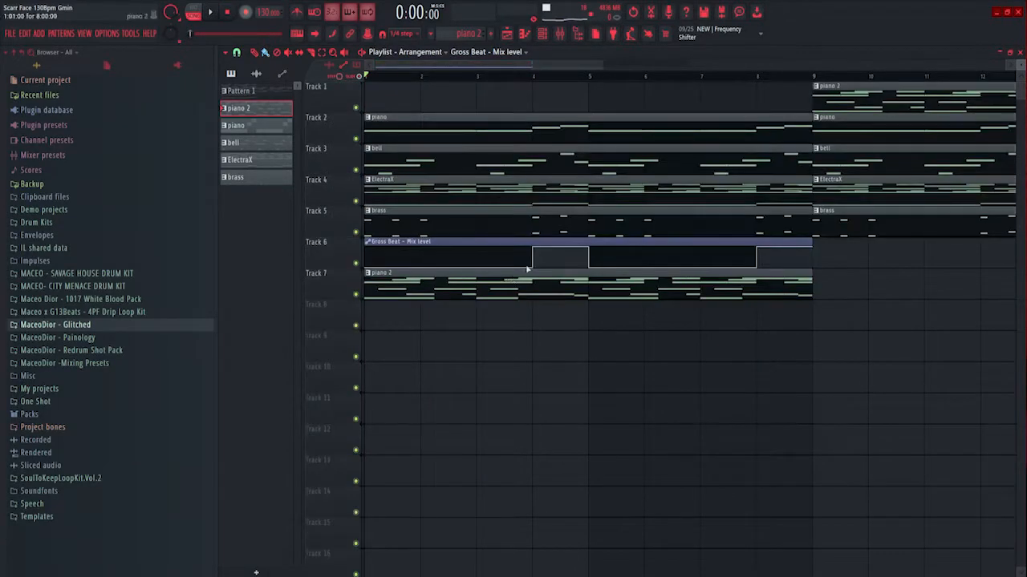
scroll(563, 89, "down", 4)
left_click_drag(562, 84, 585, 294)
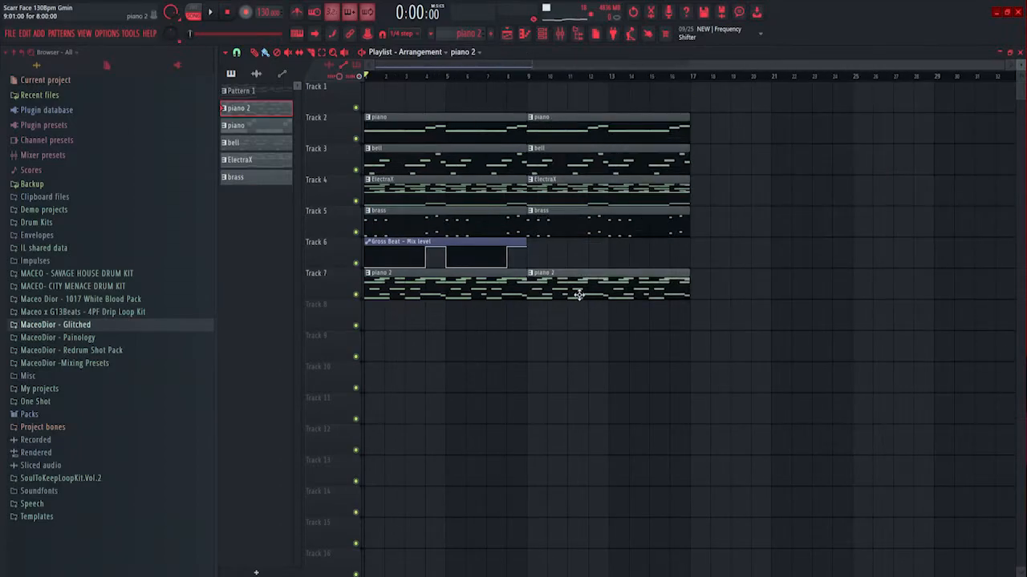
mouse_move(486, 243)
left_mouse_down()
mouse_move(494, 301)
mouse_move(470, 242)
left_mouse_up()
left_click(471, 284)
Load Fruity Reeverb 2 into the piano 2 track's third effect slot and play the track with it
key("F6")
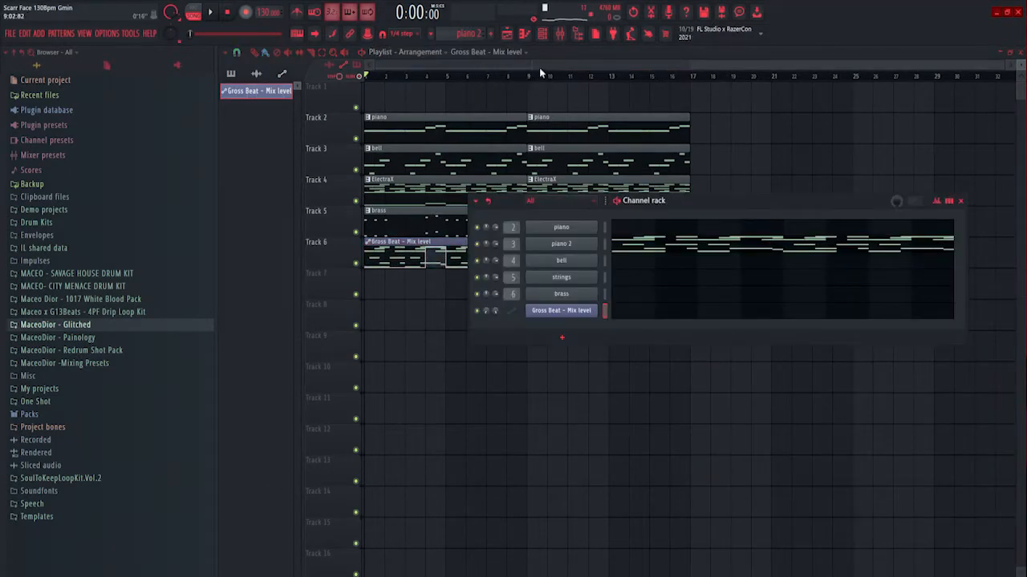
key("F9")
left_click(460, 210)
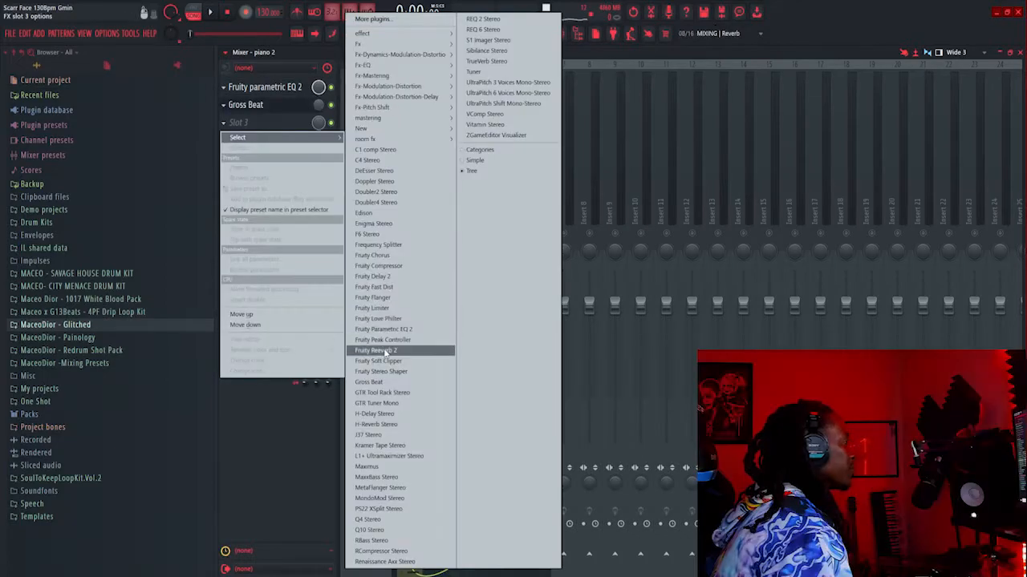
left_click(388, 352)
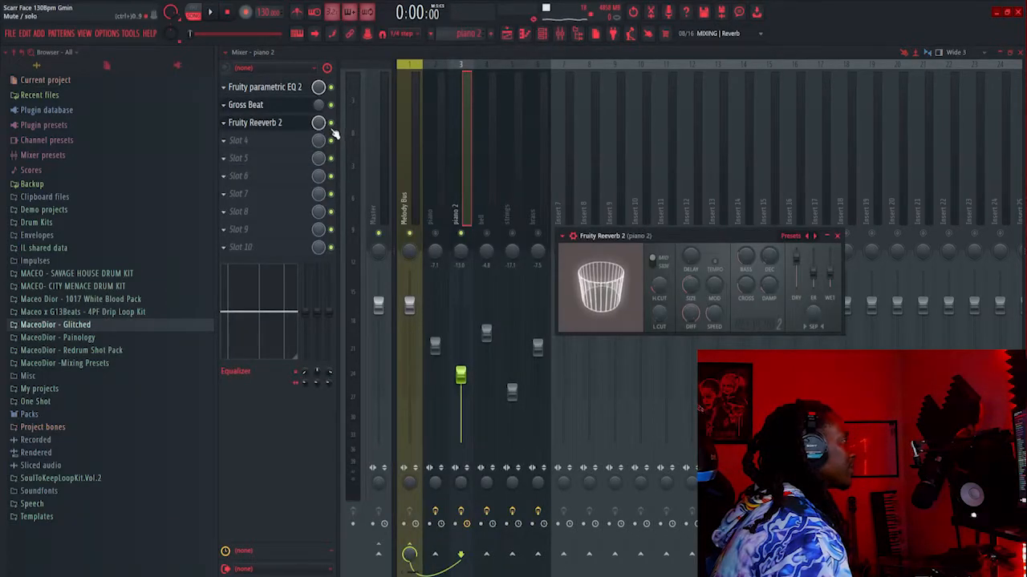
key("space")
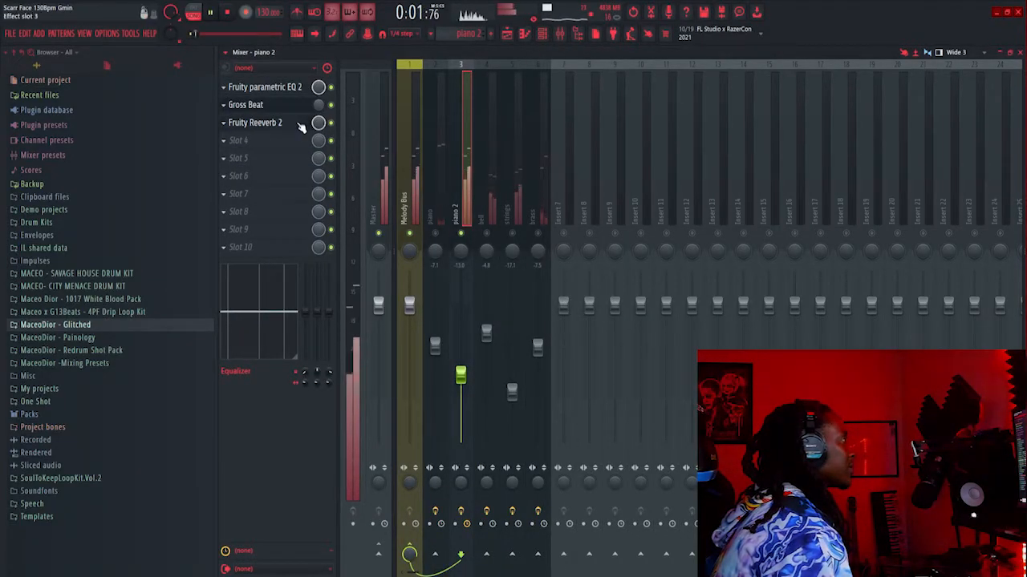
Set the piano 2 reverb's low cut to about 875 Hz and predelay to about 114 ms, and adjust its wet level during playback
left_click(297, 123)
key("space")
left_click_drag(821, 273, 752, 289)
key("space")
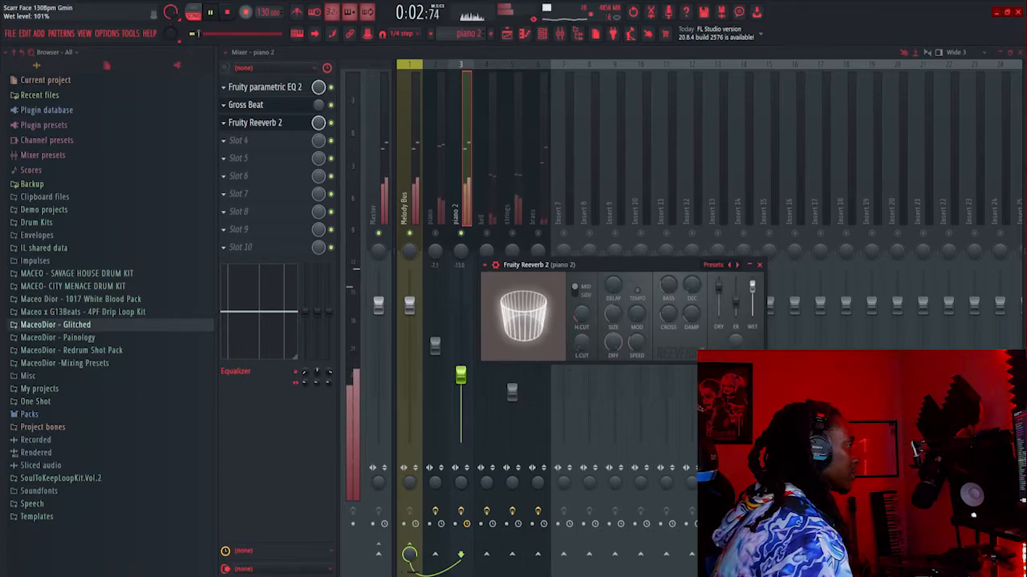
left_click_drag(582, 315, 587, 335)
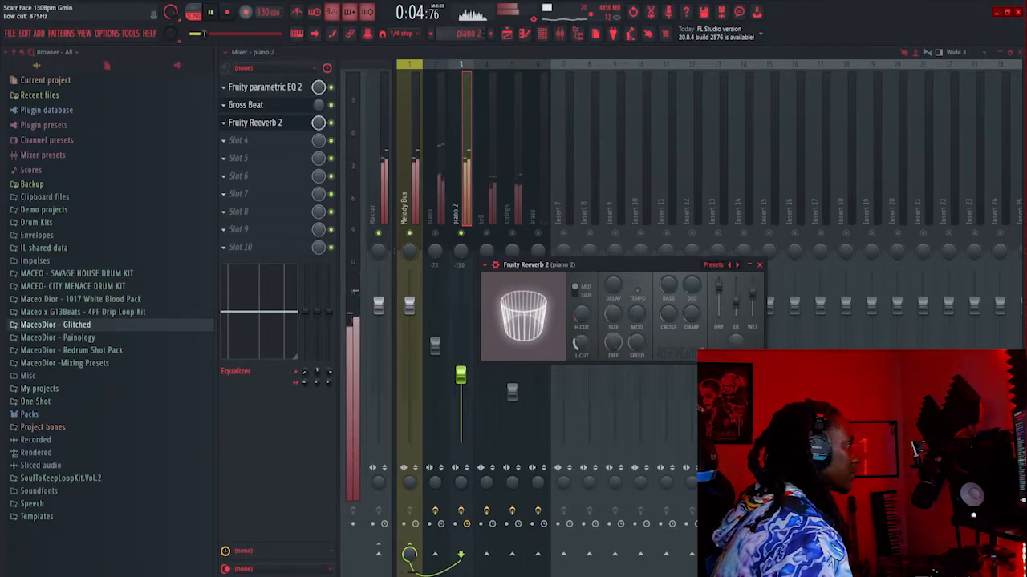
left_click_drag(754, 293, 752, 301)
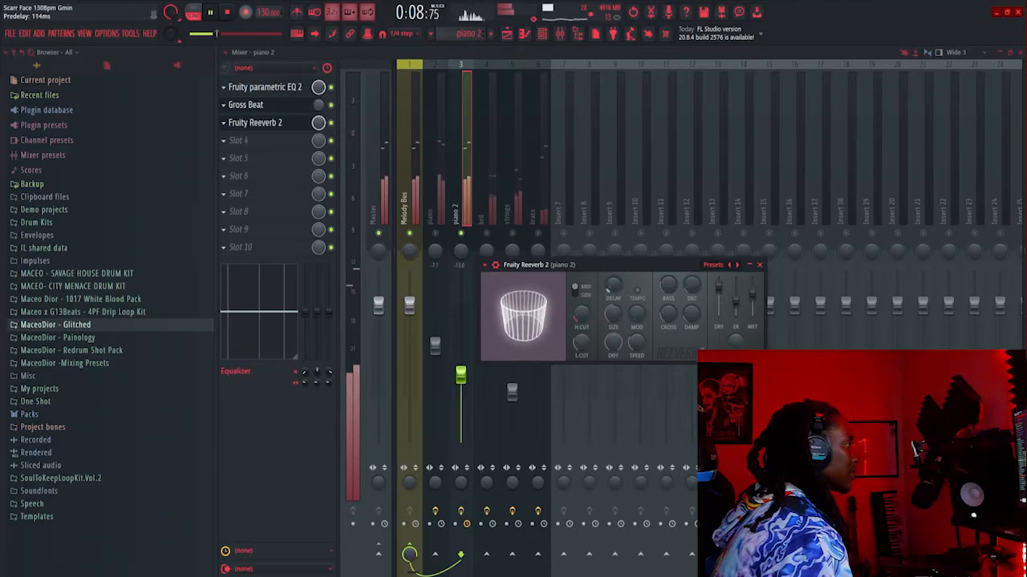
left_click(759, 265)
key("space")
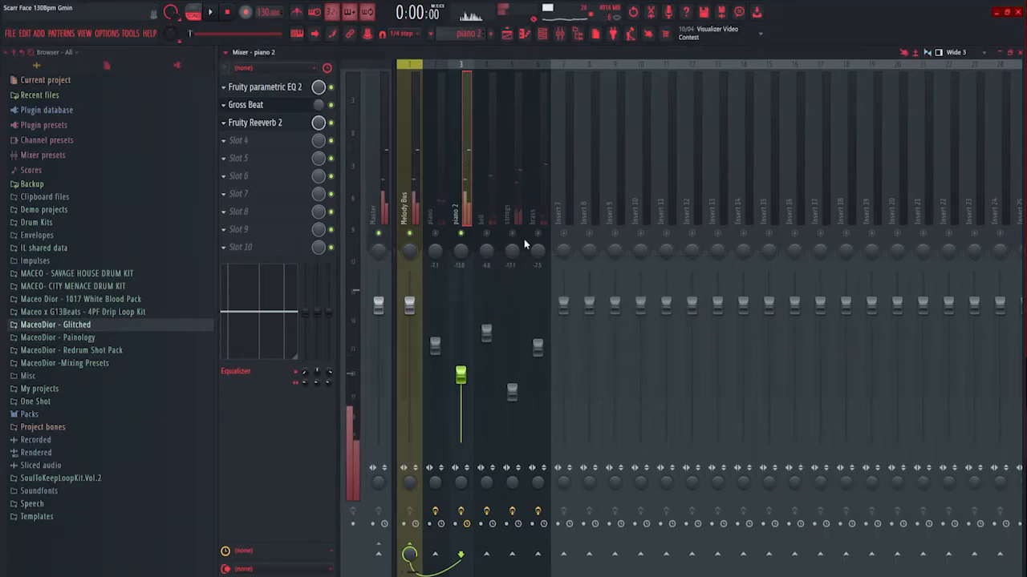
Take piano 2 out of solo, play the full melody and raise the piano 2 level to about -12.1 dB
right_click(462, 233)
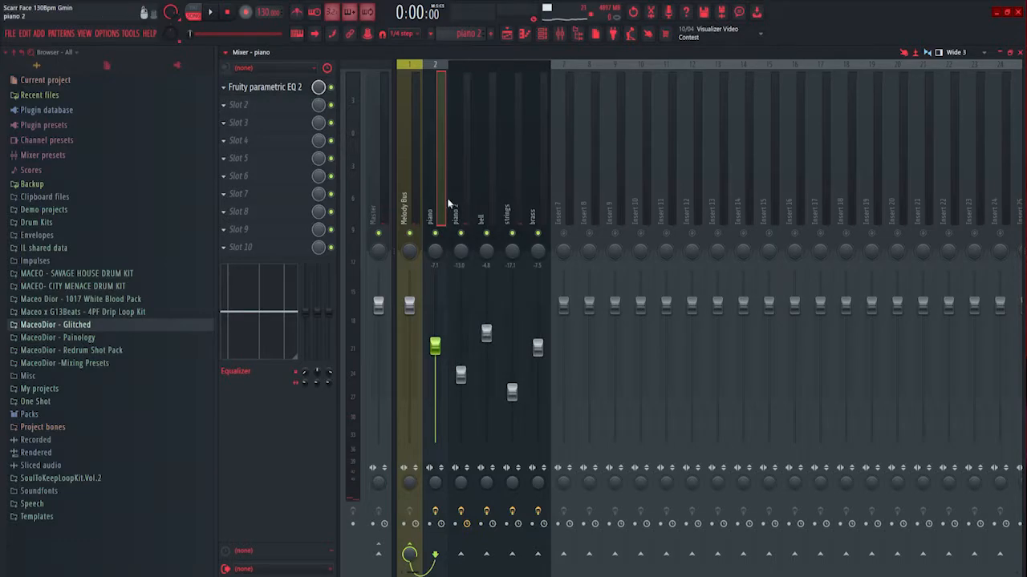
key("space")
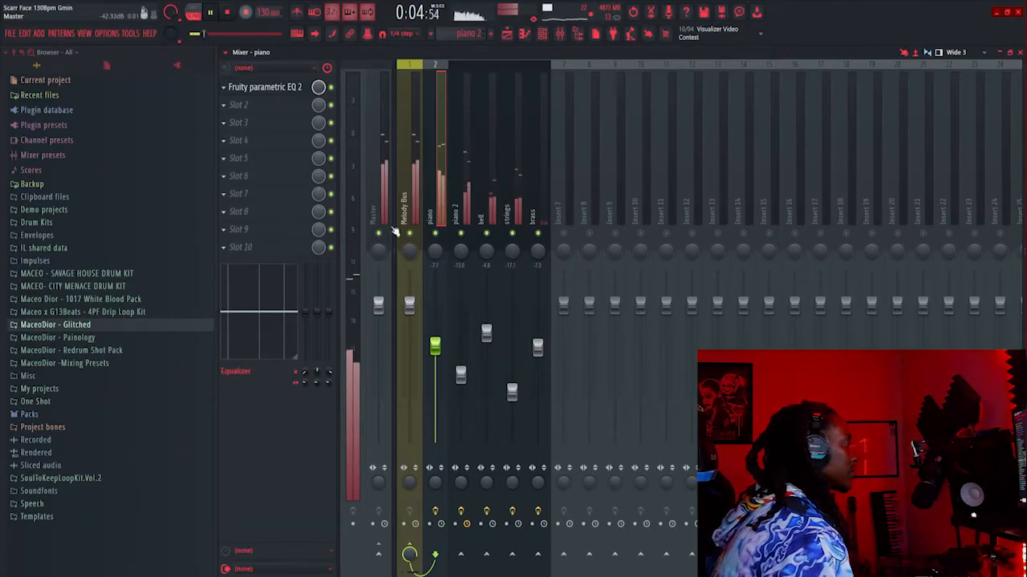
left_click_drag(460, 375, 461, 371)
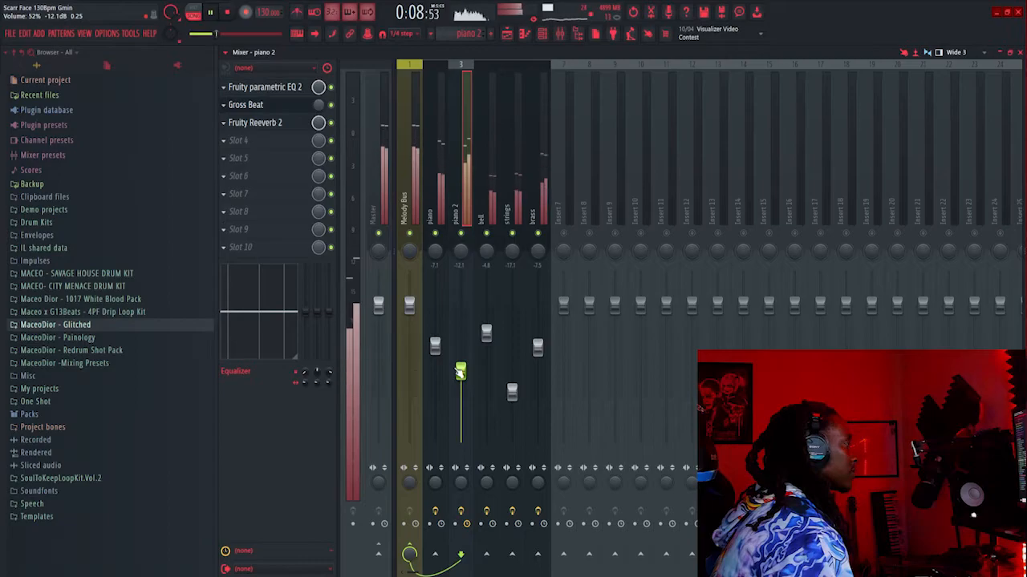
key("space")
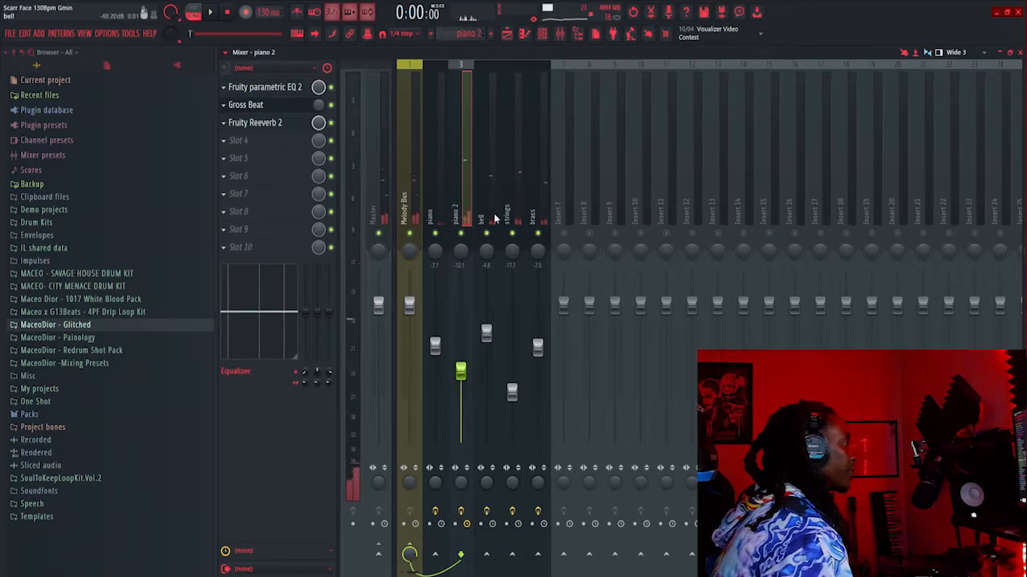
Load PanCake2 into the strings track's third effect slot and set its mix to about 40%
left_click(514, 208)
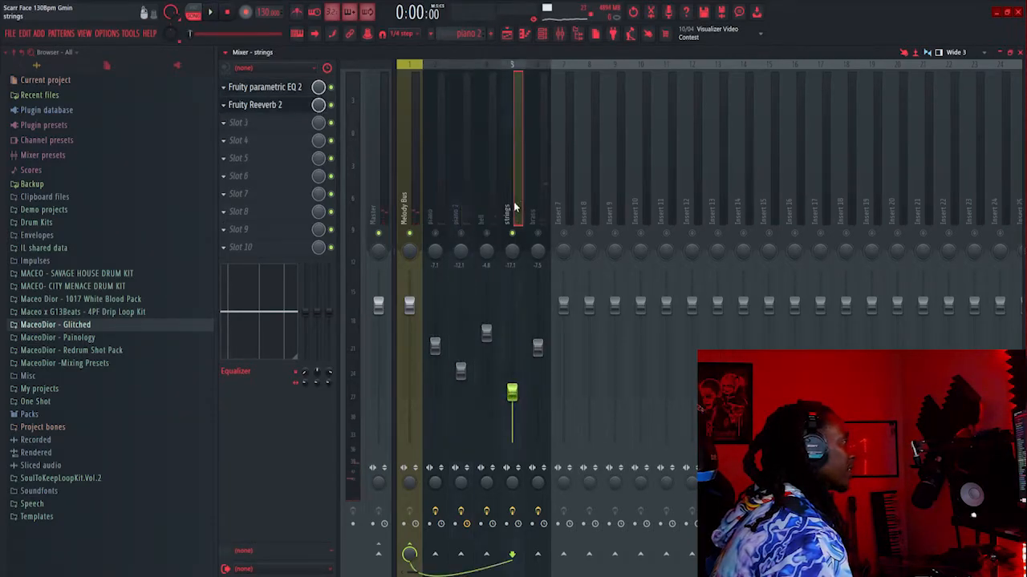
left_click(269, 128)
left_click(481, 263)
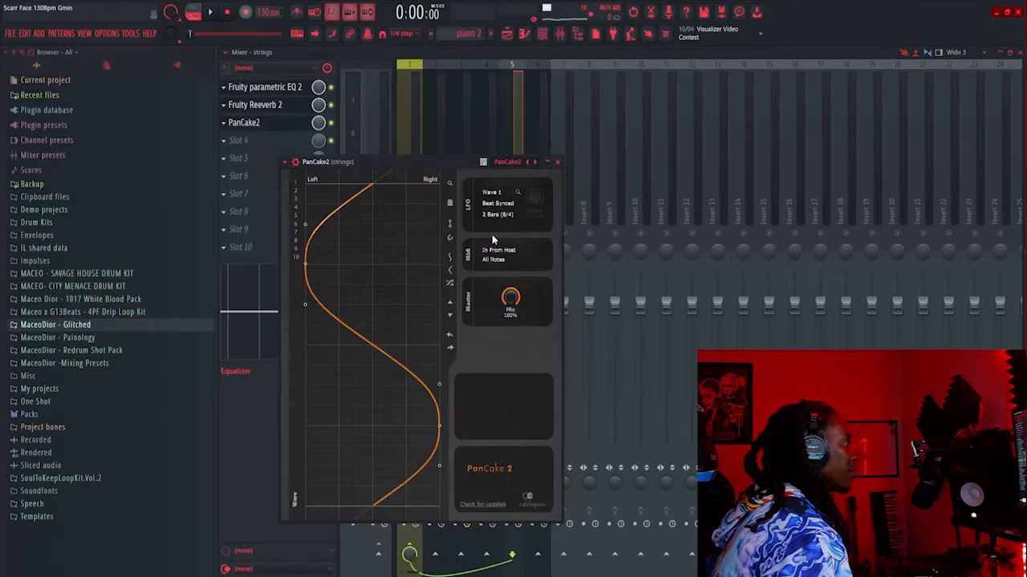
left_click_drag(515, 316, 514, 344)
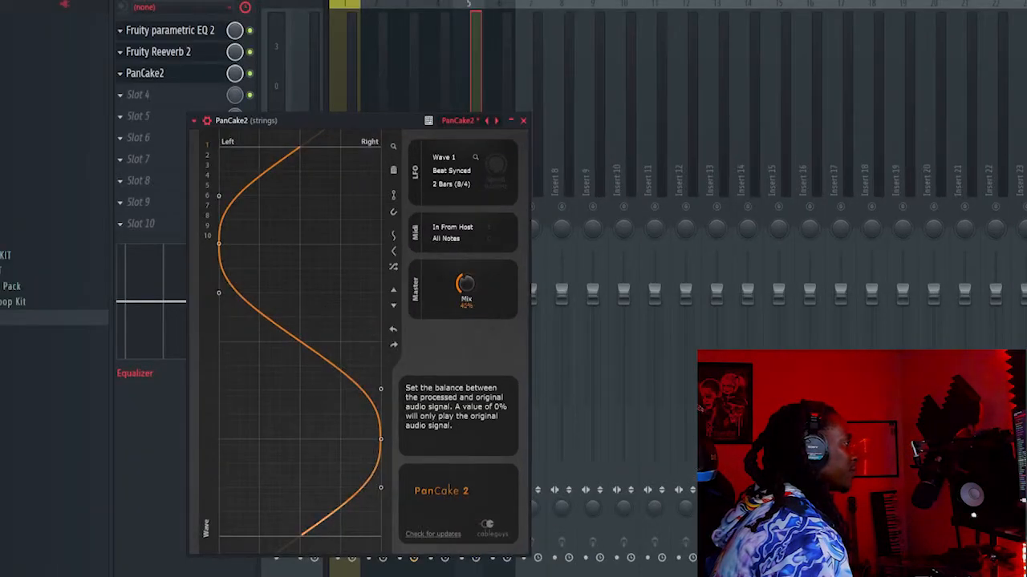
left_click(492, 242)
Play the loop with the panned strings and raise the strings level to about -16.7 dB
key("space")
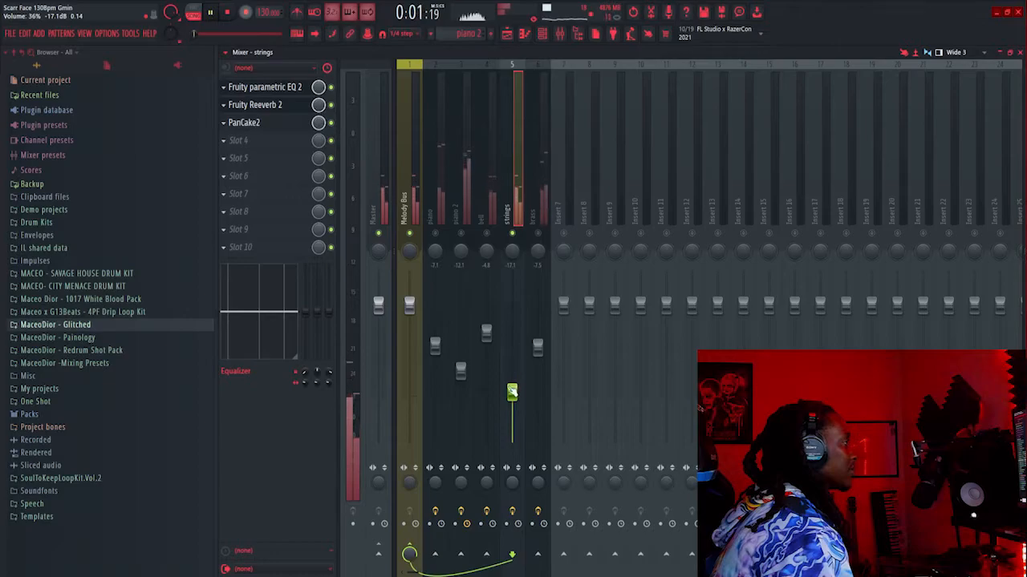
scroll(512, 392, "up", 2)
key("space")
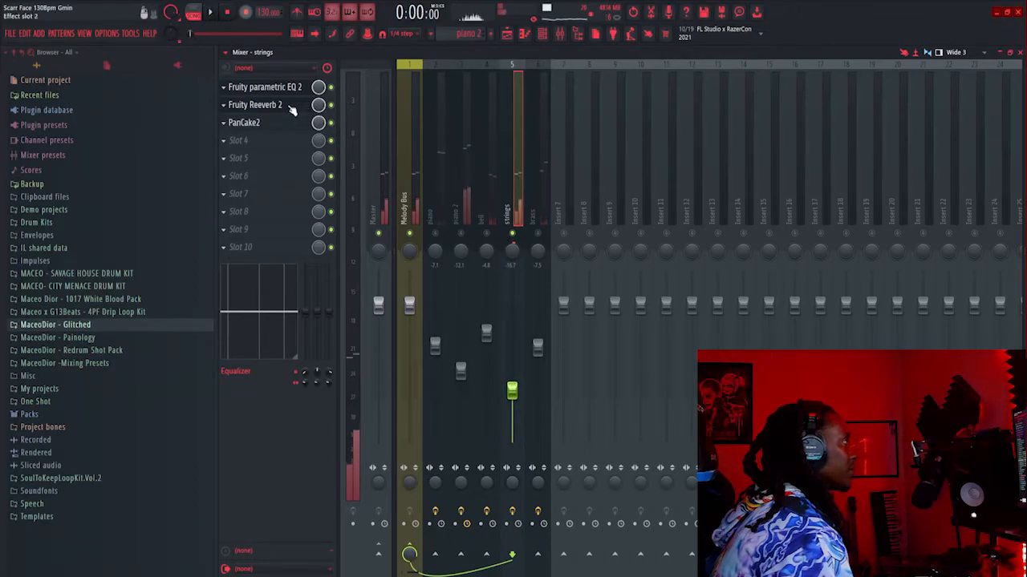
Set the decay time of the strings track's Fruity Reeverb 2 to about 6.1 seconds
left_click(289, 105)
left_click_drag(866, 201, 806, 185)
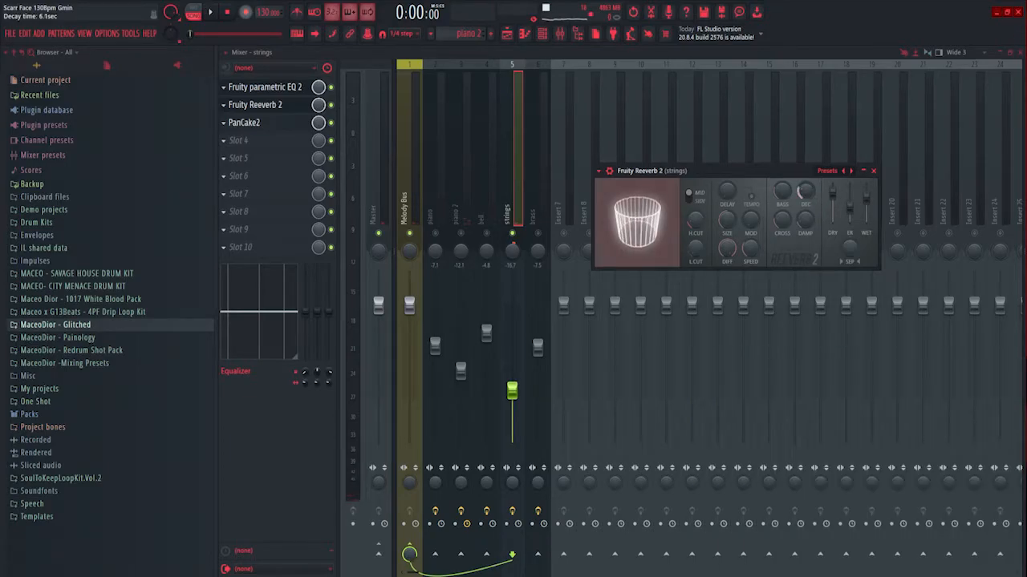
left_click(873, 172)
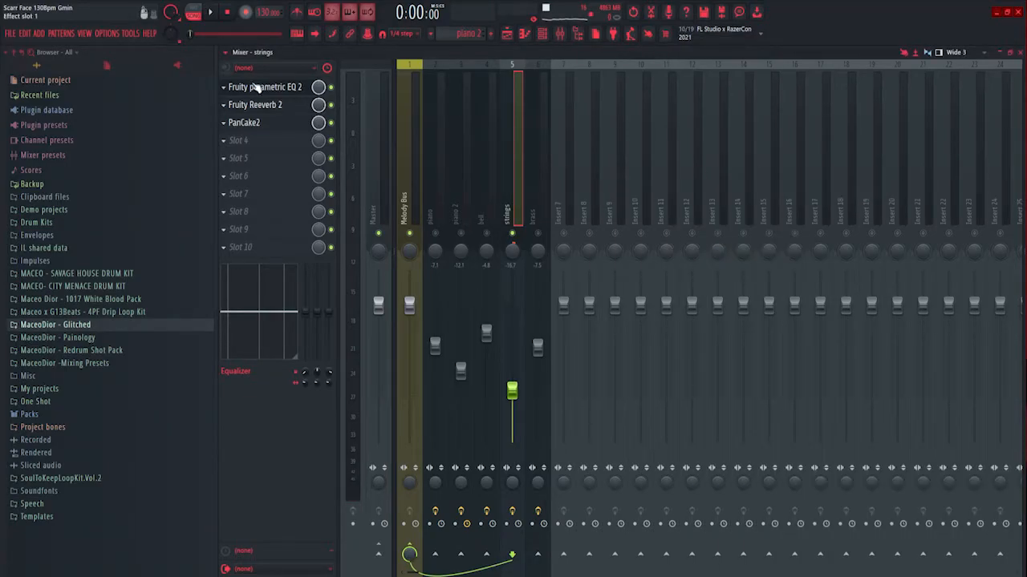
Audition the strings together with the other melody tracks and raise the brass level to about -6.5 dB
key("space")
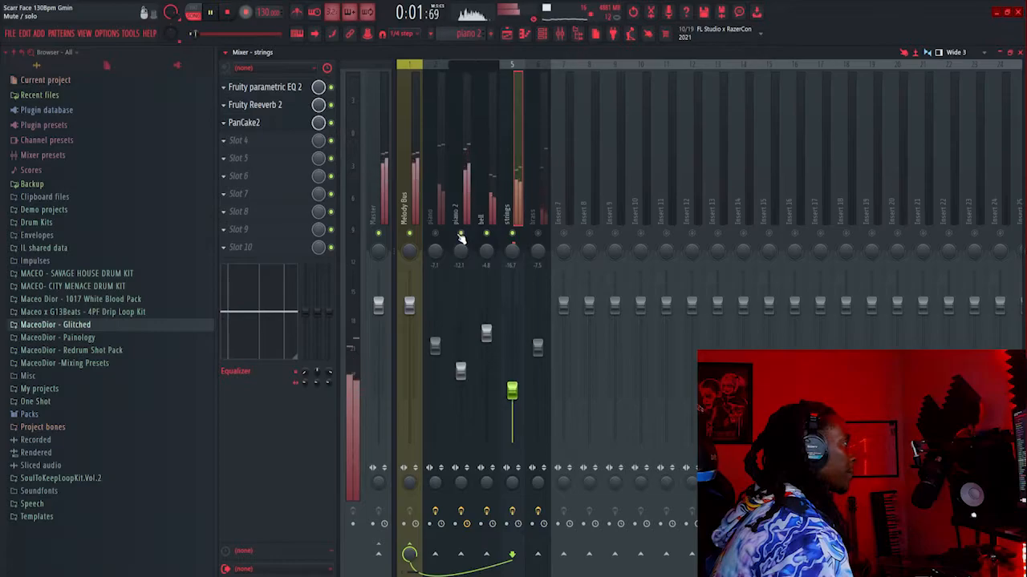
right_click(435, 234)
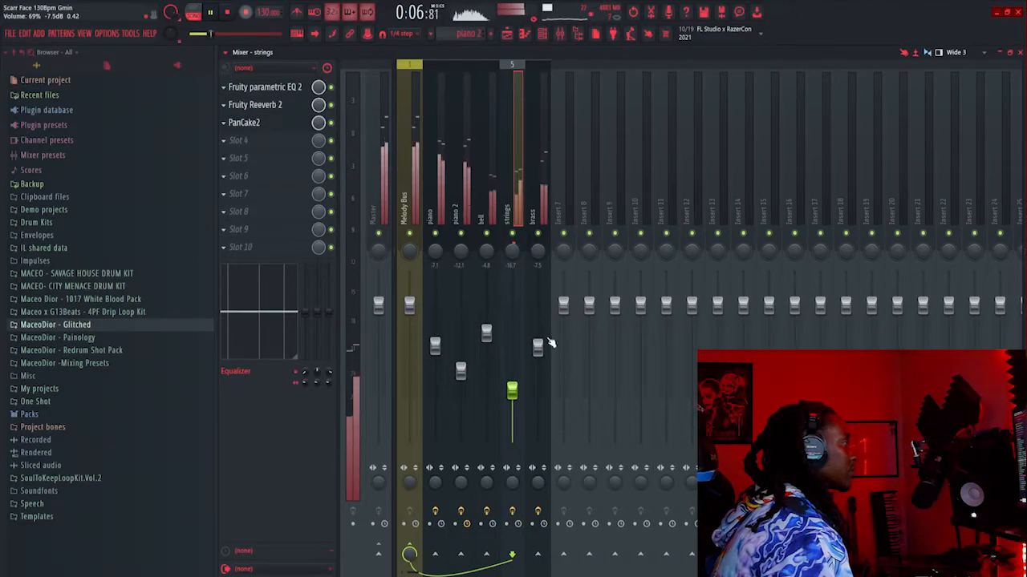
left_click(534, 215)
key("space")
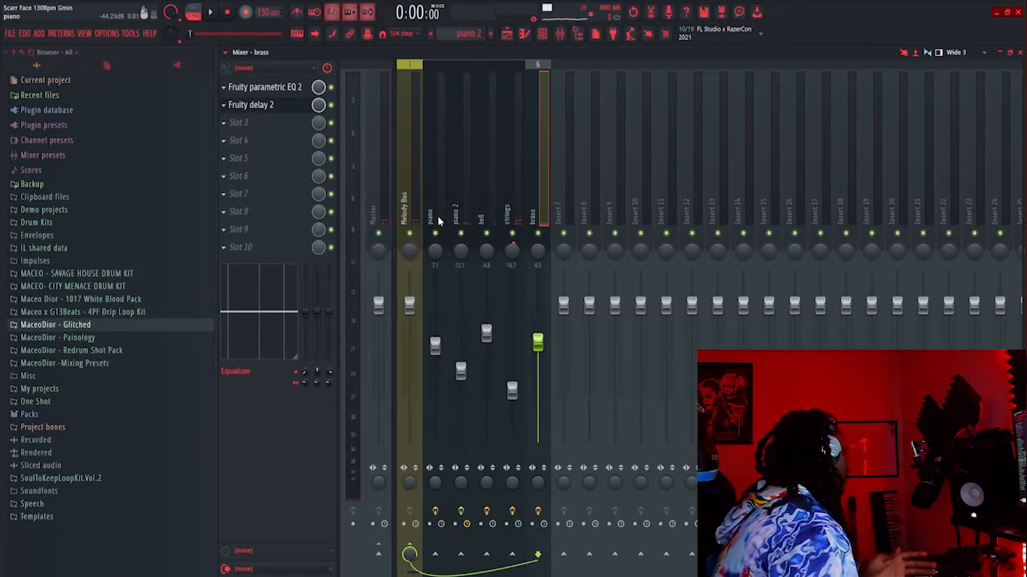
Load S1 Imager Stereo into the piano track's second effect slot and move its window clear of the melody tracks
left_click(437, 215)
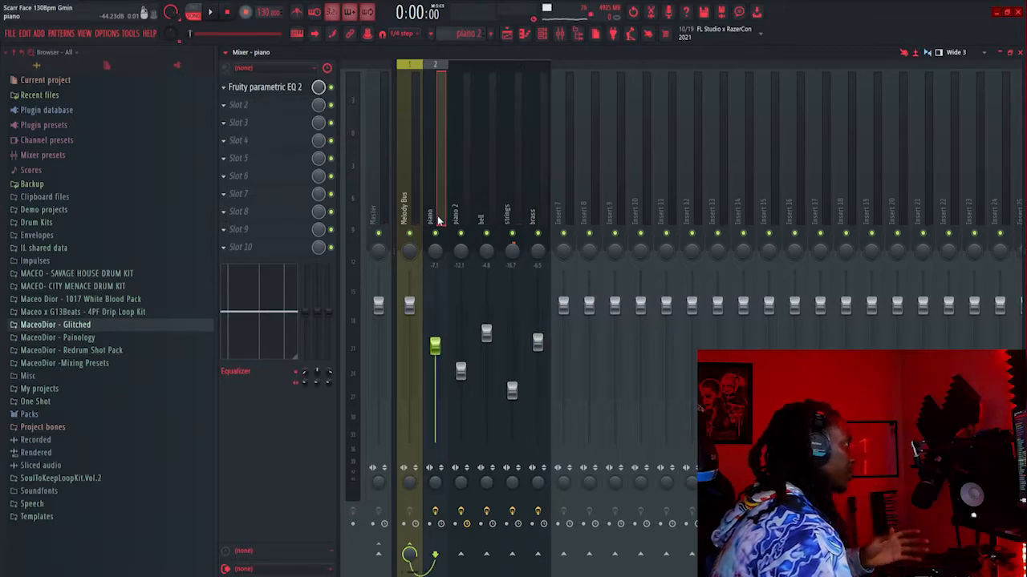
left_click(257, 105)
left_click(486, 40)
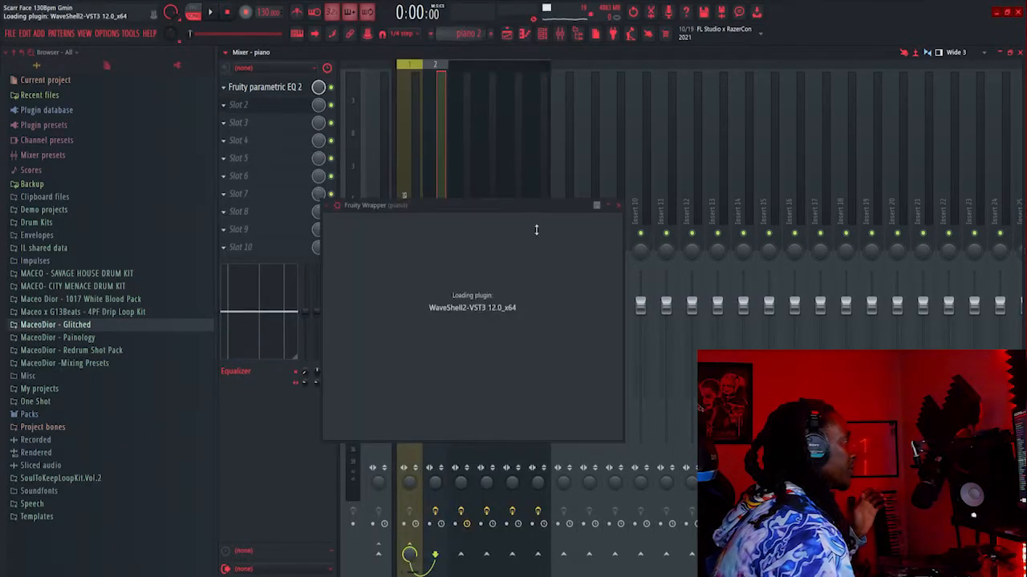
left_click_drag(455, 199, 708, 192)
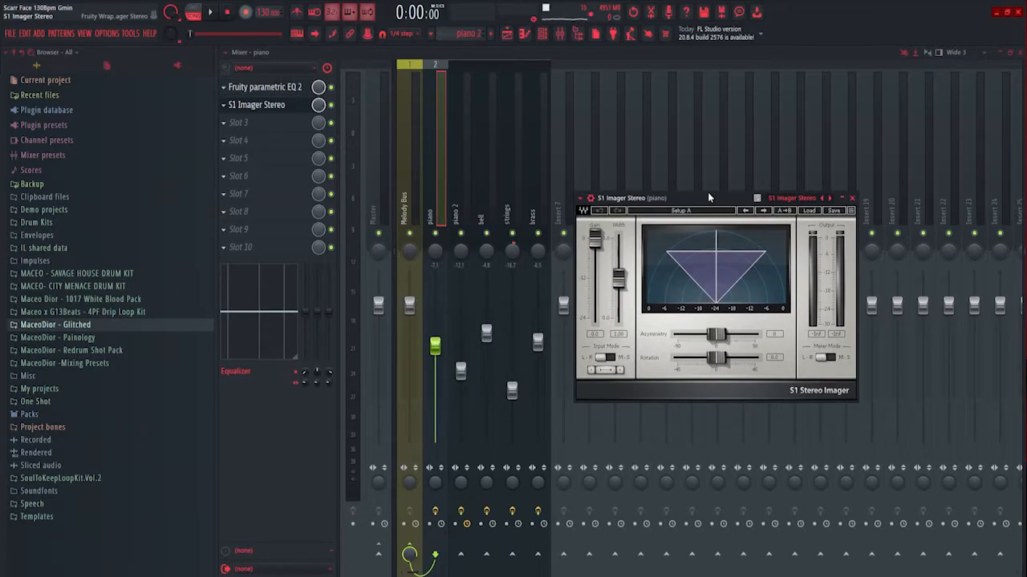
Solo the piano, enable piano 2 alongside it and listen to the two together
left_click(445, 221)
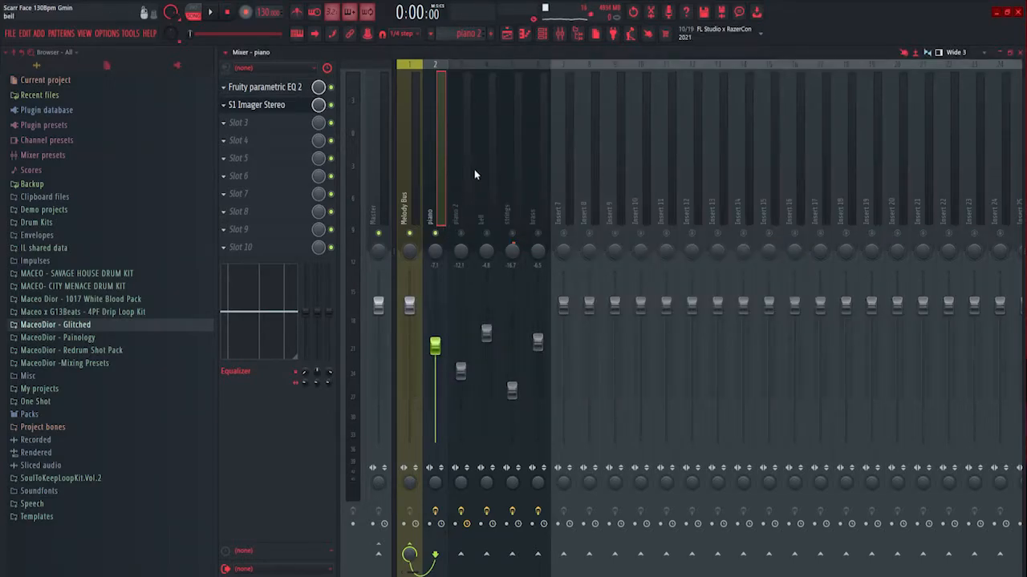
key("space")
left_click(297, 111)
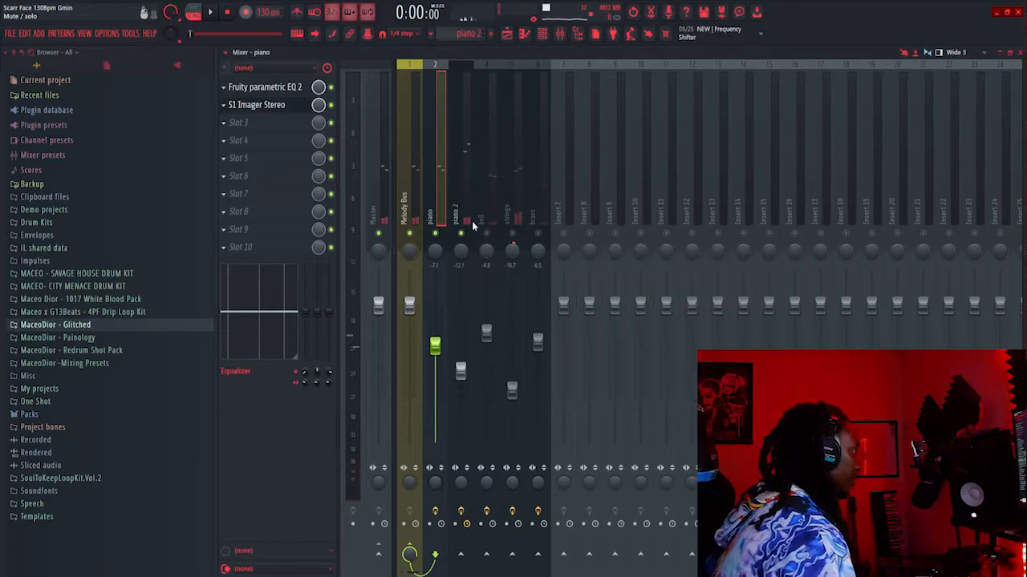
key("space")
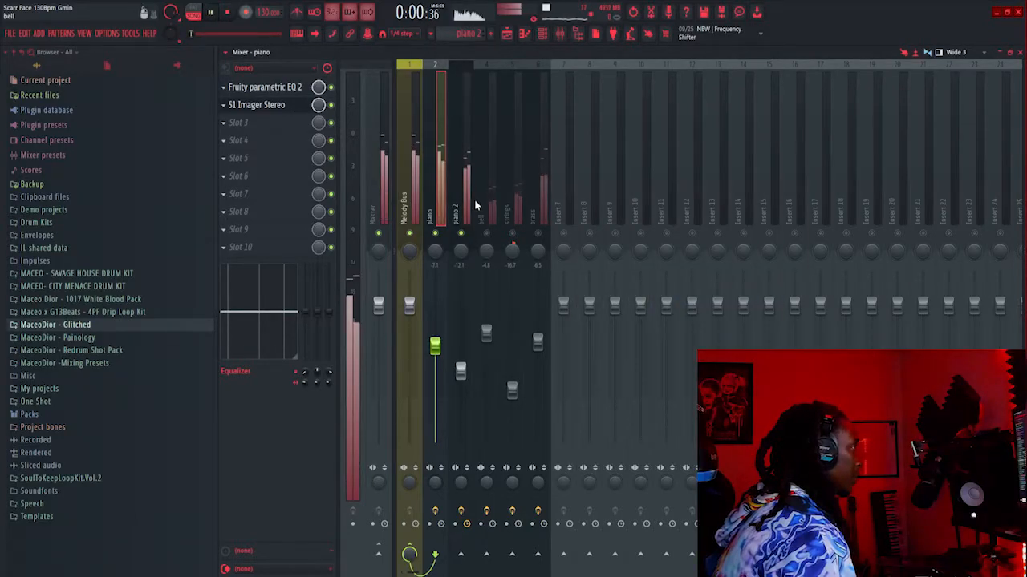
Set the piano's S1 Imager width to about 0.68, asymmetry to about -19 and rotation to about -7.5 during playback
left_click(295, 111)
key("space")
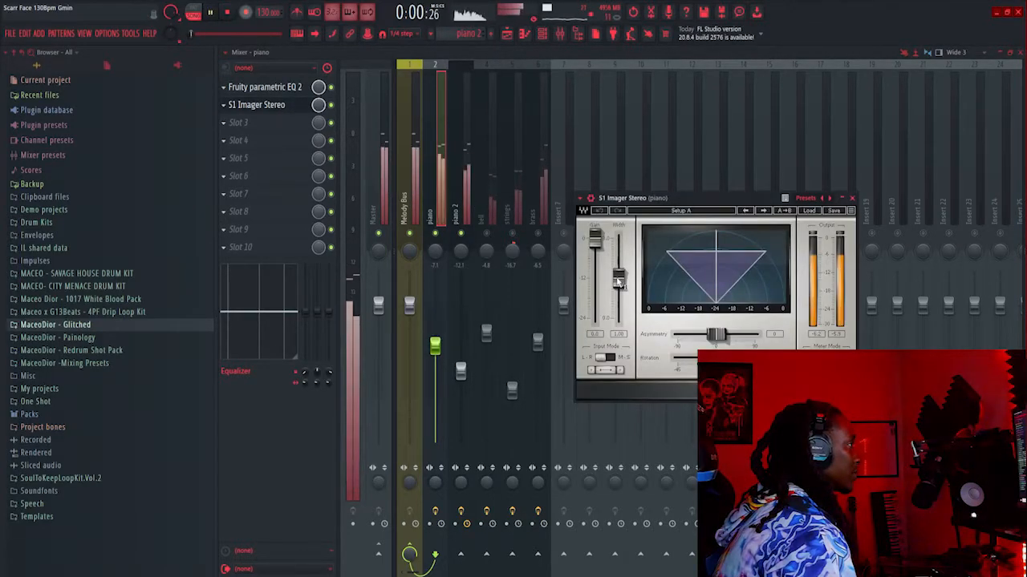
left_click_drag(619, 288, 619, 295)
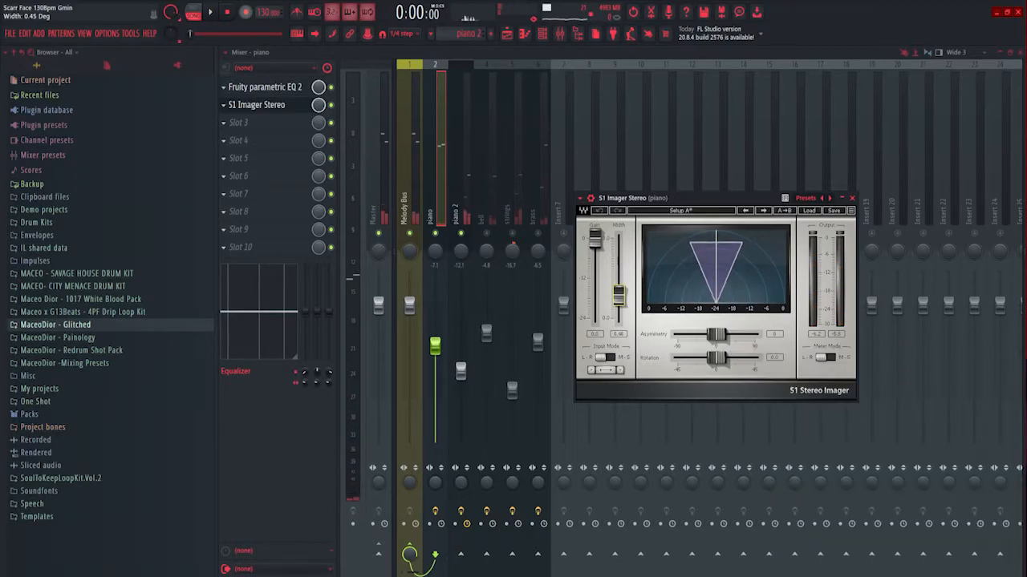
left_click_drag(714, 334, 706, 334)
left_click_drag(717, 358, 711, 358)
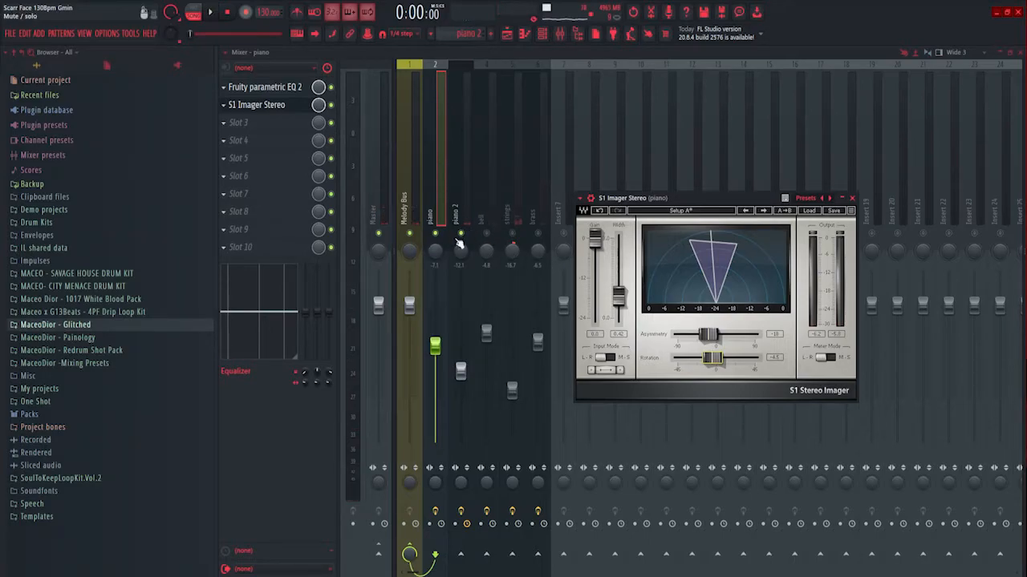
key("space")
left_click_drag(619, 296, 619, 288)
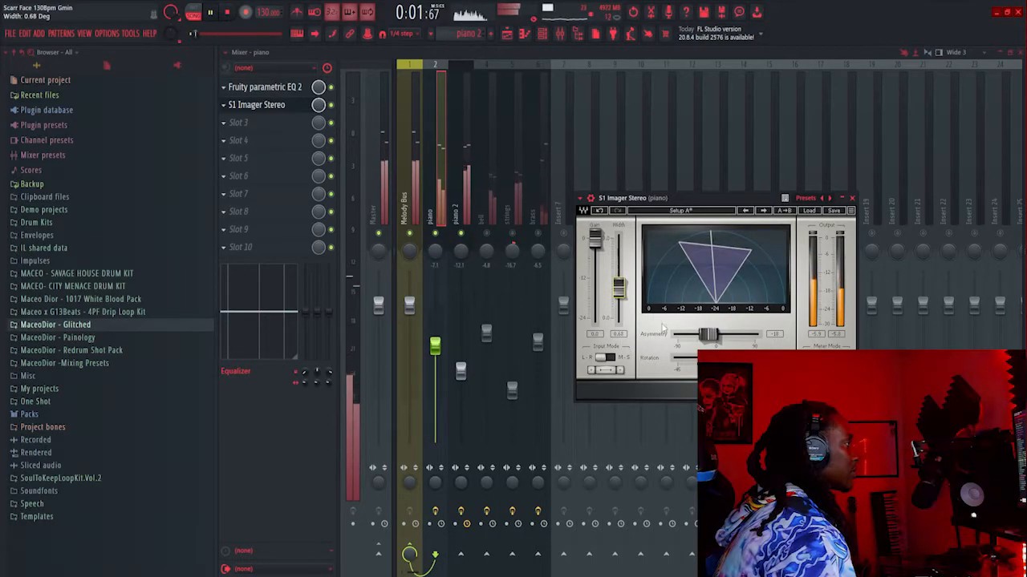
left_click_drag(712, 358, 710, 338)
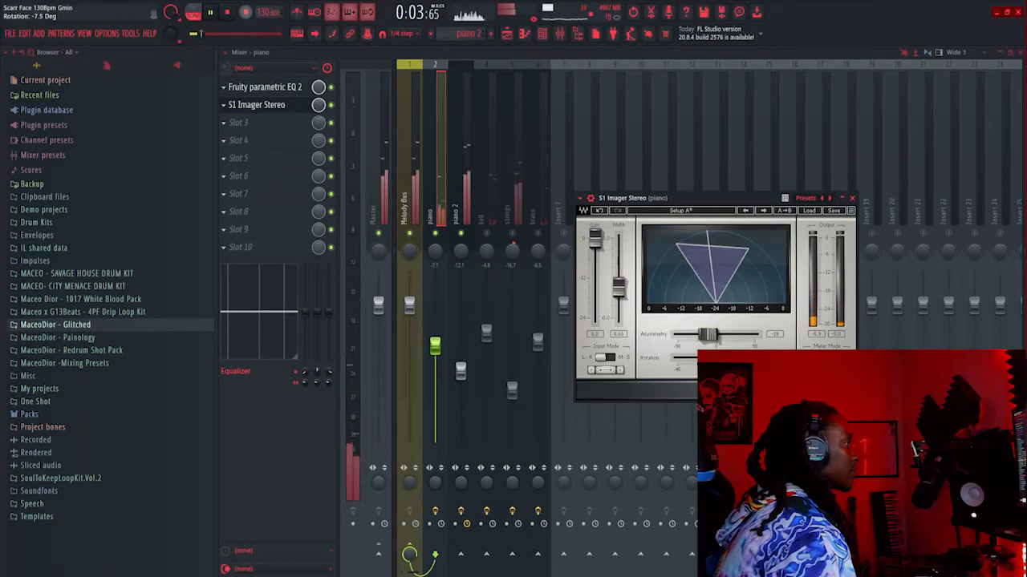
Bring the bell and strings in with the two pianos during playback and pan the bell slightly off centre
left_click(462, 201)
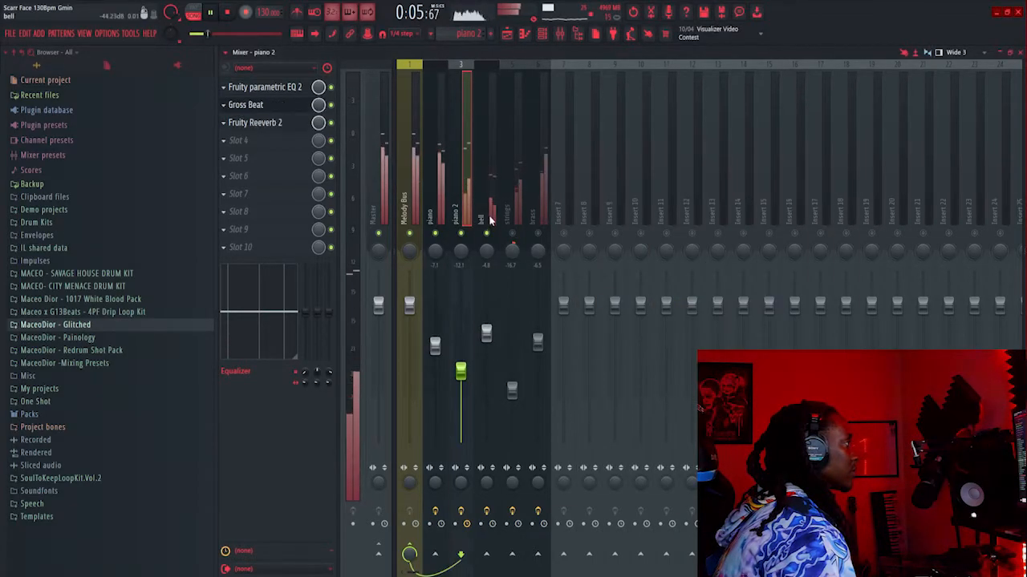
left_click(489, 218)
left_click(507, 215)
key("space")
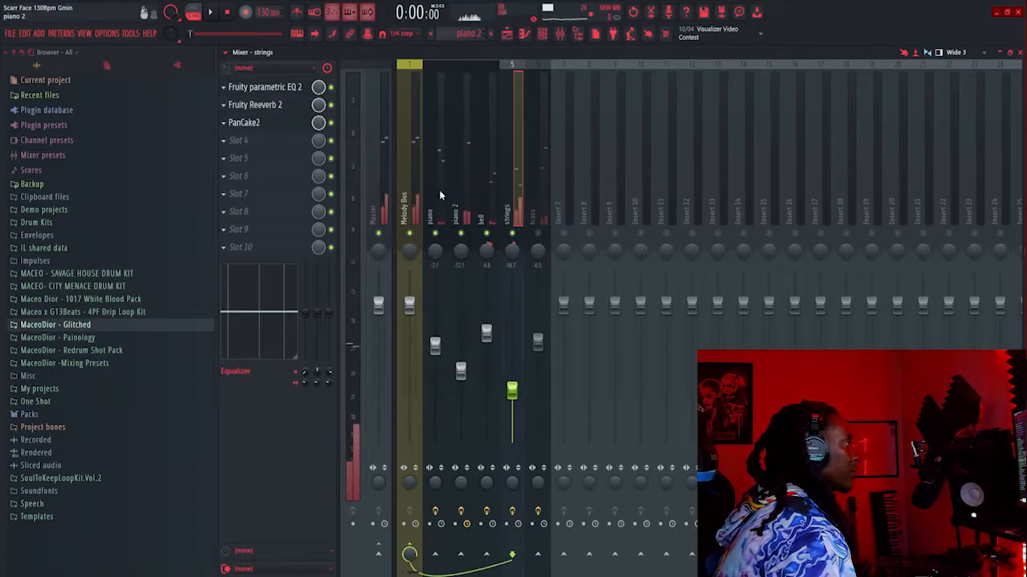
Add S1 Imager Stereo to the strings track ahead of PanCake2 and narrow its width to about 0.39
mouse_move(412, 32)
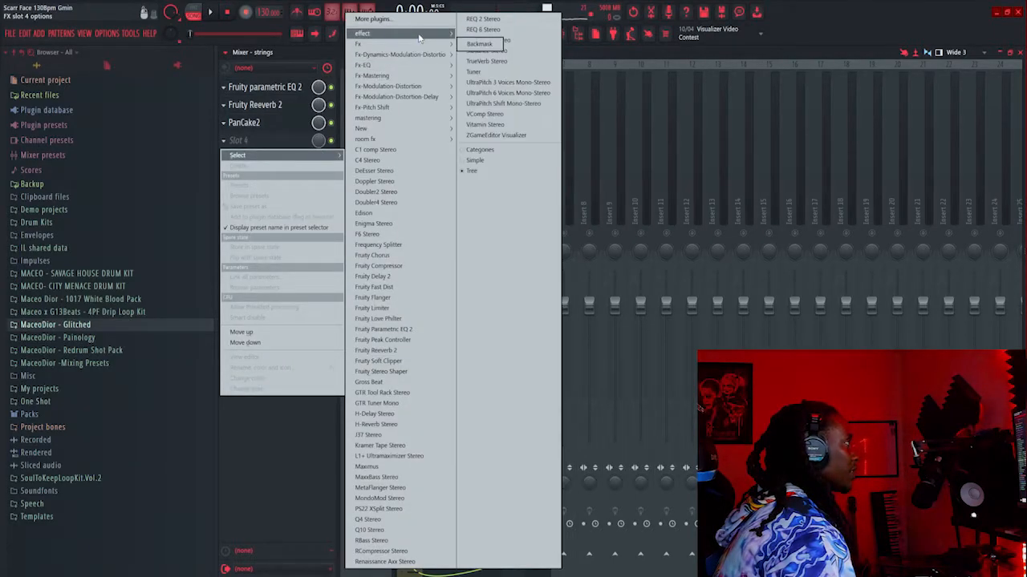
left_click(493, 150)
mouse_move(337, 255)
left_mouse_down()
mouse_move(338, 218)
mouse_move(338, 275)
left_mouse_up()
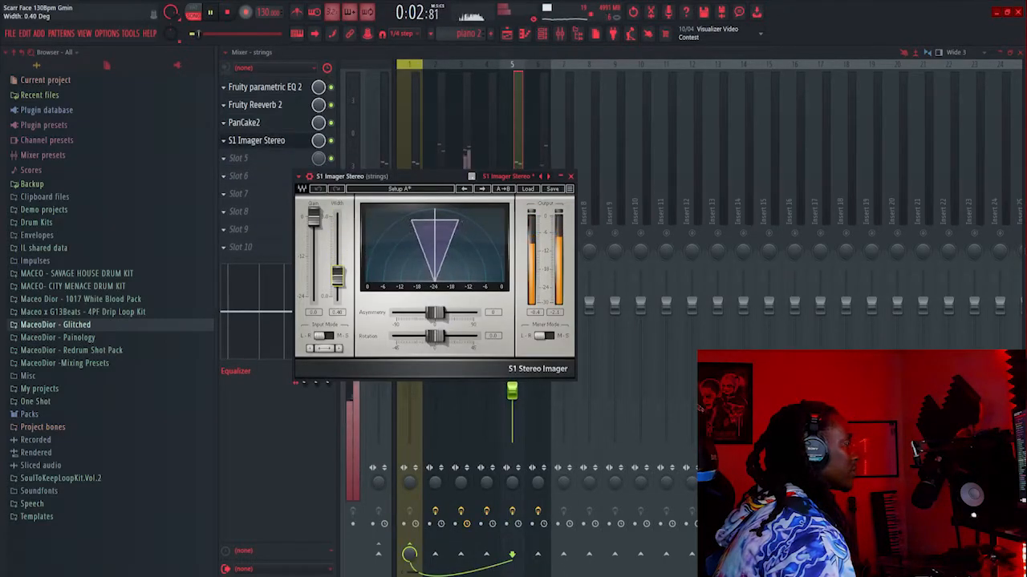
left_click_drag(401, 176, 542, 244)
key("space")
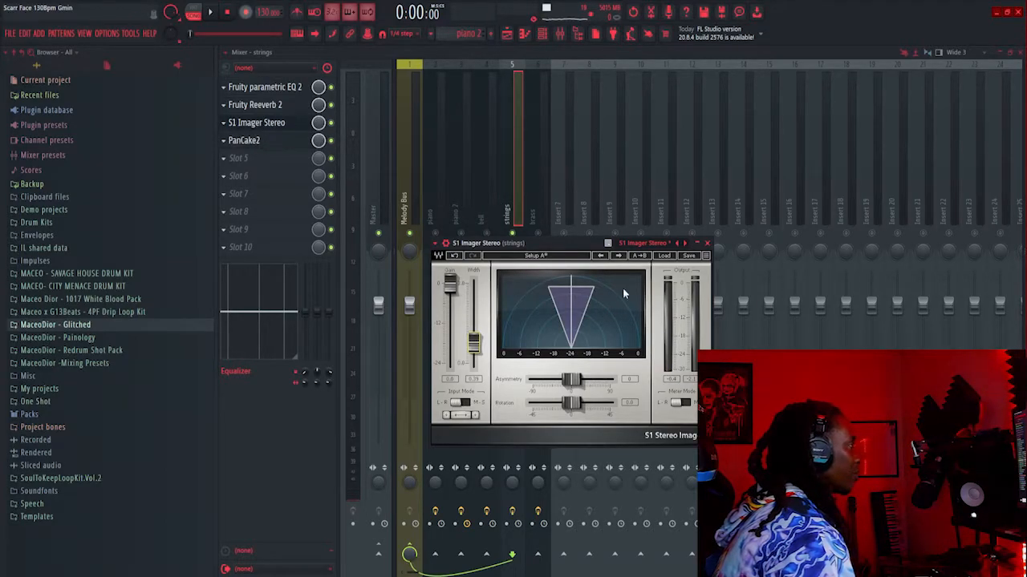
Listen to the narrowed strings in solo, then re-enable all the other melody tracks
key("space")
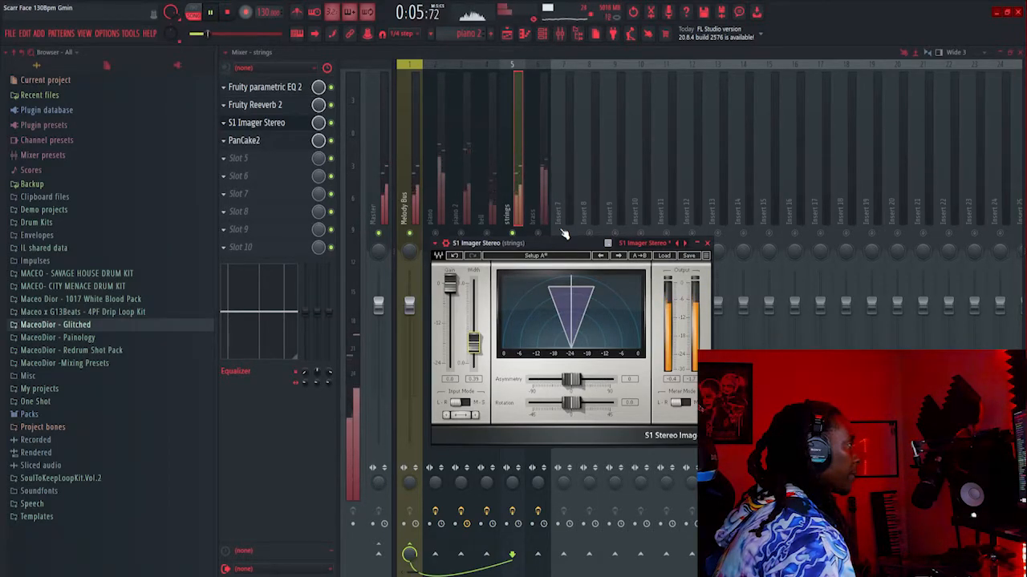
key("space")
left_click_drag(489, 233, 435, 232)
Load Fruity Parametric EQ 2 into the first effect slot of the Melody Bus
left_click(409, 216)
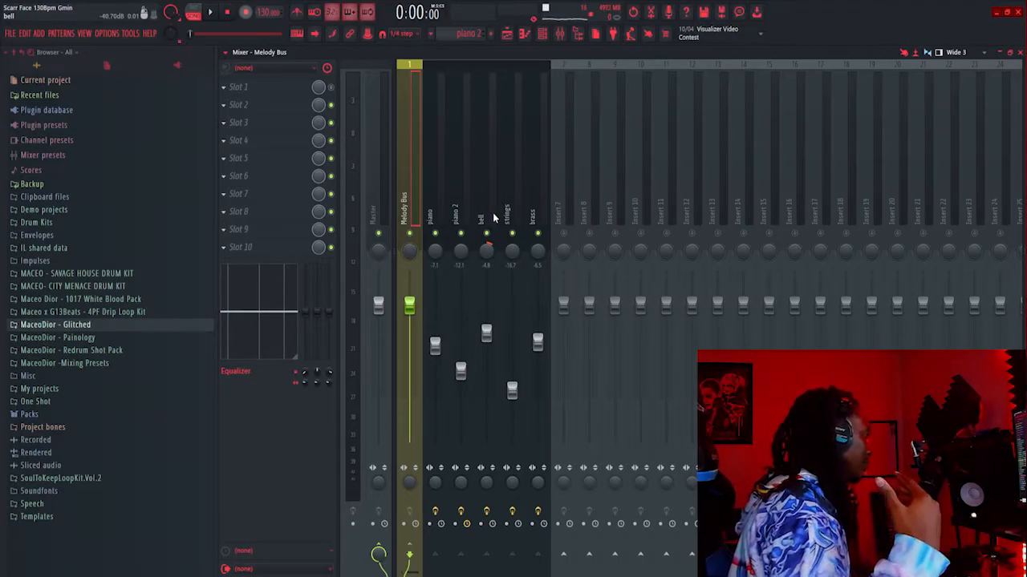
left_click(545, 213)
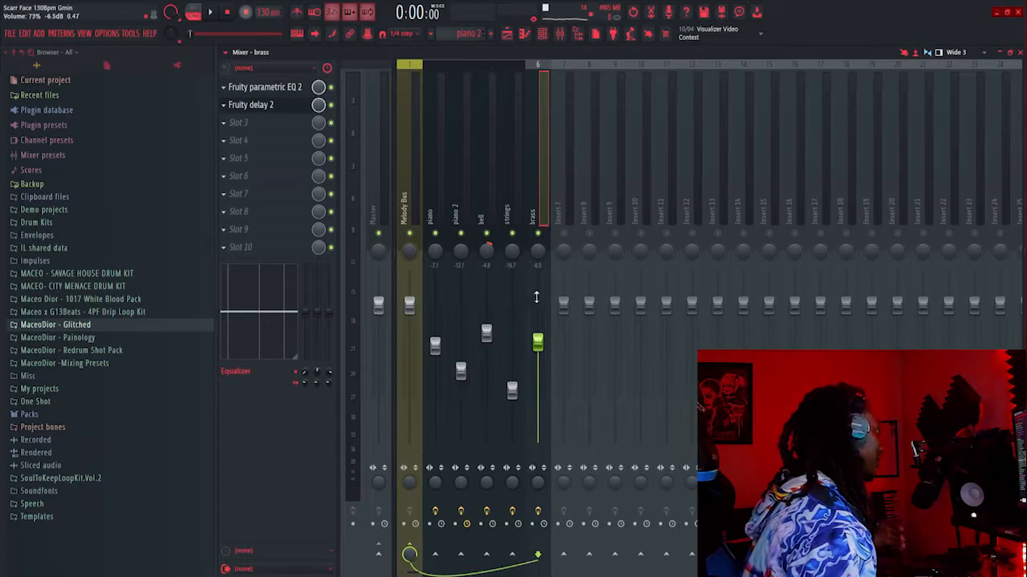
left_click(416, 211)
left_click(232, 86)
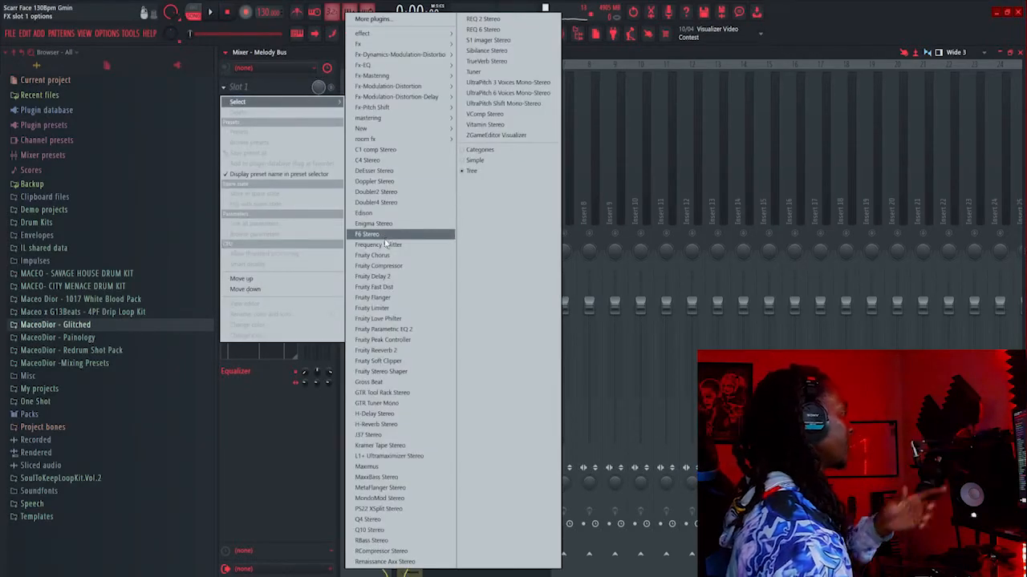
left_click(384, 325)
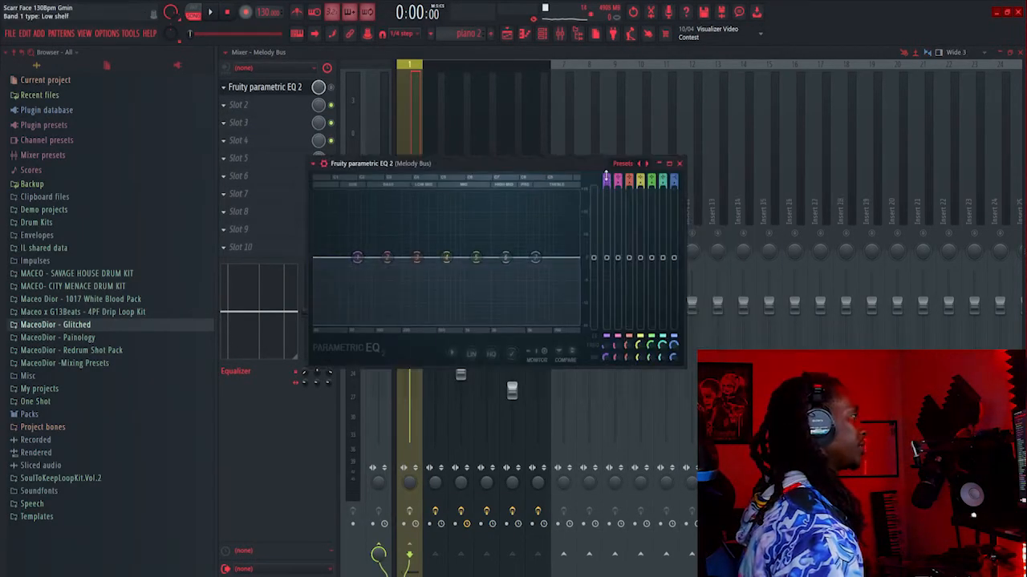
Turn EQ band 1 into a steep high-pass filter and dip band 2 slightly in the low bass during playback
scroll(606, 177, "down", 2)
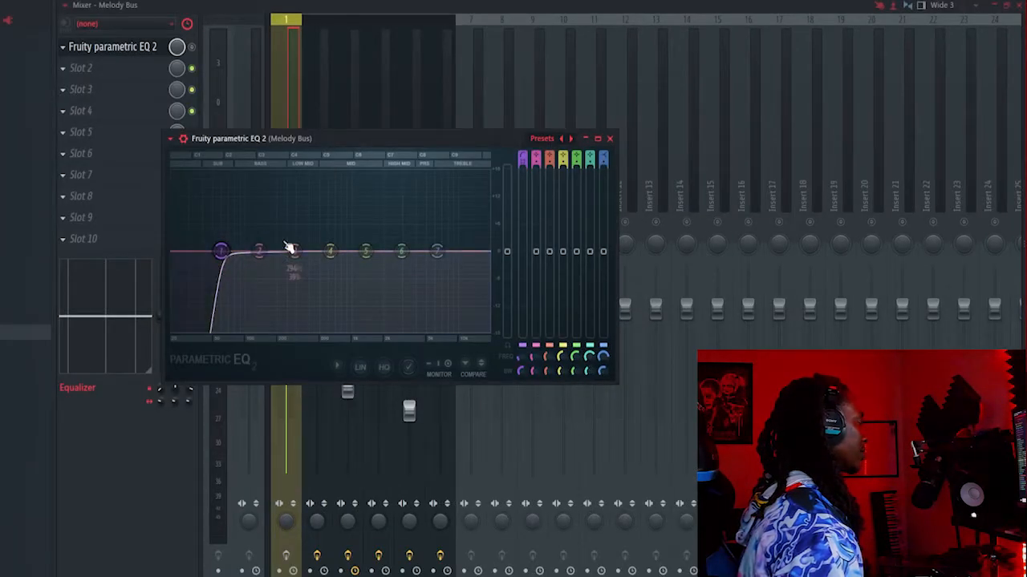
key("space")
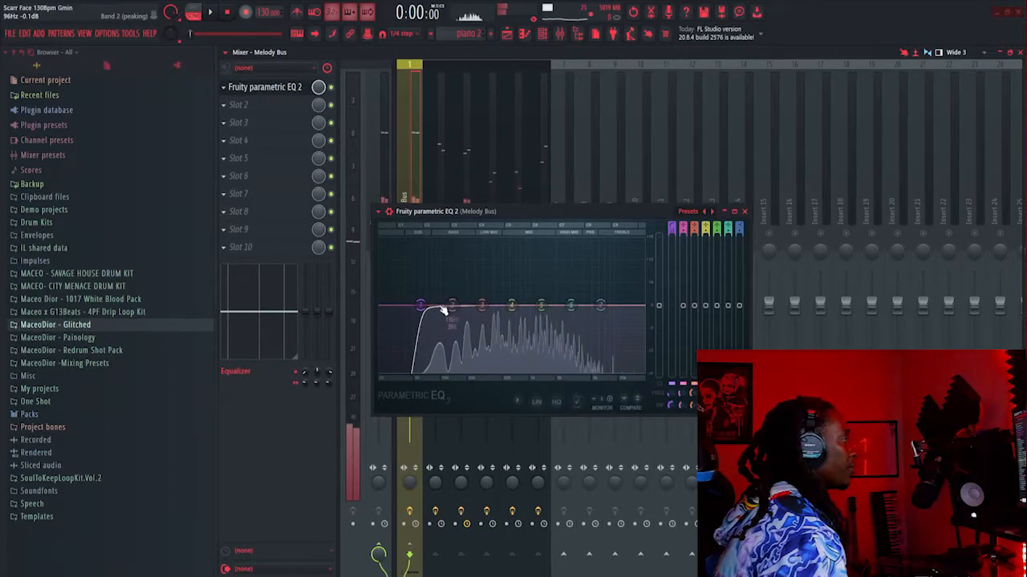
left_click_drag(444, 311, 440, 315)
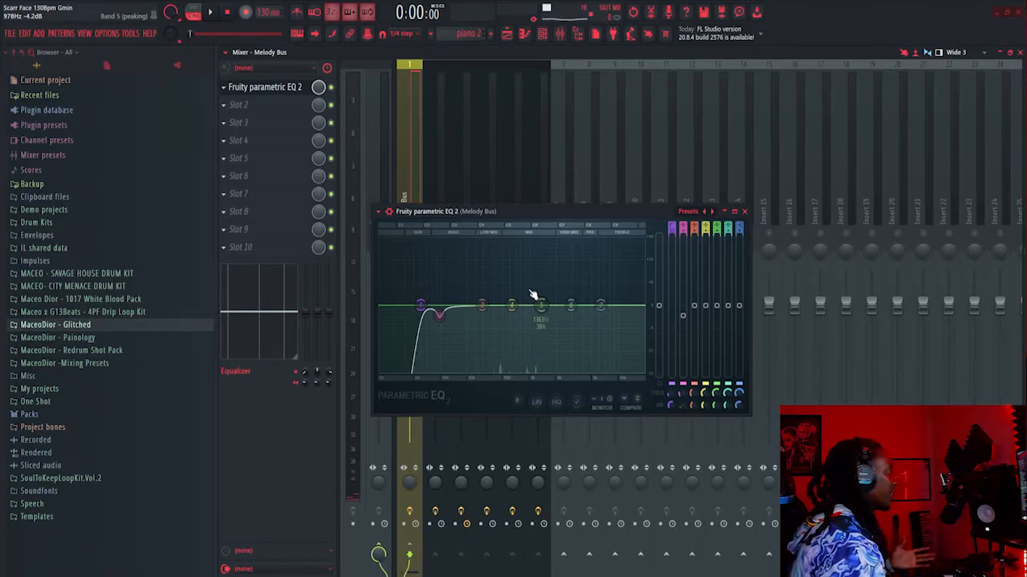
Try a deep 18 dB cut with EQ band 4 at about 654 Hz, and reset the band to flat
left_click_drag(515, 308, 513, 368)
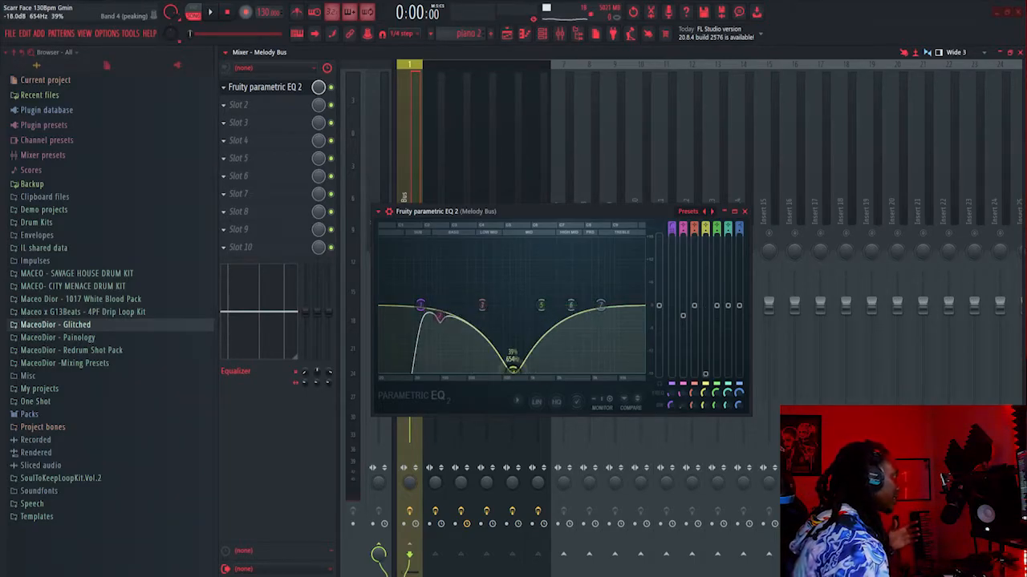
right_click(515, 375)
left_click(528, 389)
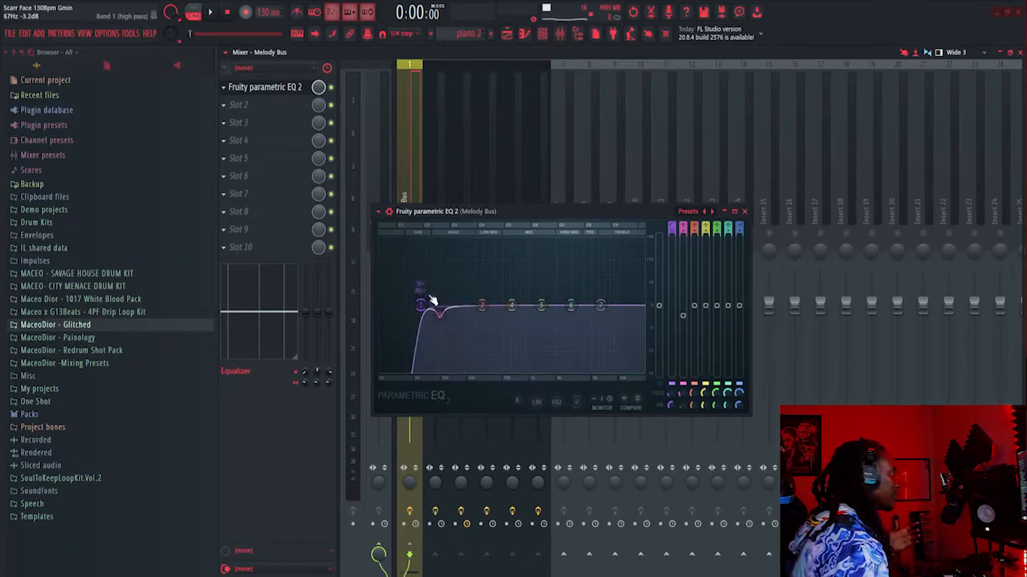
Enlarge the Melody Bus EQ and make a small narrow cut with band 3 between the bass and low mids
key("space")
left_click_drag(750, 418, 900, 521)
left_click_drag(545, 365, 517, 380)
key("space")
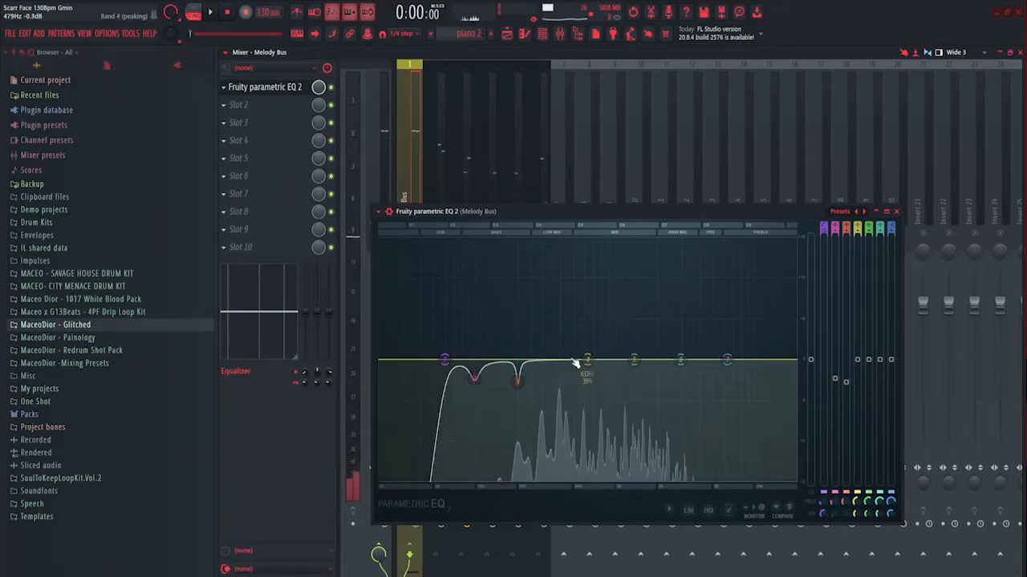
Make a small narrow cut with EQ band 4 in the low mids while auditioning the loop
key("space")
mouse_move(587, 362)
left_mouse_down()
mouse_move(590, 240)
mouse_move(524, 241)
mouse_move(555, 242)
mouse_move(521, 252)
mouse_move(594, 264)
mouse_move(555, 255)
mouse_move(559, 369)
mouse_move(576, 377)
left_mouse_up()
key("space")
key("space")
scroll(550, 248, "down", 3)
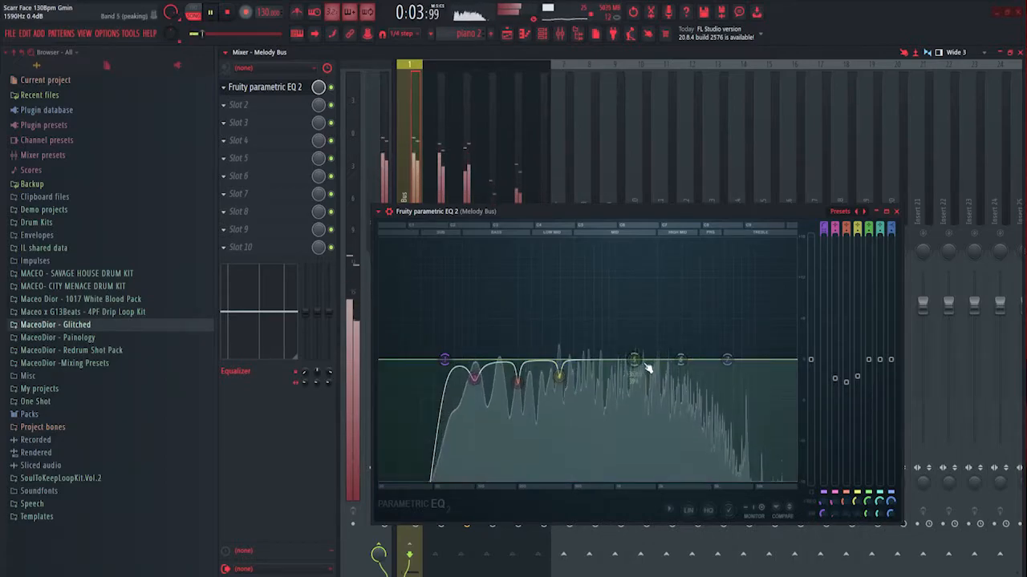
Try boosting EQ band 5 in the treble and at about 1581 Hz, and return the band to flat
key("space")
key("space")
left_click_drag(605, 331, 752, 322)
key("space")
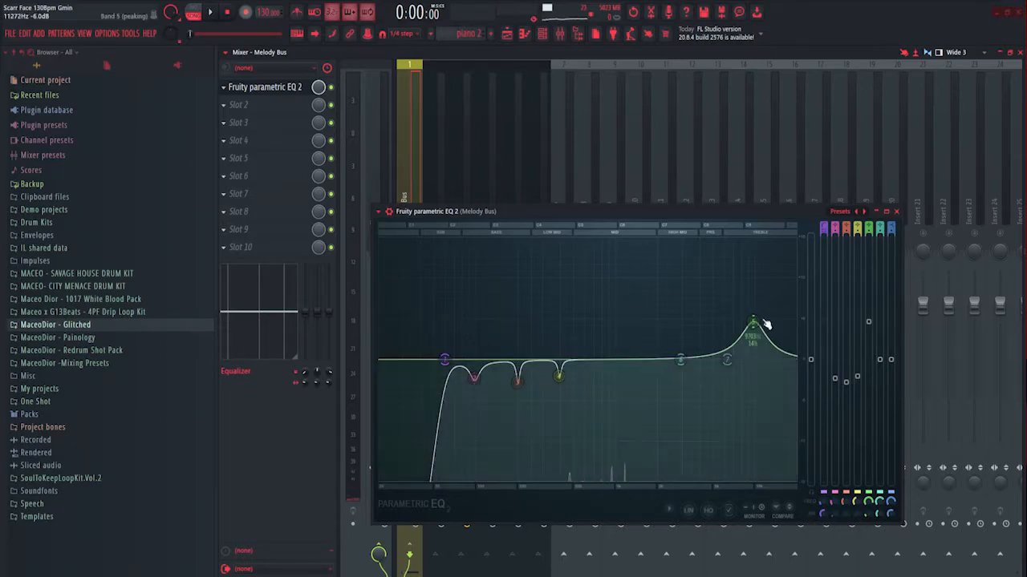
left_click_drag(752, 322, 696, 313)
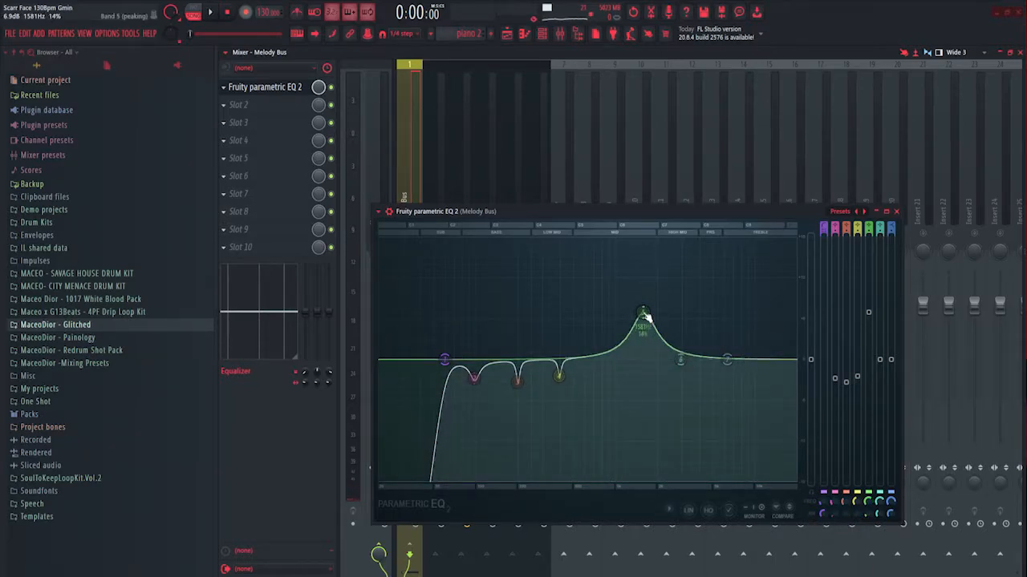
key("space")
left_click_drag(645, 317, 612, 353)
key("space")
Raise the band 7 high shelf by about 4.0 dB at 1663 Hz and move the EQ clear of the bus fader
left_click_drag(726, 359, 647, 334)
key("space")
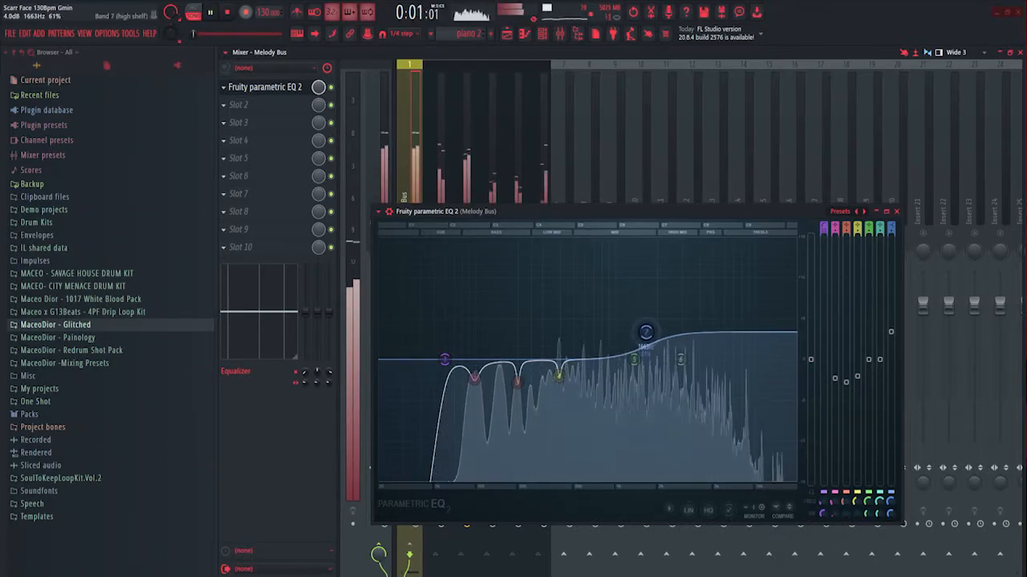
left_click_drag(640, 214, 695, 165)
key("space")
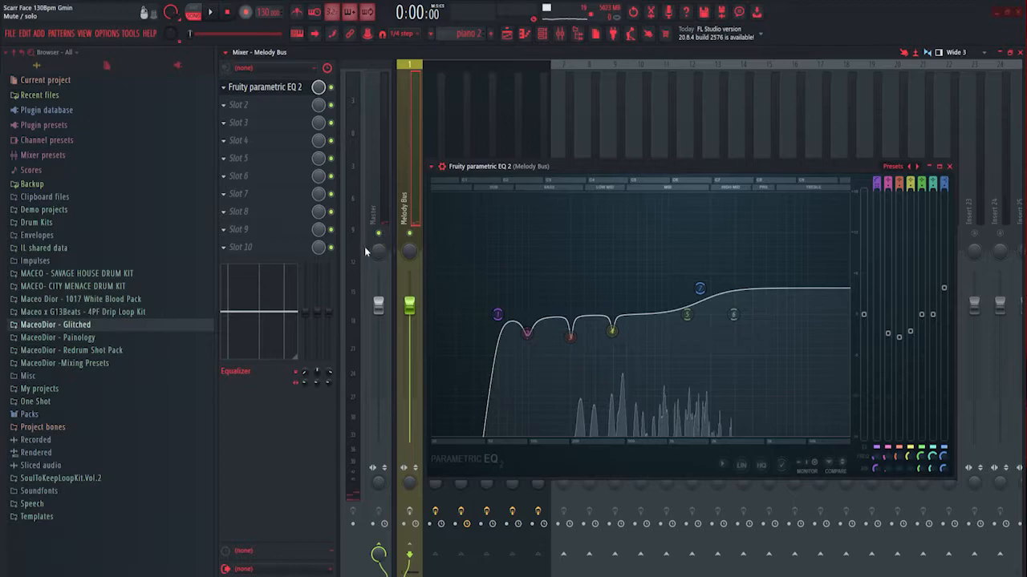
Raise the EQ's overall output level slightly while listening to the loop
key("space")
key("space")
key("space")
key("space")
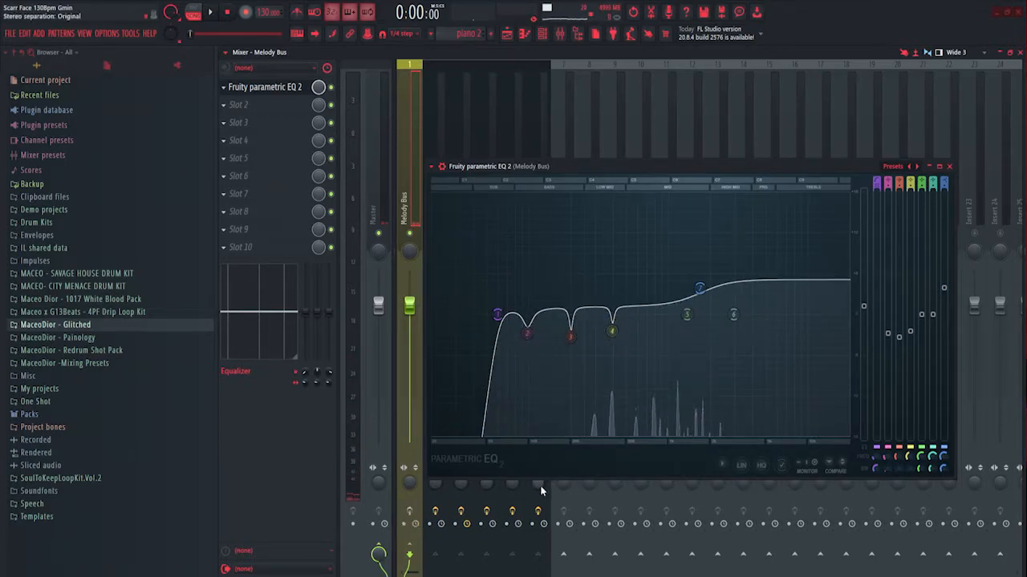
Compare the Melody Bus with its effects off and on during playback, leave them enabled, and save the project
key("space")
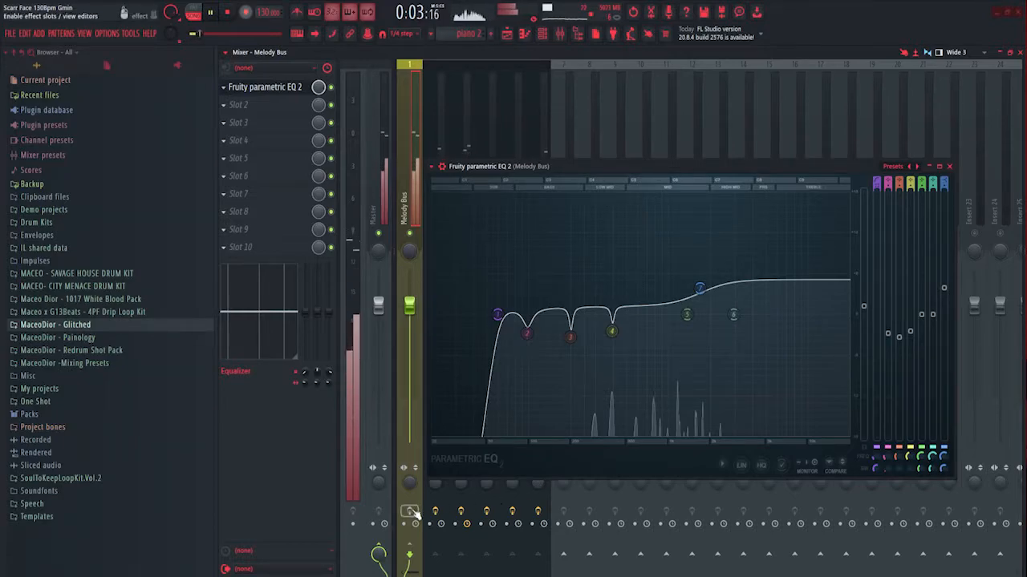
left_click(410, 511)
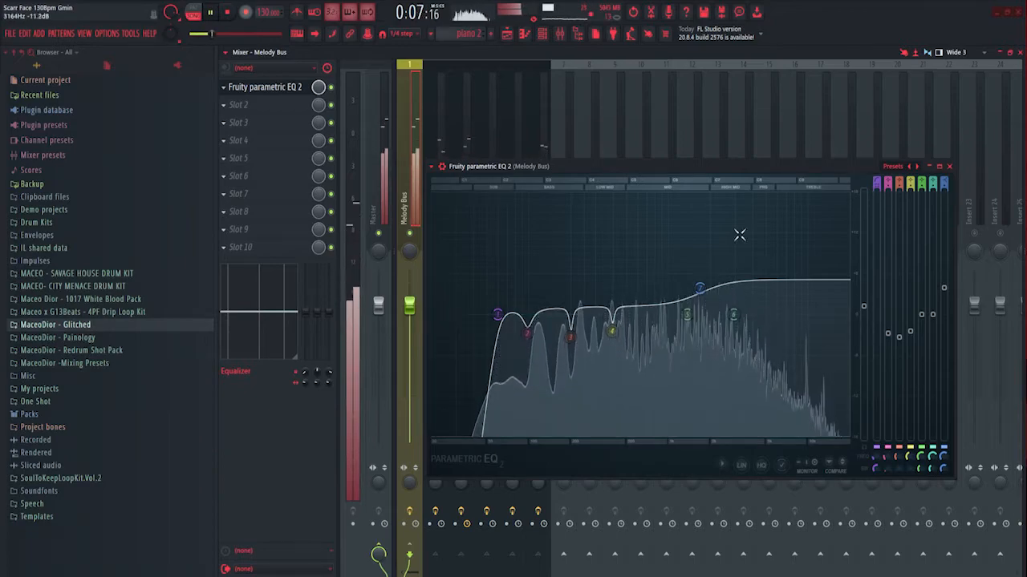
key("ctrl+s")
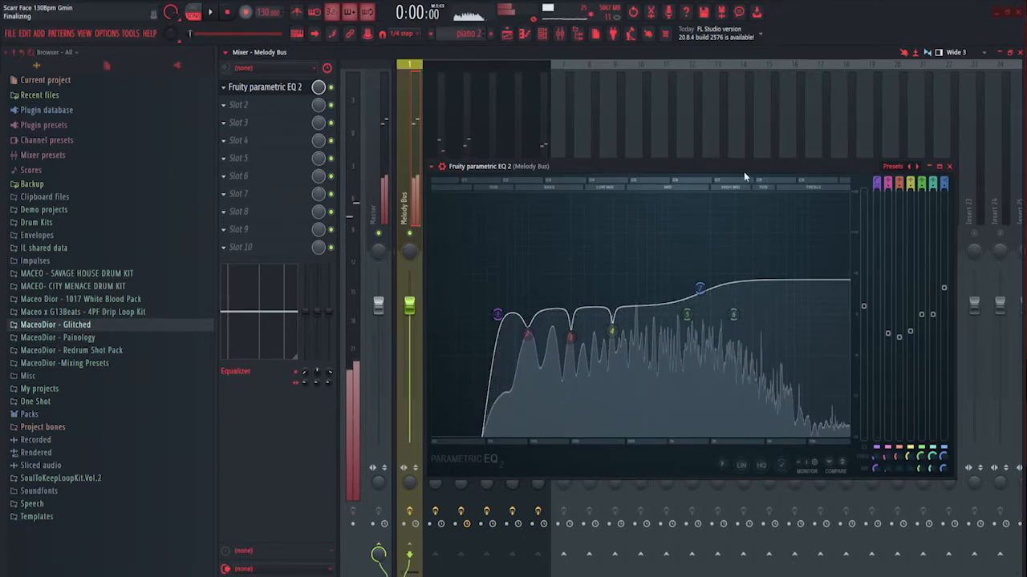
Load S1 Imager Stereo into the third effect slot of the brass track
left_click_drag(729, 165, 733, 230)
left_click(540, 211)
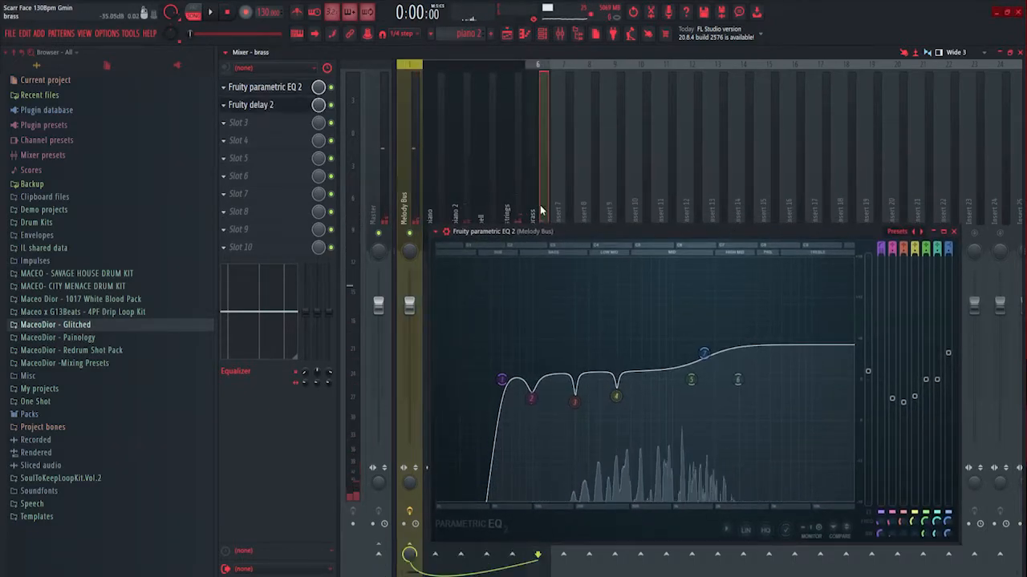
left_click(265, 122)
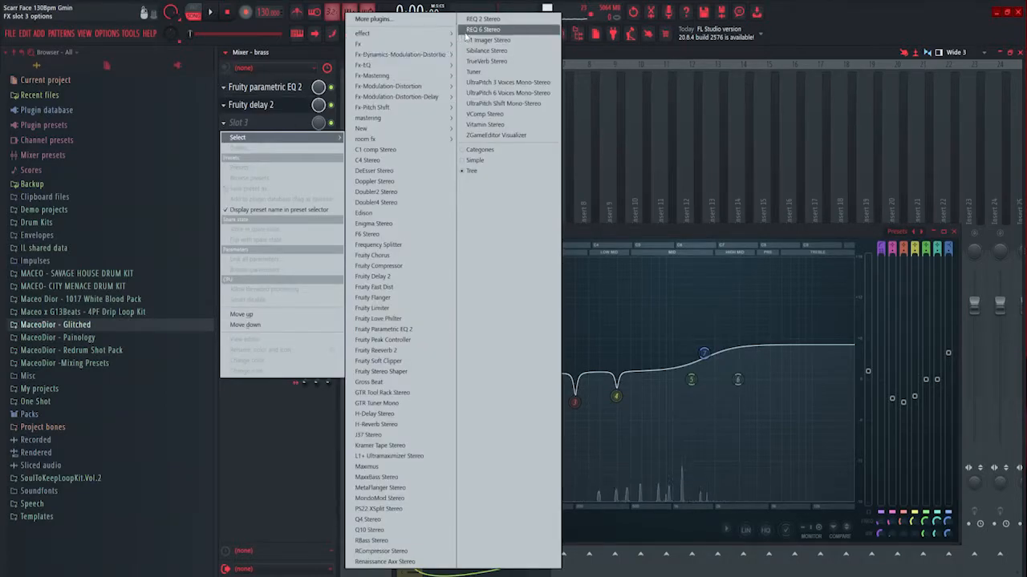
mouse_move(377, 44)
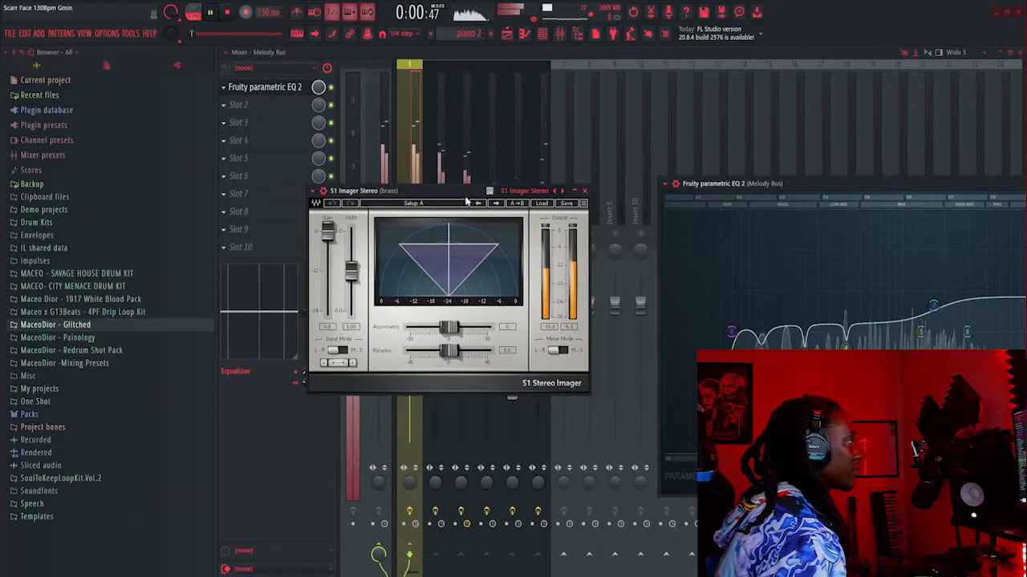
Widen the brass slightly beyond 1.00 with the S1 Imager width control while auditioning the loop
left_click_drag(462, 193, 477, 279)
left_click_drag(366, 355, 367, 342)
left_click_drag(483, 274, 402, 357)
key("space")
key("space")
Raise the brass track's volume to 66% (-8.1 dB) during playback
left_click(521, 359)
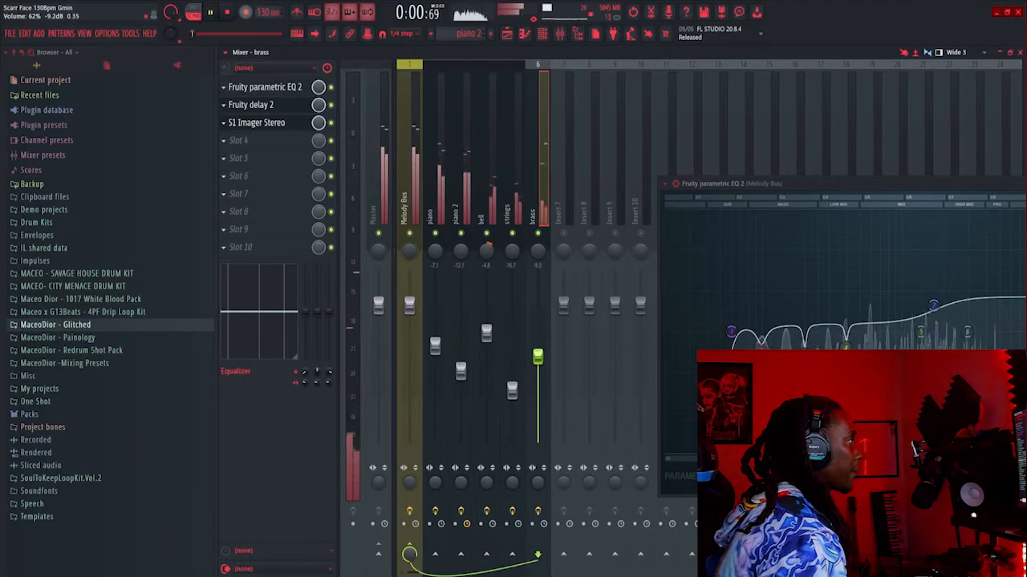
left_click_drag(538, 356, 538, 351)
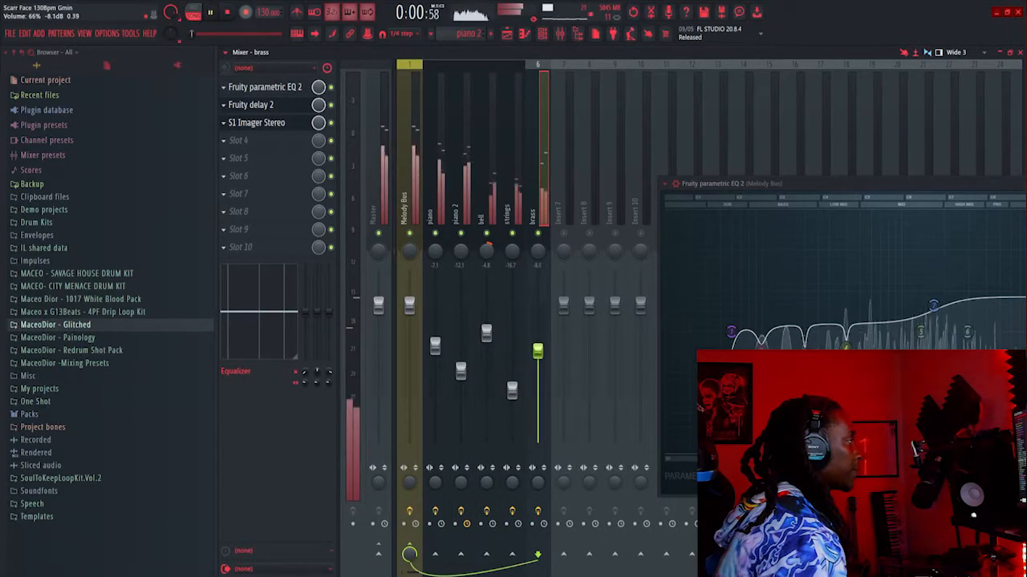
key("space")
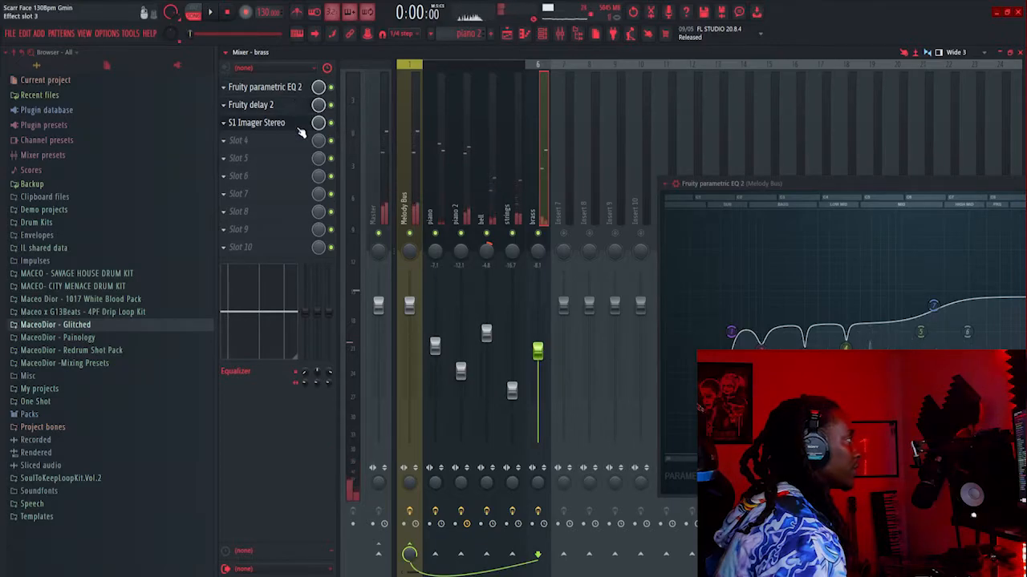
Load Ozone 9 Imager into the second effect slot of the Melody Bus and show its controls
left_click(710, 180)
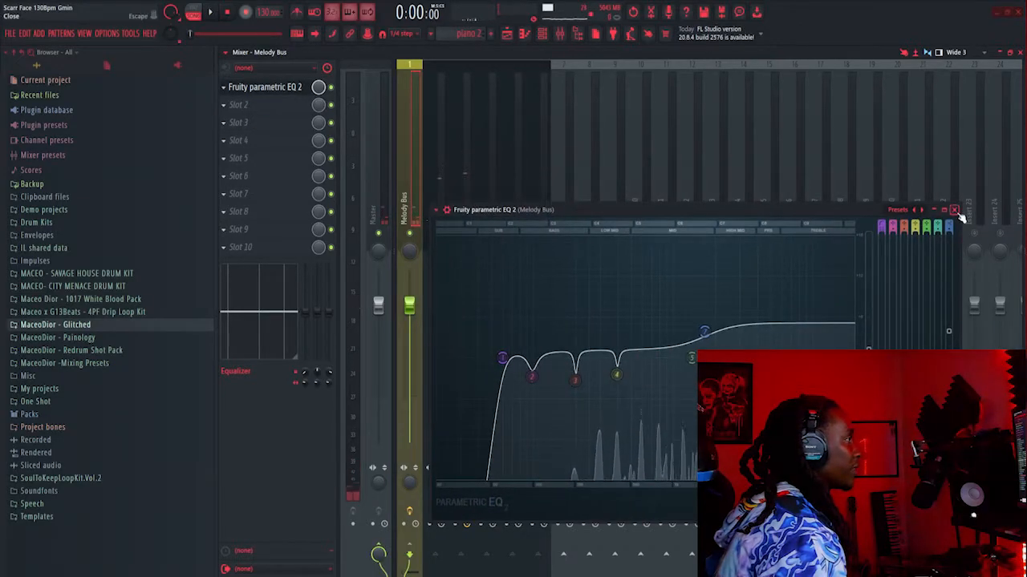
left_click(292, 112)
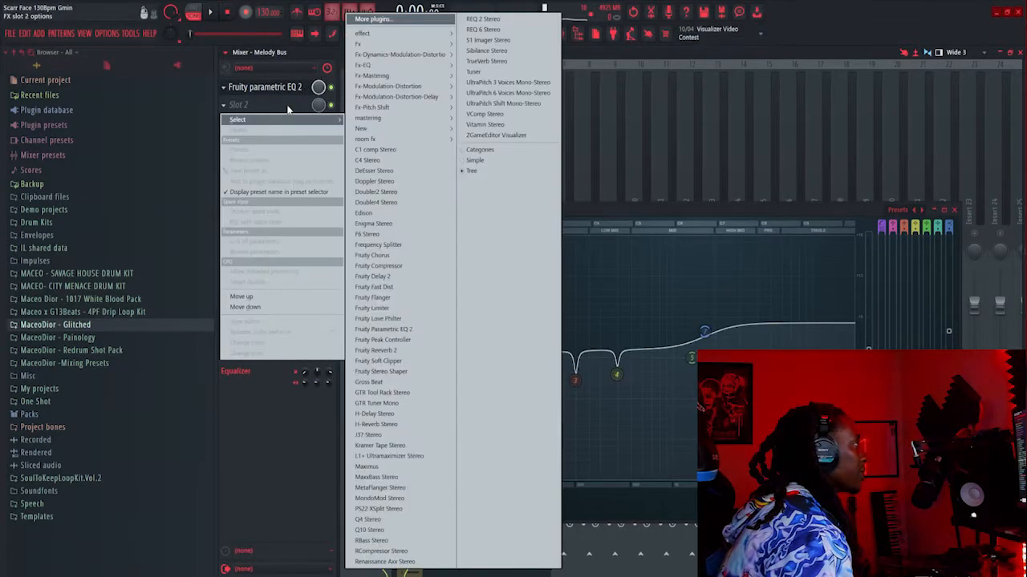
mouse_move(377, 33)
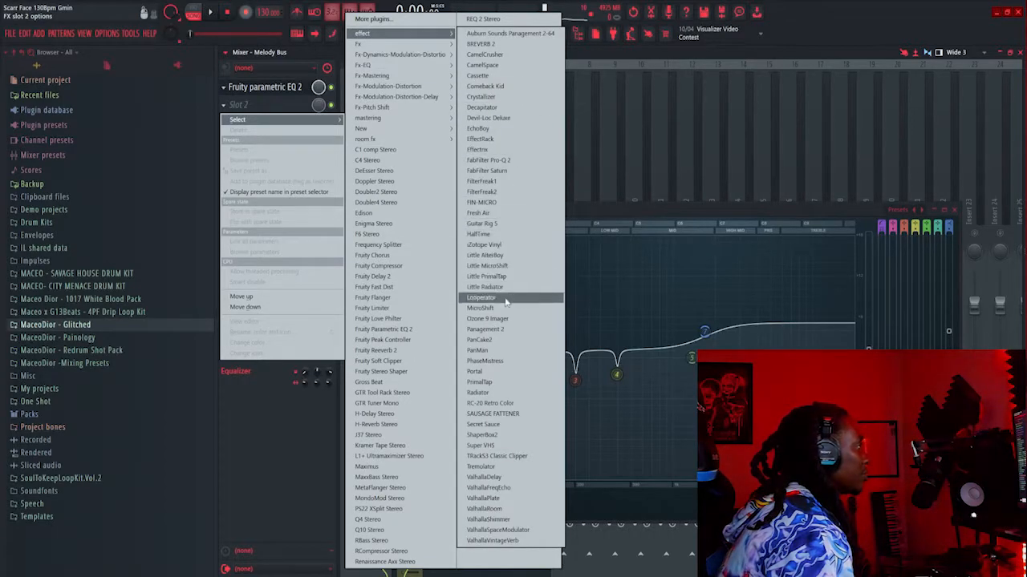
left_click(491, 319)
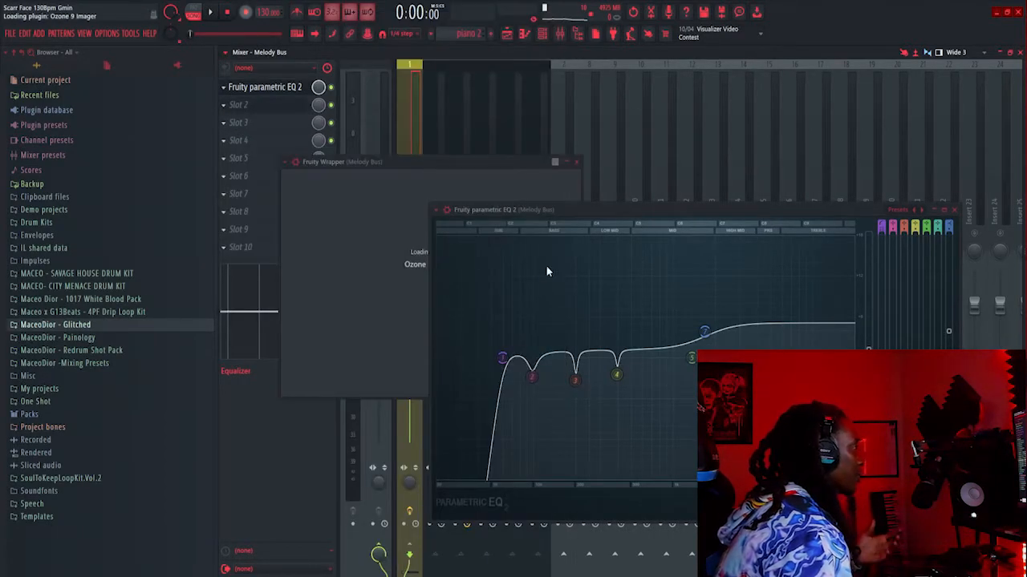
left_click(359, 299)
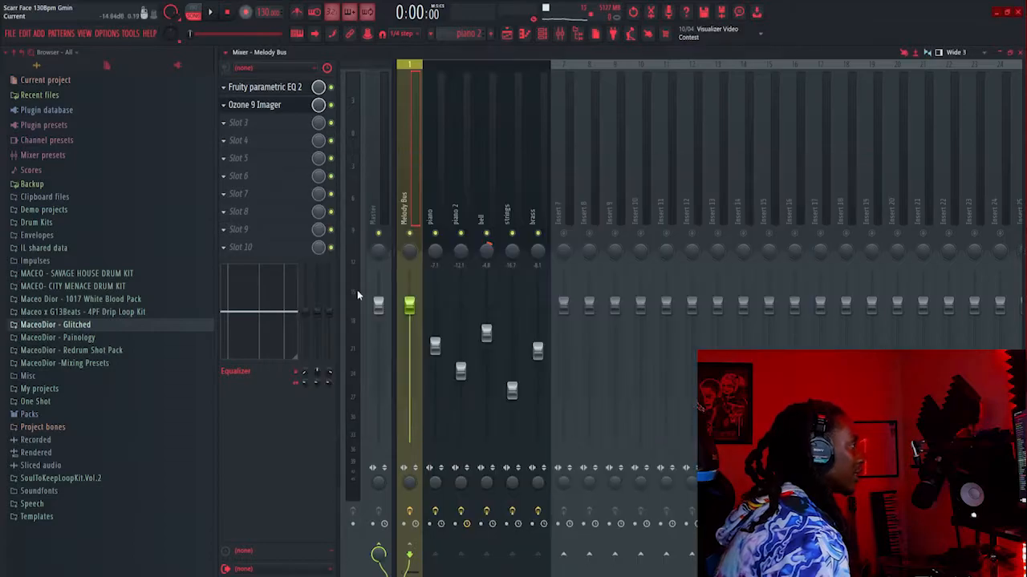
left_click(271, 110)
Apply the Gentle Width preset and set the widths of bands 1, 2 and 3 to 12.7, 20.3 and 13.9
left_click(664, 187)
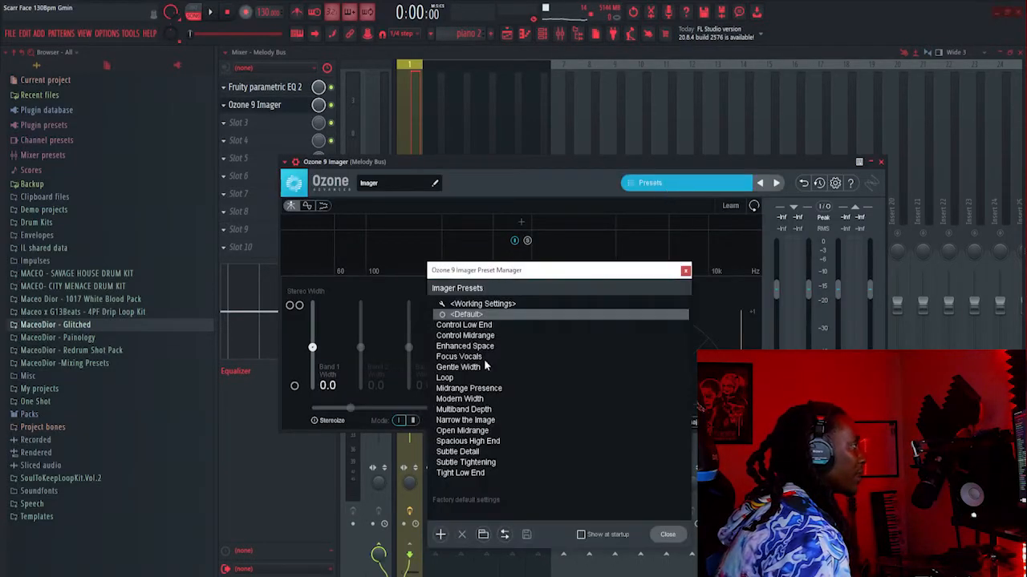
left_click(459, 368)
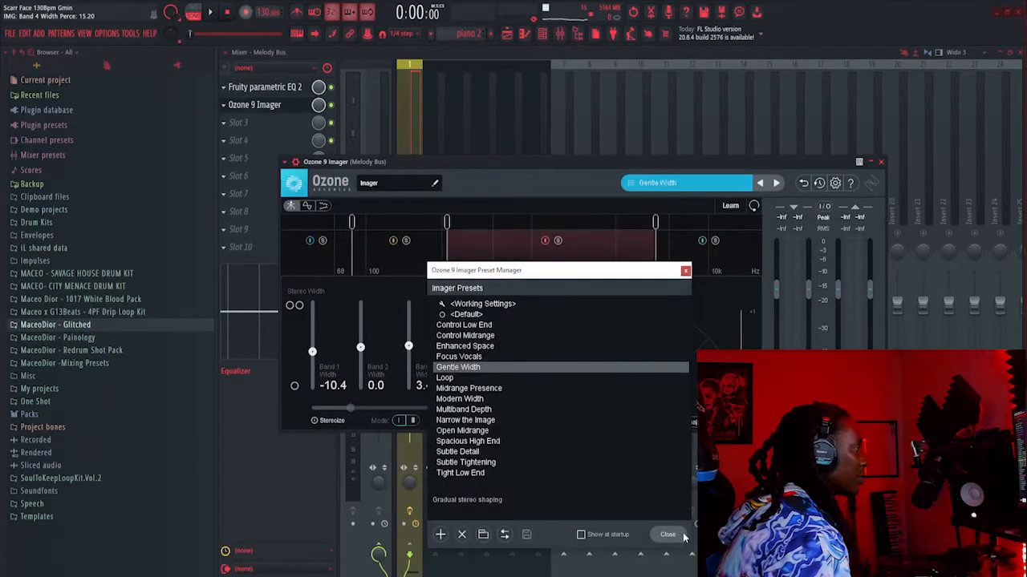
left_click(668, 535)
left_click_drag(312, 351, 313, 349)
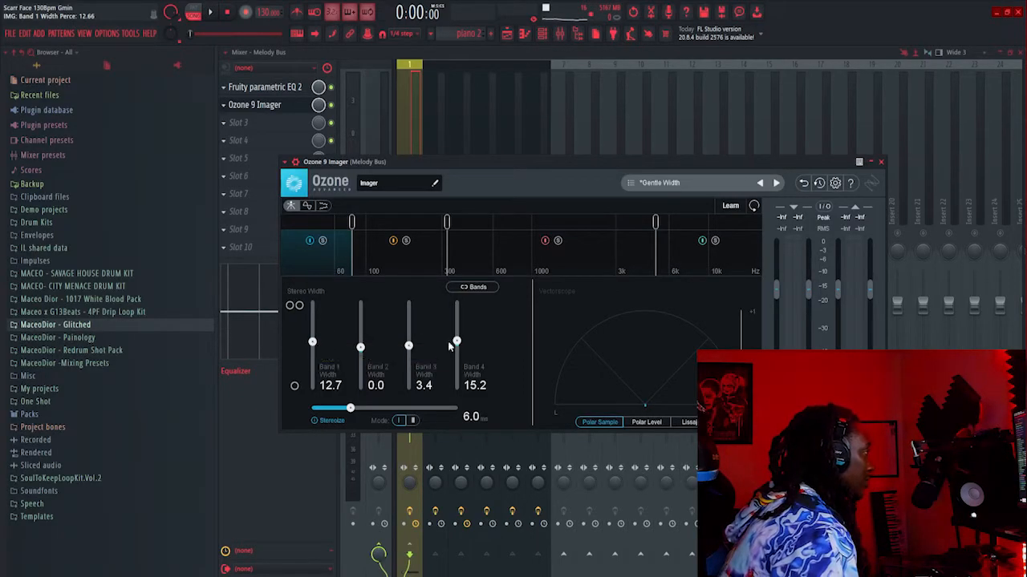
left_click_drag(361, 350, 360, 340)
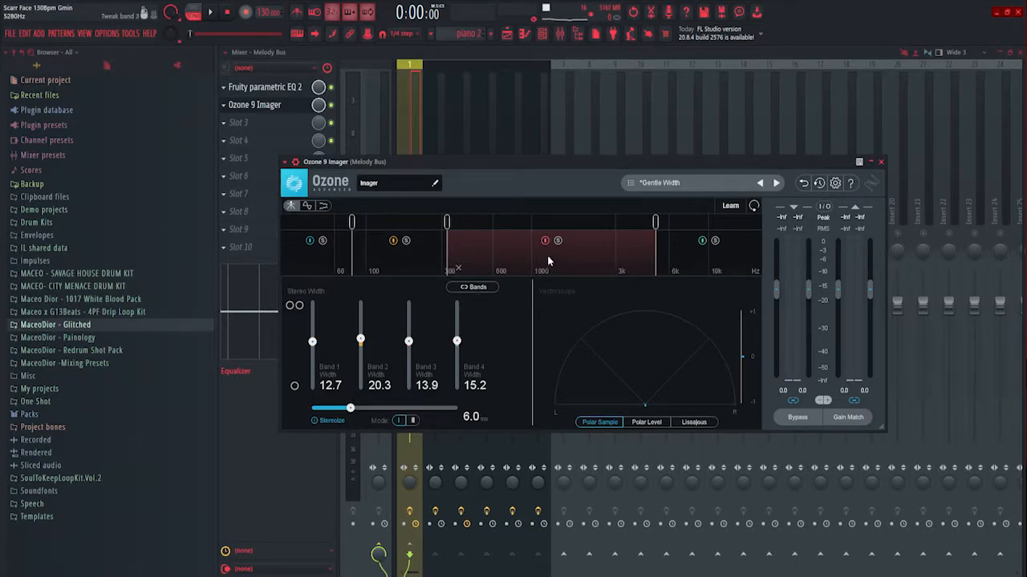
Listen to the loop with the Imager active and compare it against the Melody Bus without effects
key("space")
left_click_drag(492, 160, 626, 170)
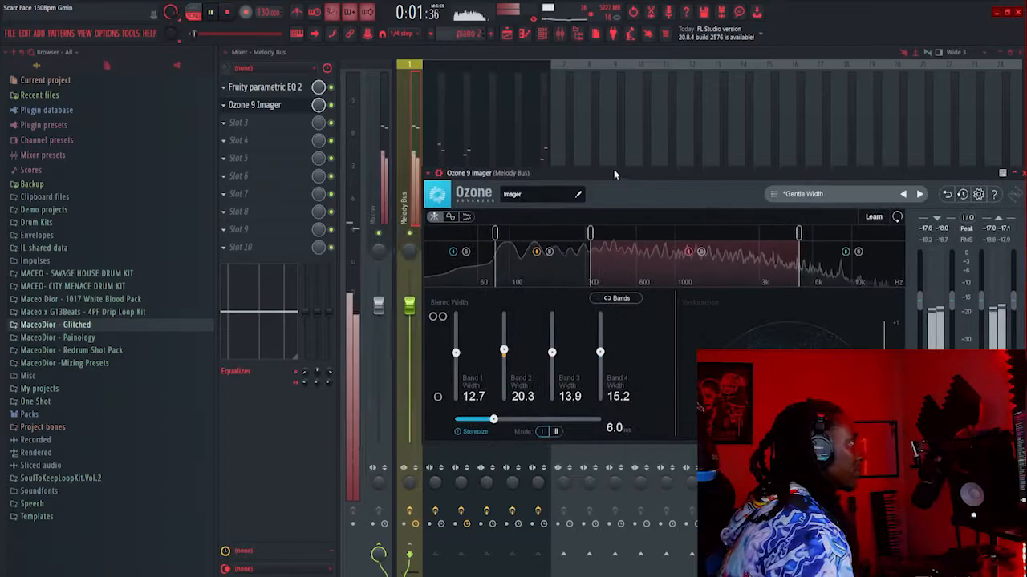
key("space")
key("space")
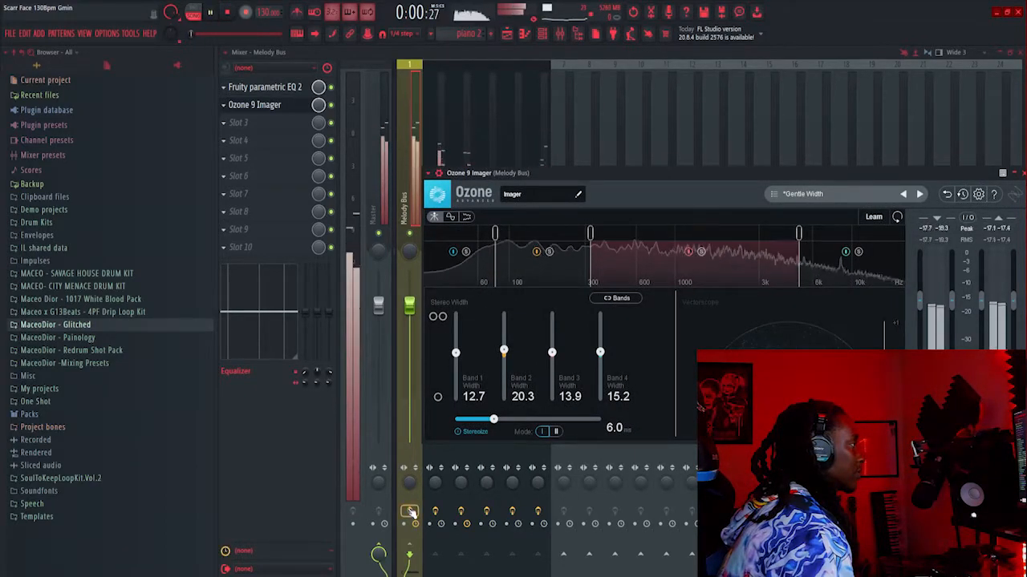
key("space")
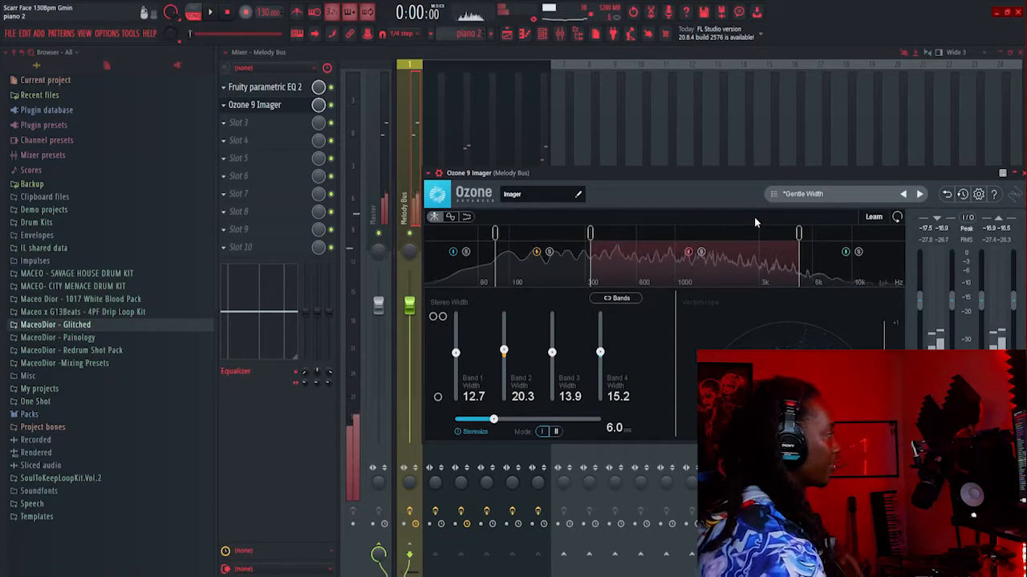
Close the Imager and bring up the Playlist arrangement
left_click(290, 107)
key("F5")
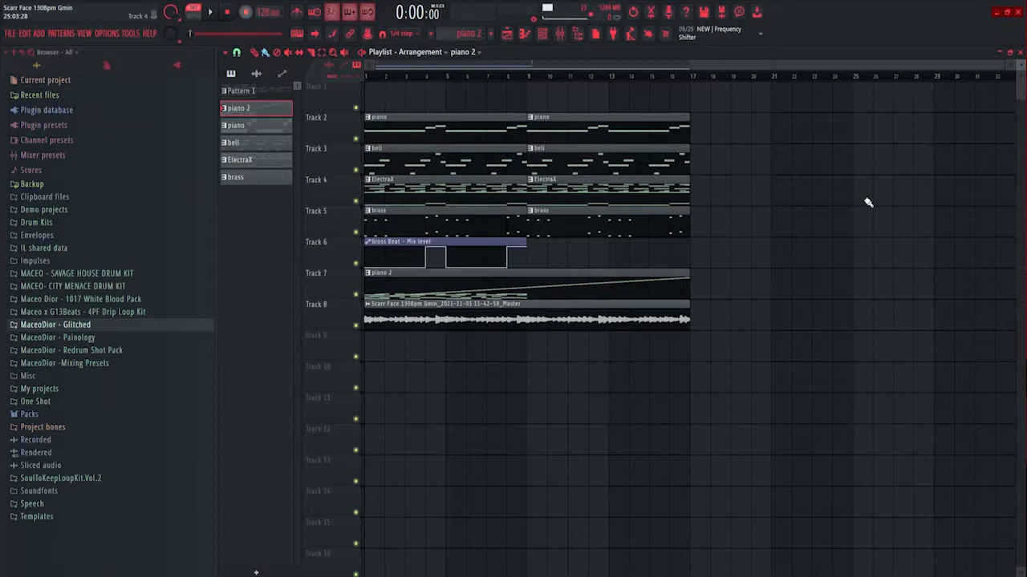